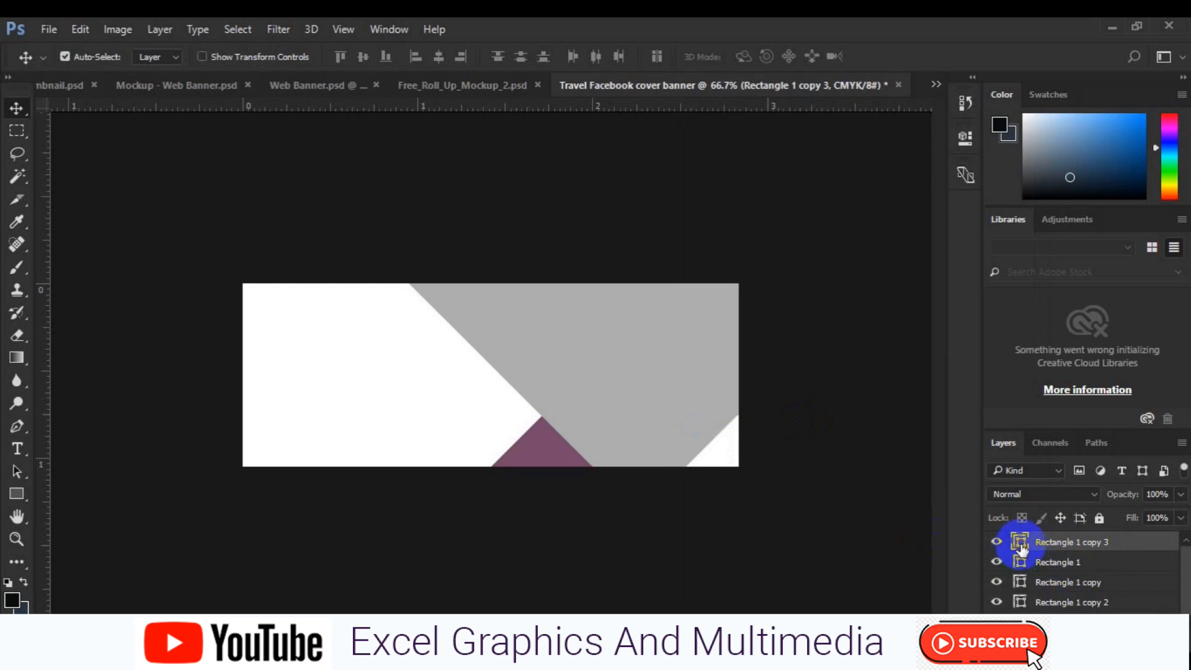
Recolour the Rectangle 1 copy 3 shape to dark plum #231820 and clip it to the Rectangle 1 layer.
left_click(763, 473)
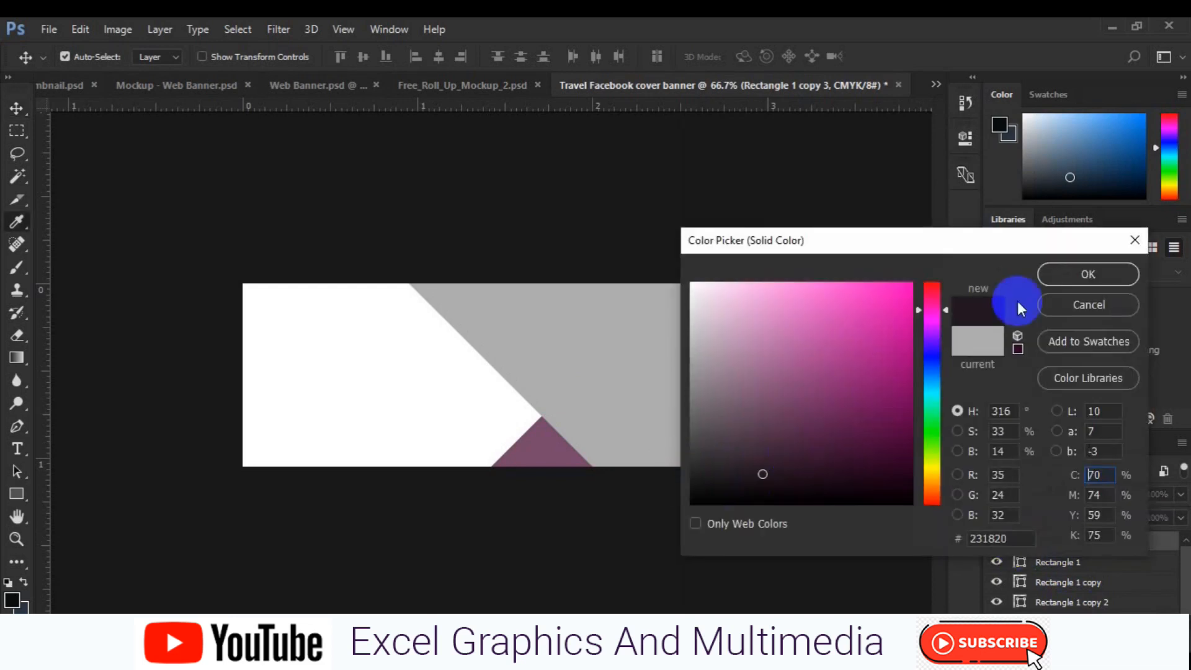
left_click(1062, 282)
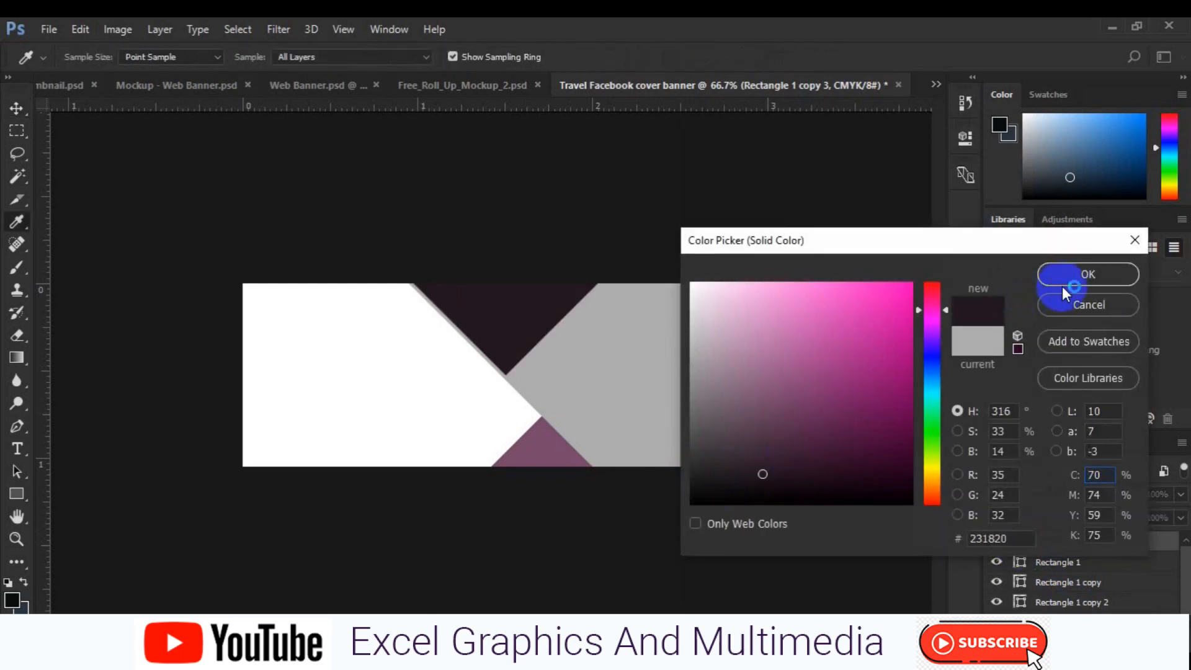
left_click(594, 286)
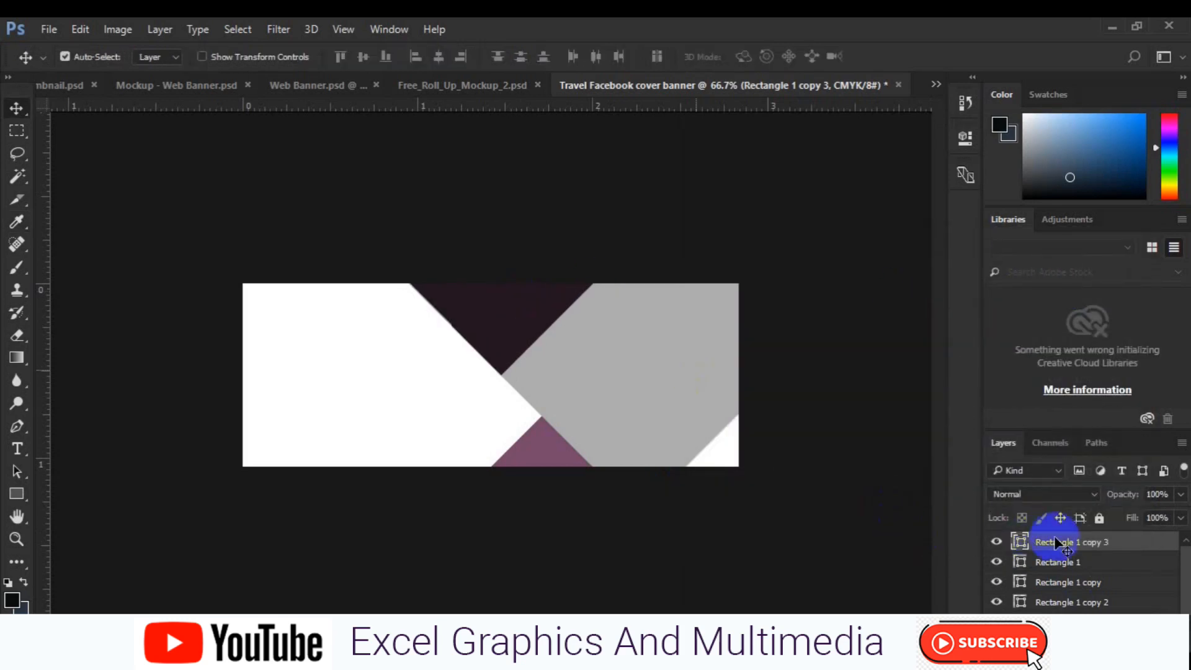
right_click(1100, 550)
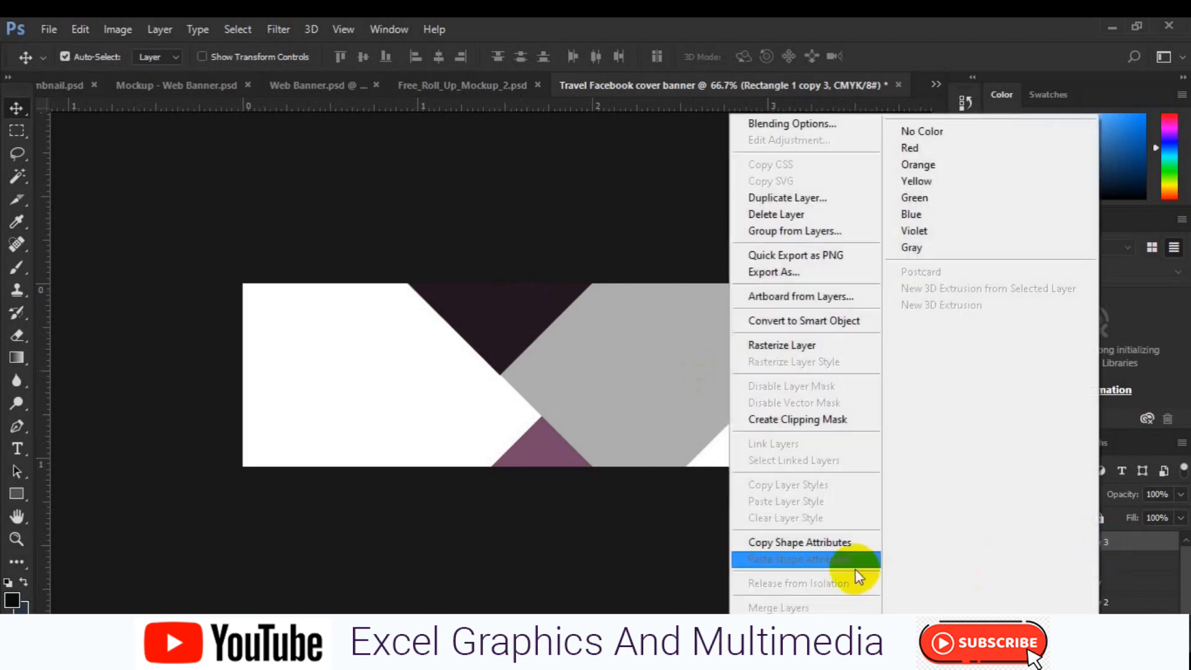
left_click(834, 418)
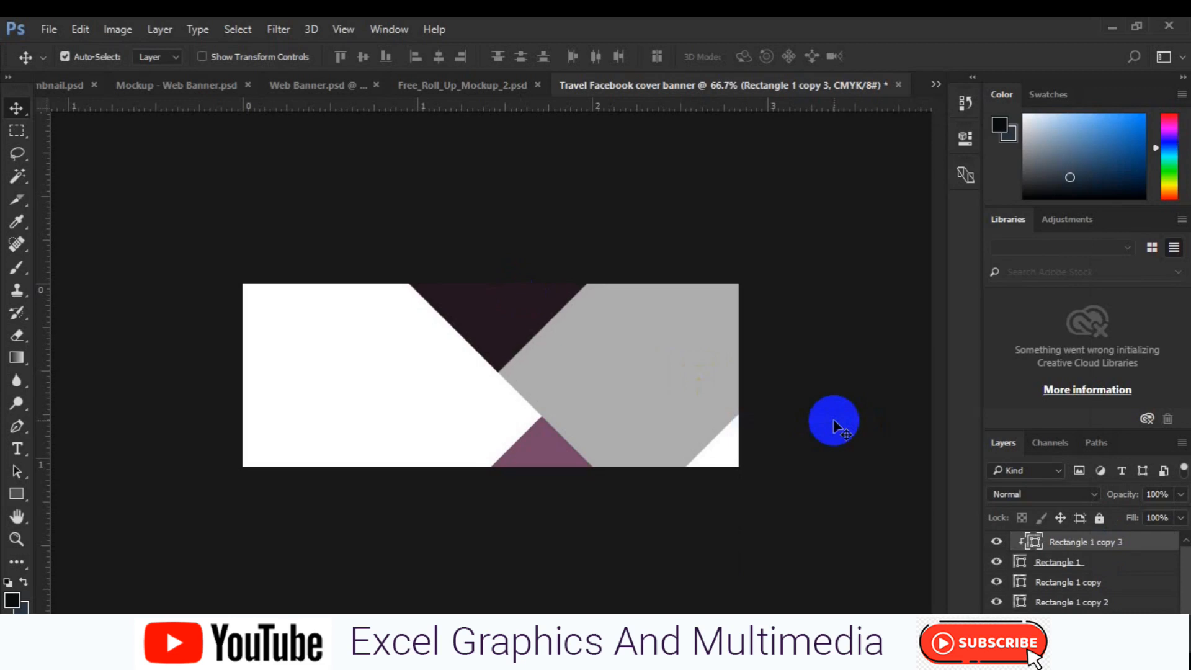
Move the Rectangle 1 copy 2 layer above Rectangle 1 copy in the layer stack.
left_click(551, 448)
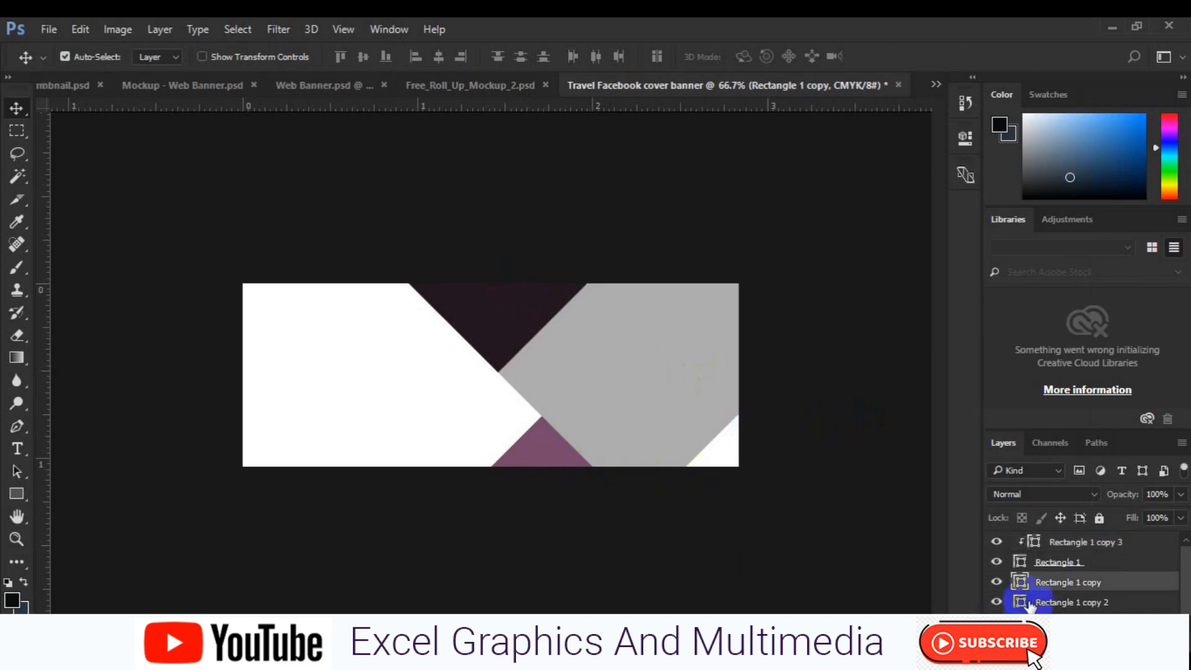
left_click(1053, 602)
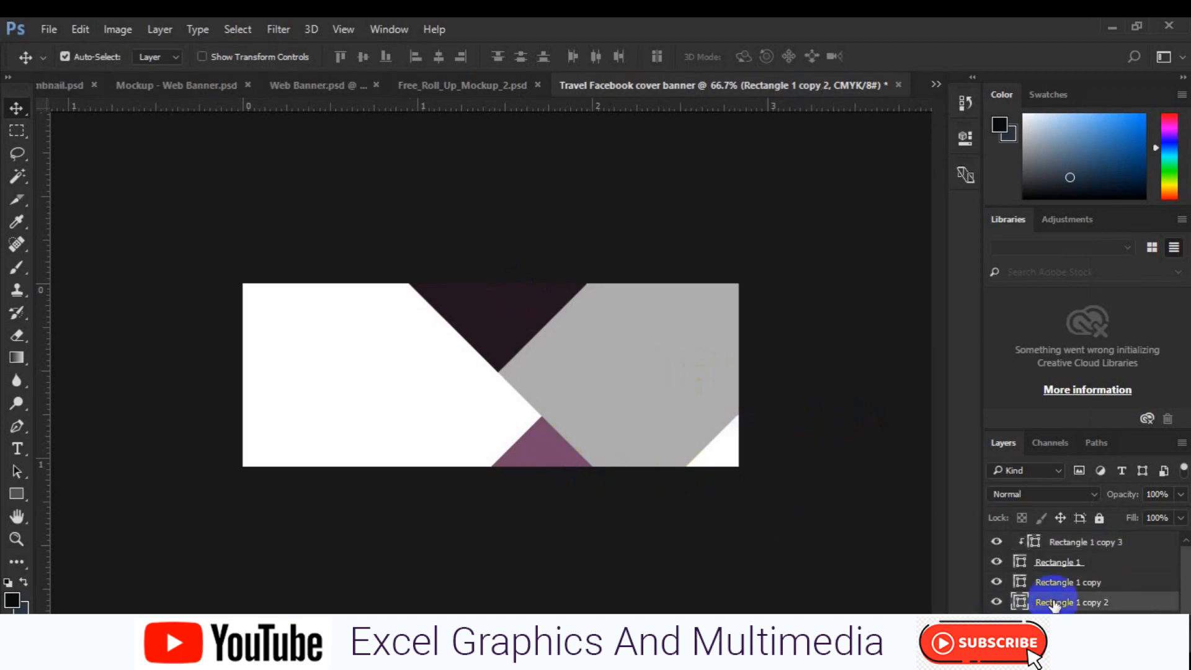
left_click_drag(1062, 604, 1069, 583)
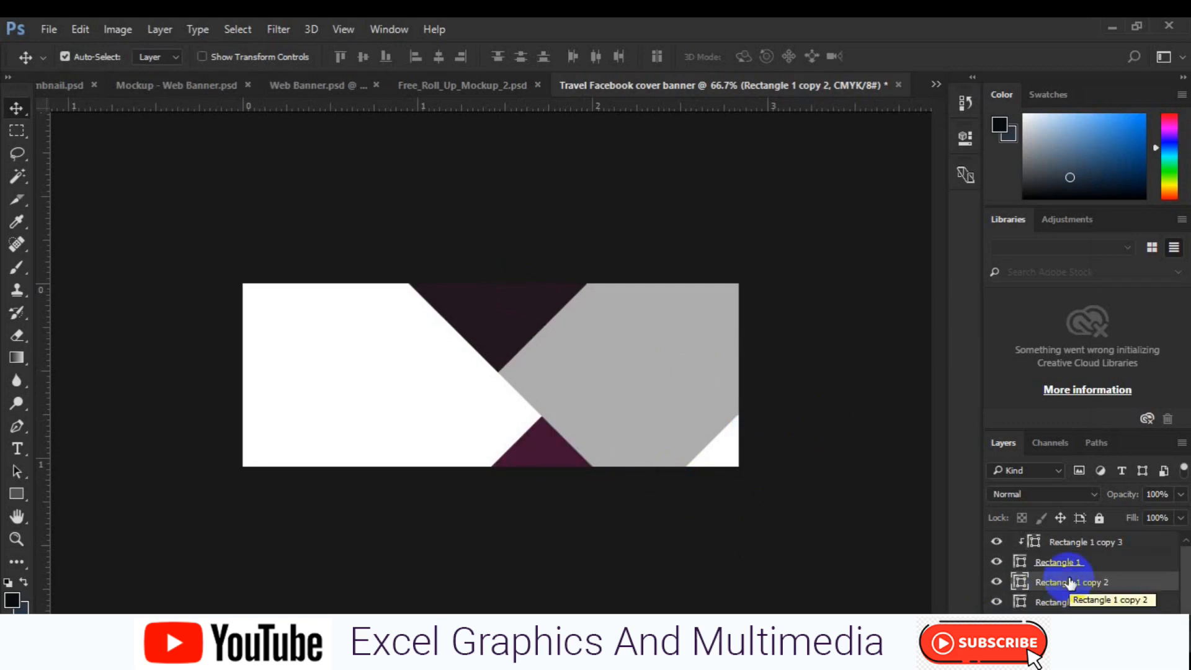
key("ctrl+t")
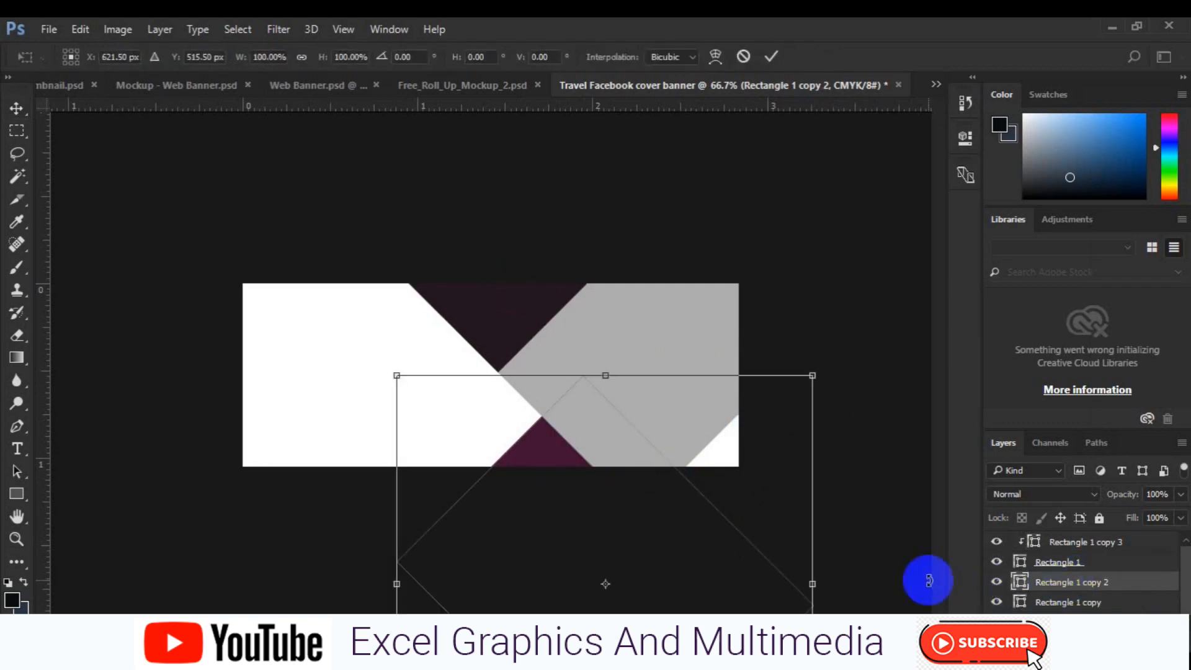
key("Return")
Add a new empty layer above Rectangle 1 copy 3 and move Rectangle 1 copy 2 directly beneath the new layer.
left_click(1132, 546)
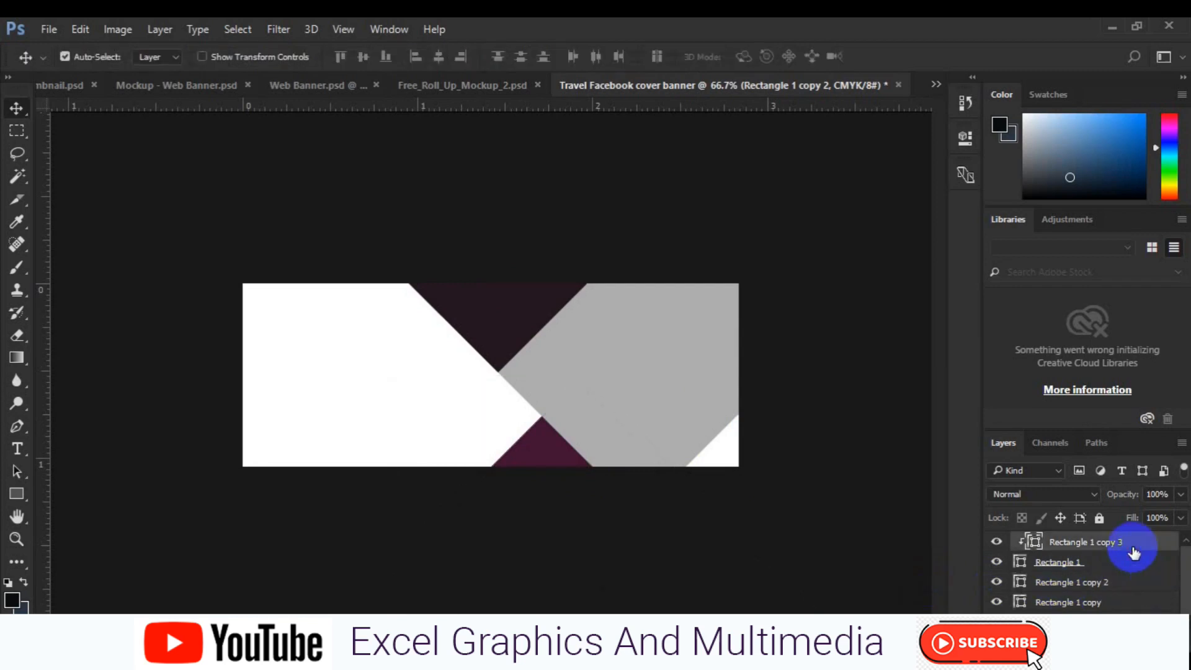
left_click(1134, 642)
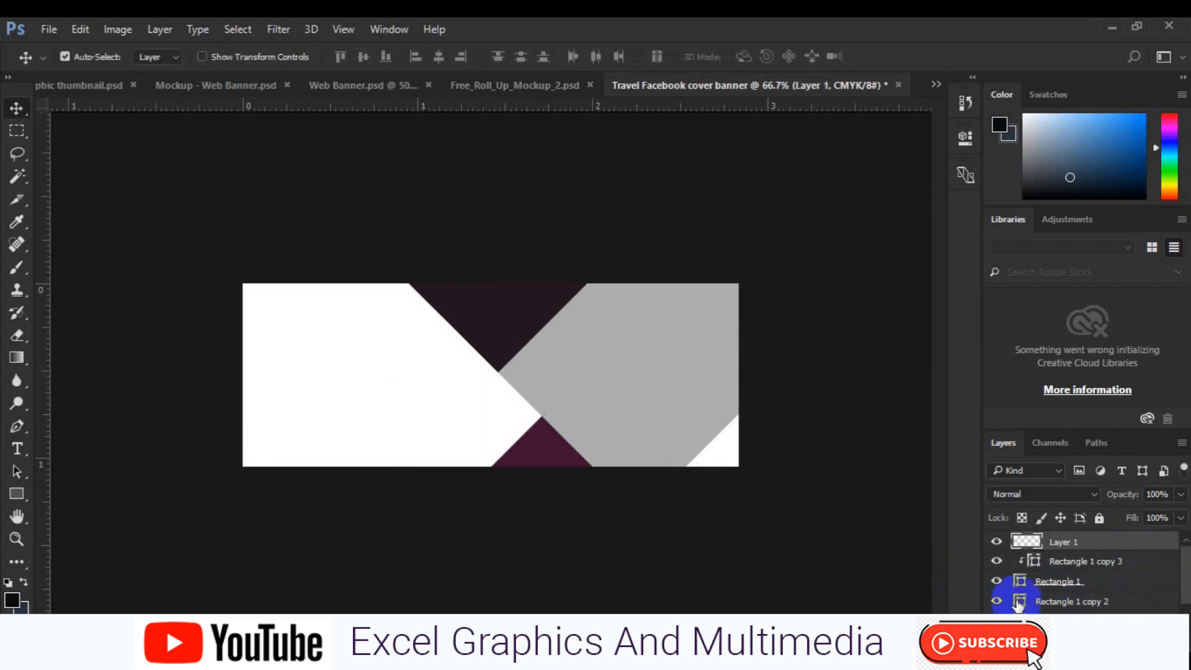
left_click(568, 455)
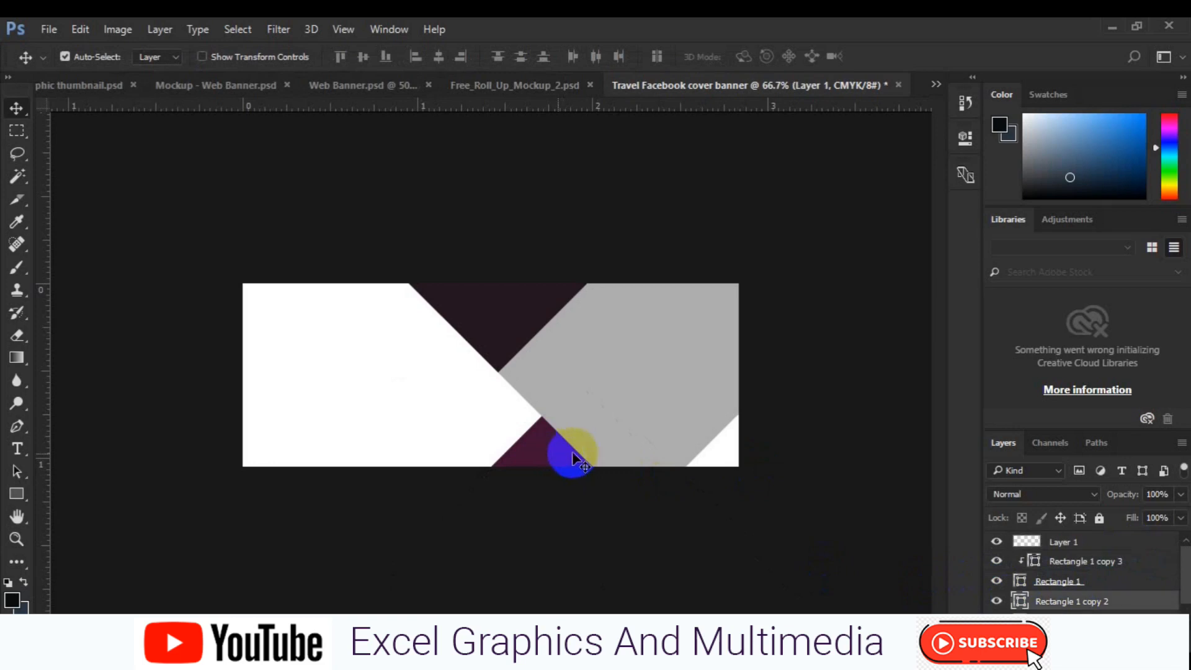
left_click_drag(1052, 602, 1059, 545)
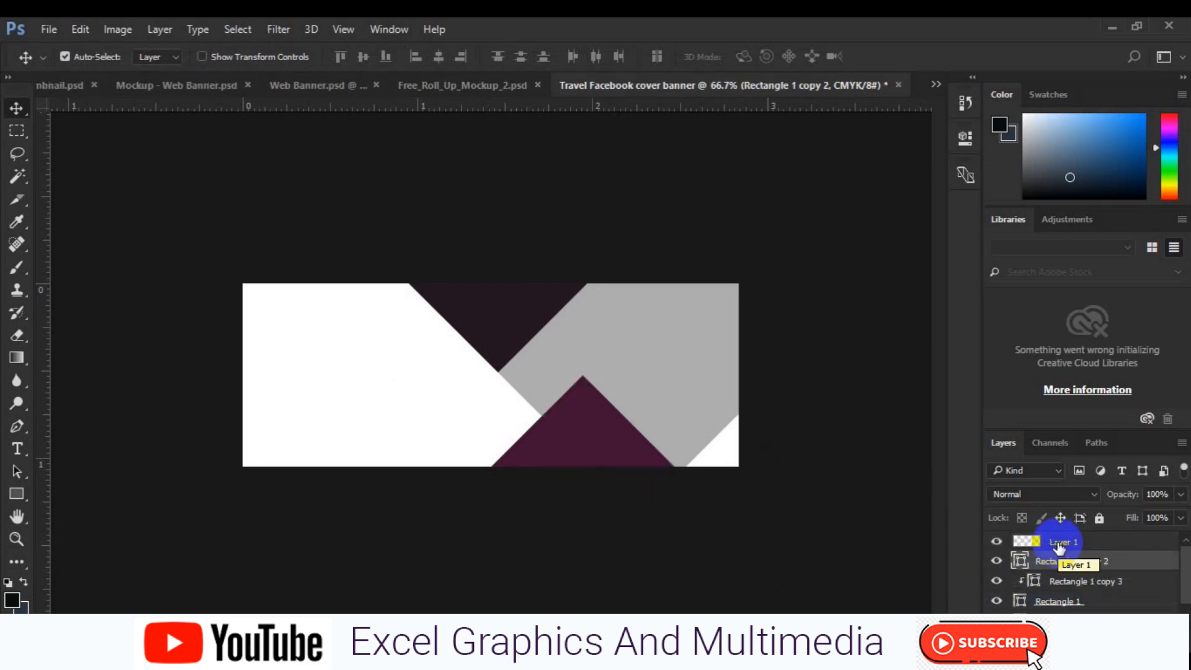
left_click(1054, 544)
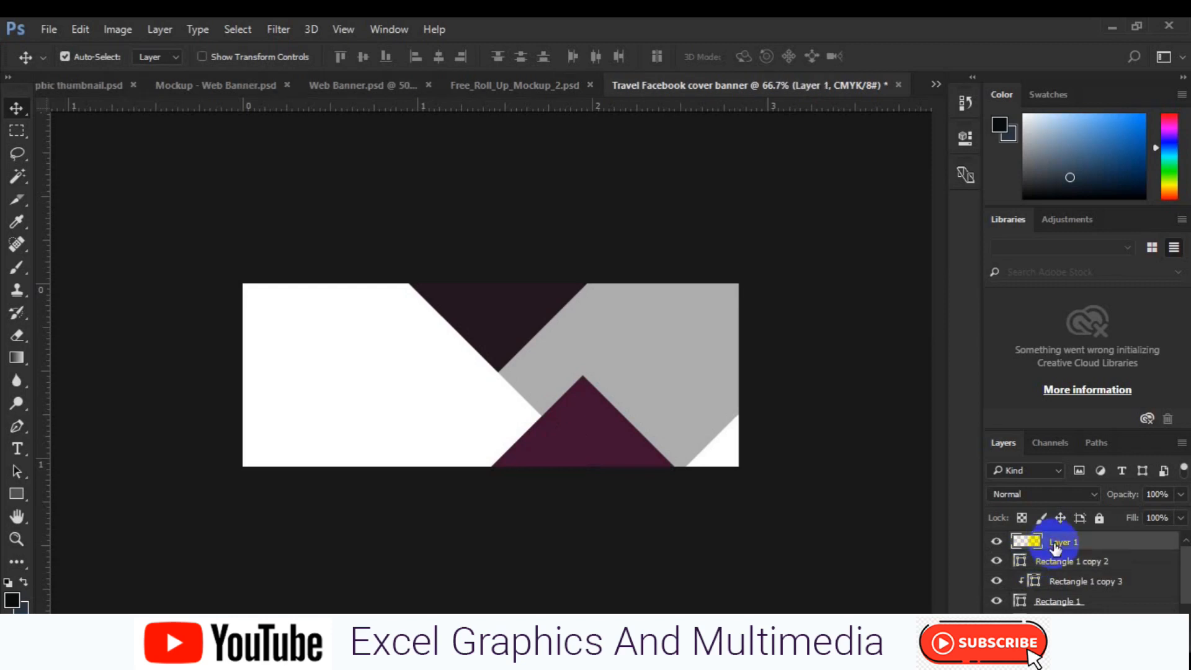
Recolour the Rectangle 1 copy 2 shape to a lighter plum and clip it to Rectangle 1.
left_click(514, 460)
double_click(1020, 562)
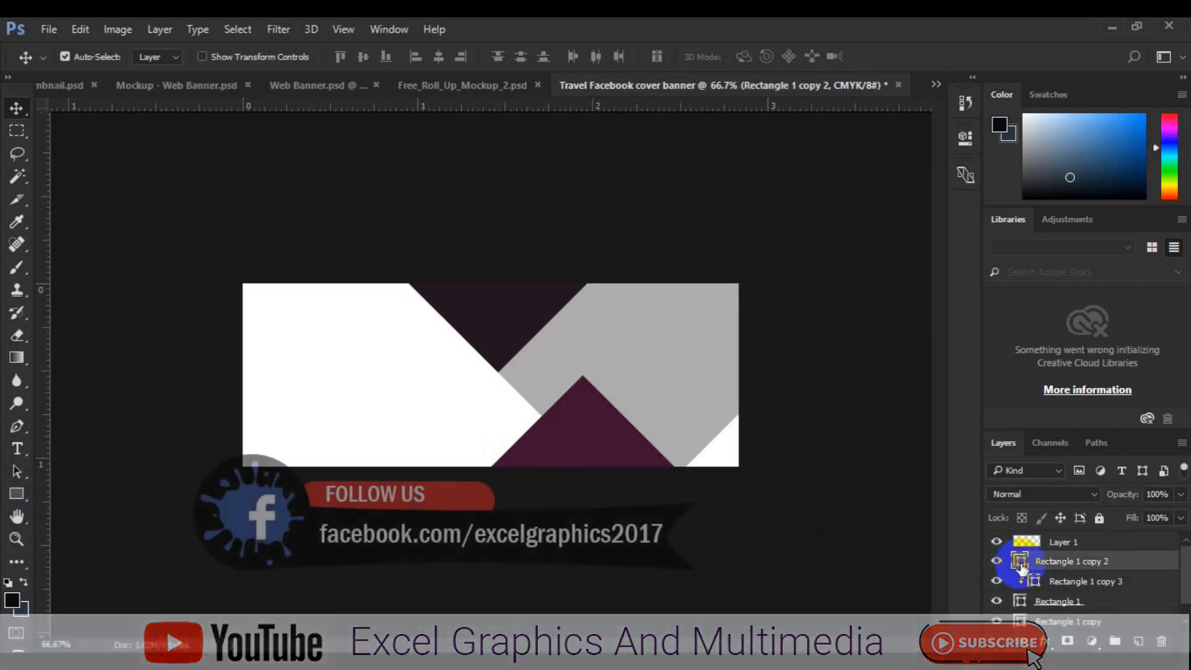
left_click(829, 398)
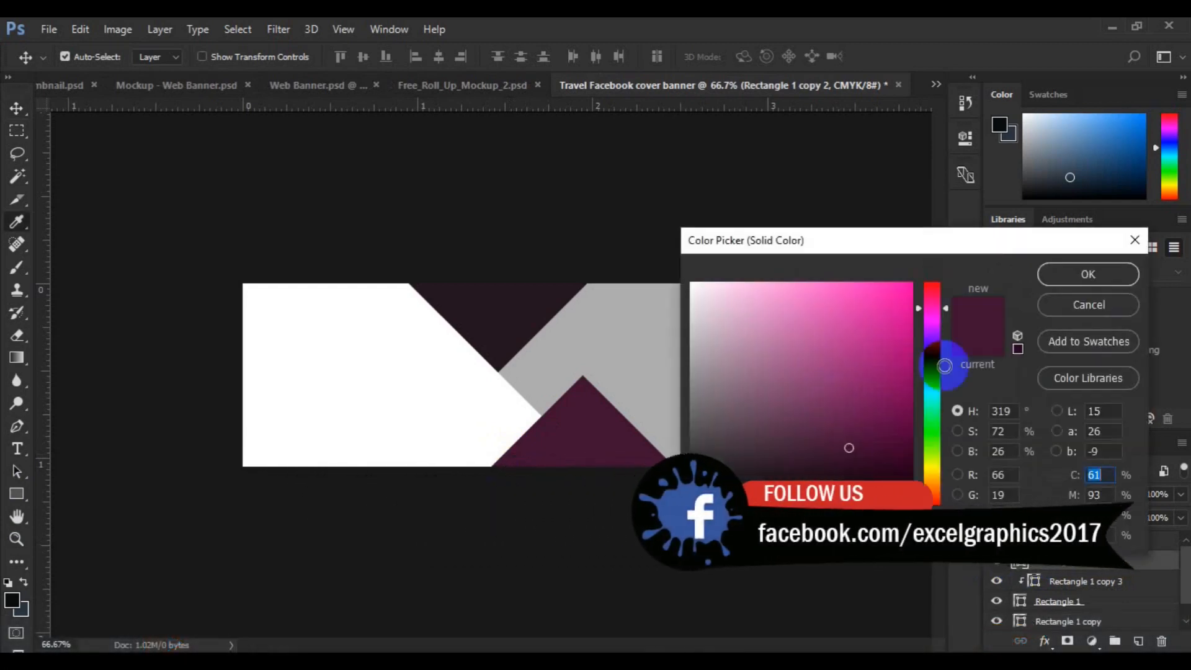
left_click(1074, 276)
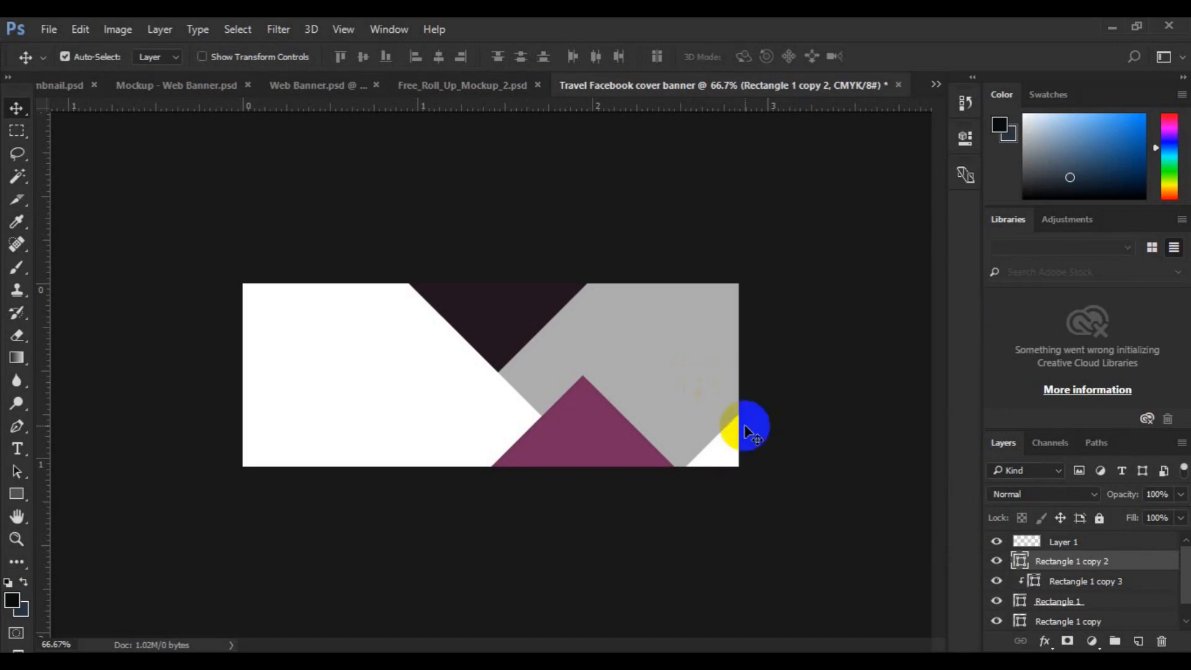
right_click(1062, 564)
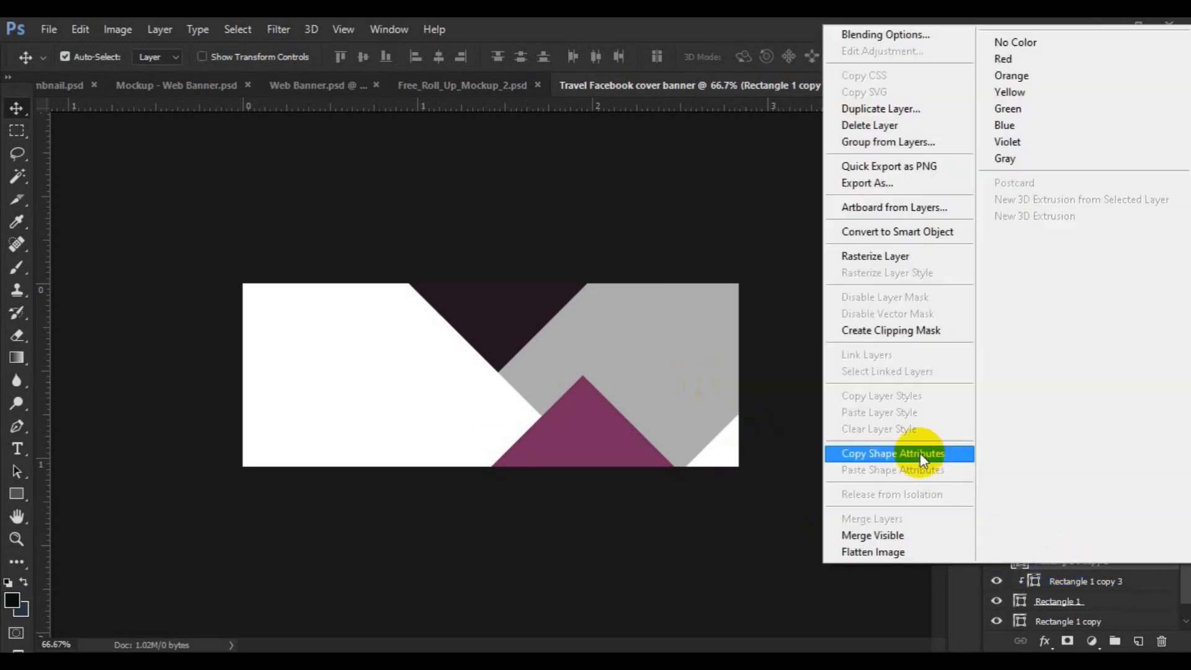
left_click(906, 335)
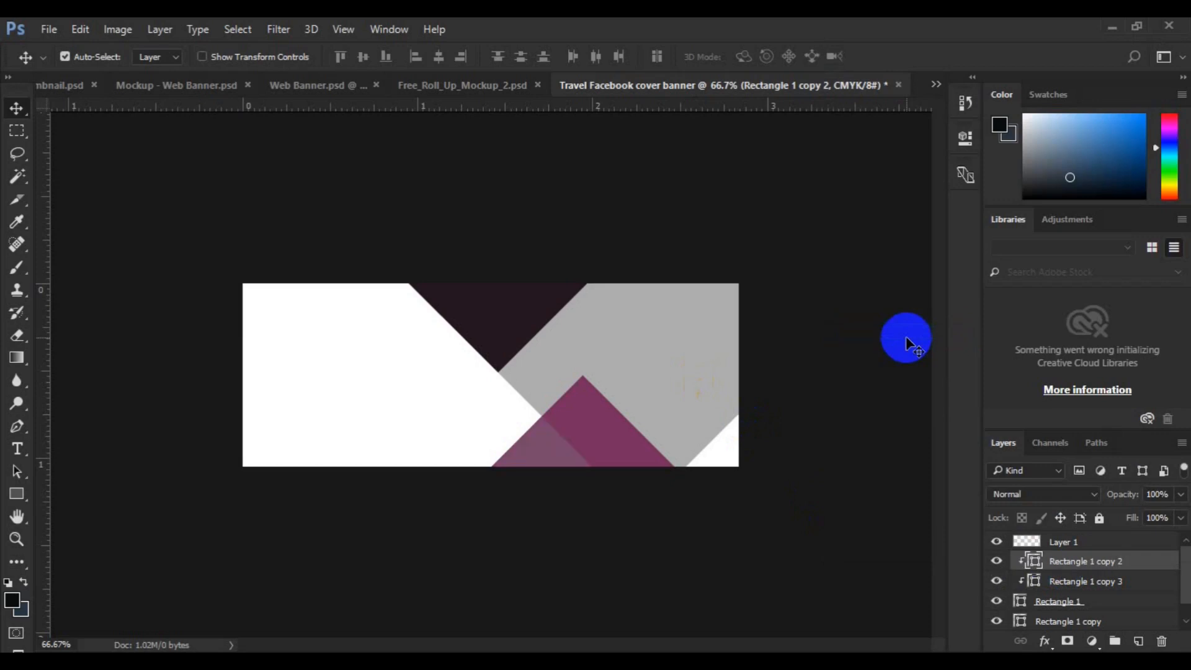
On a new layer above Rectangle 1 copy, draw a grey four-sided Pen shape about 253 by 192 px over the banner's lower-right corner.
left_click(691, 394)
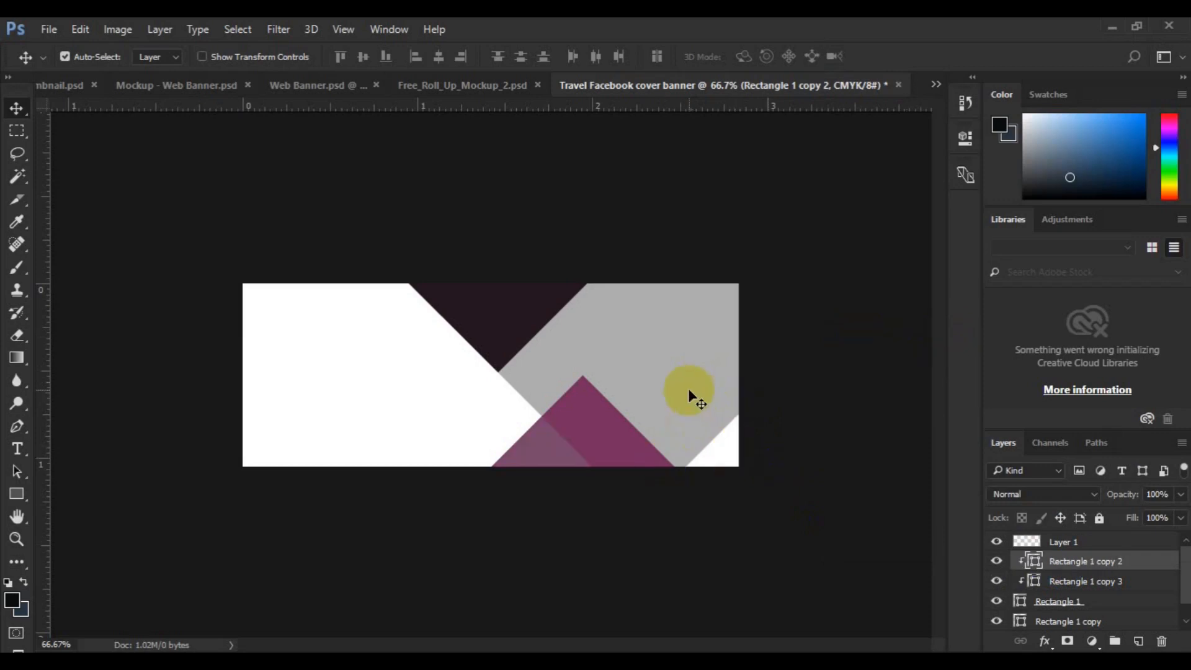
left_click(1120, 625)
left_click(1139, 641)
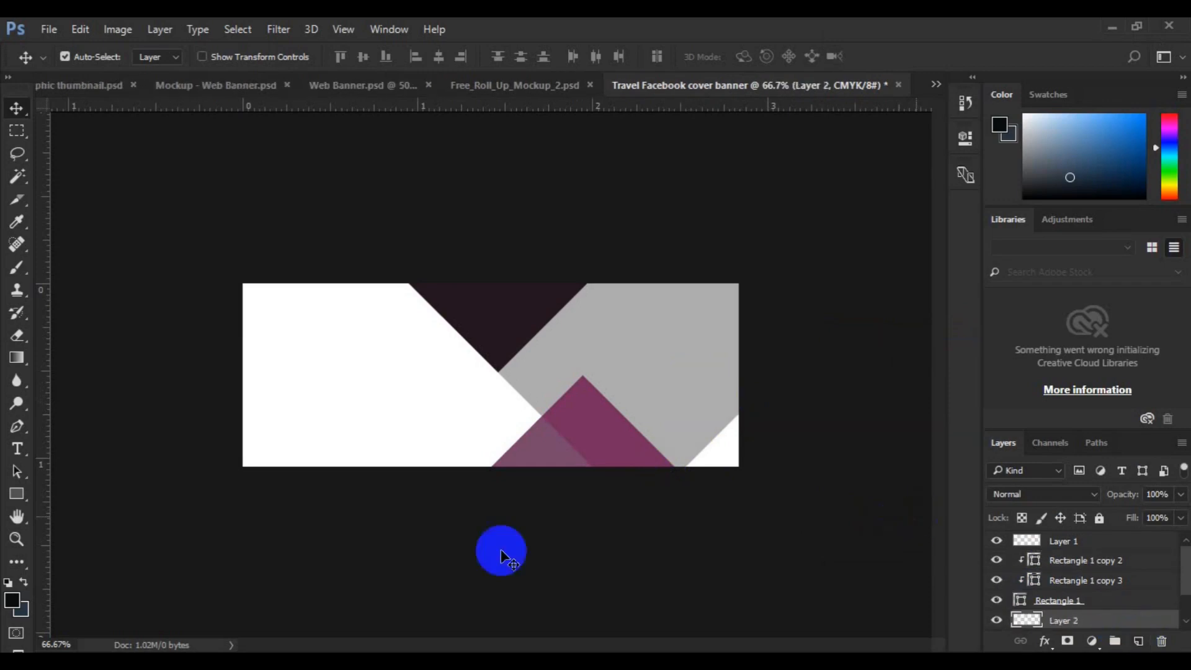
left_click(18, 427)
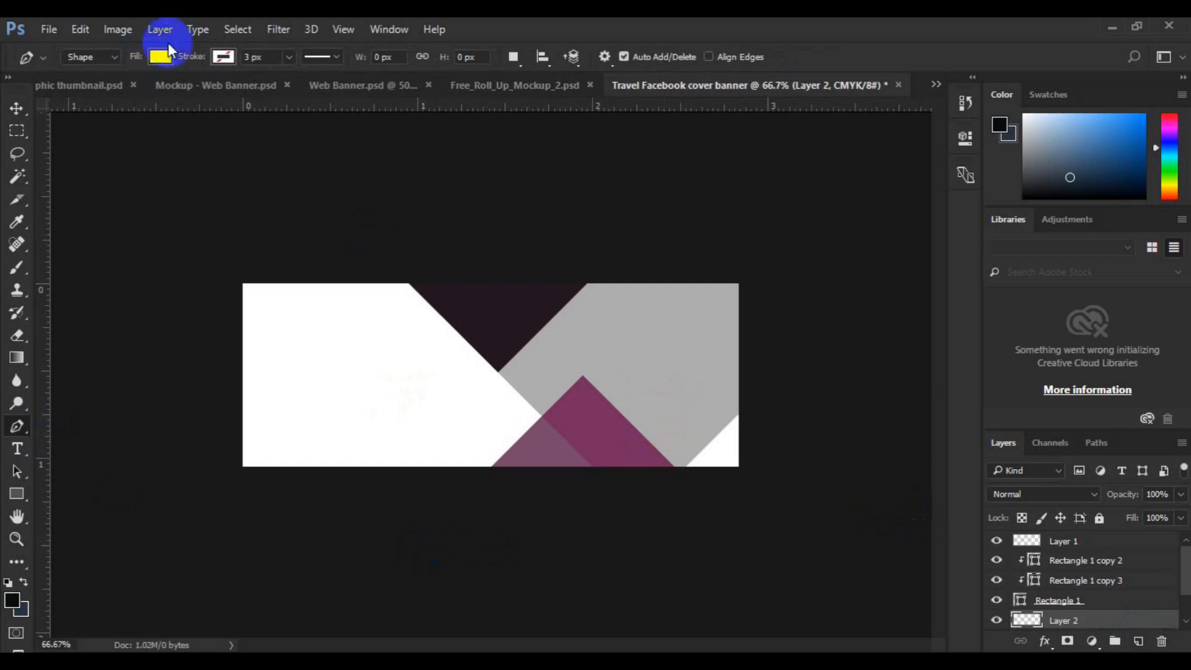
left_click(165, 61)
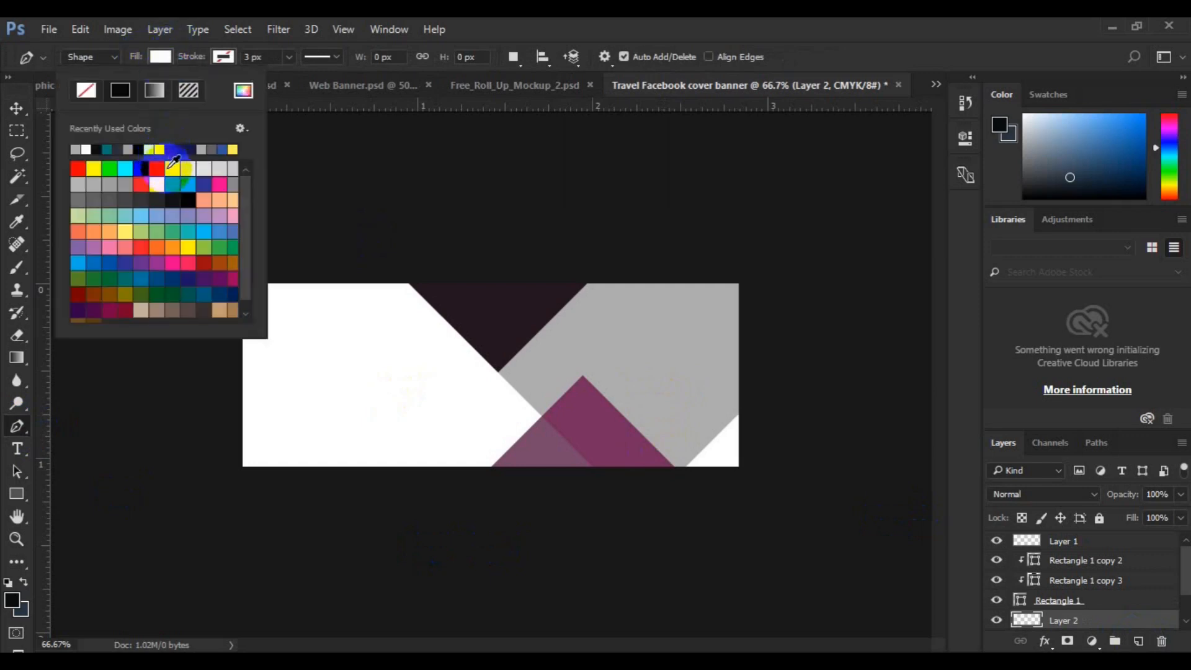
left_click(129, 181)
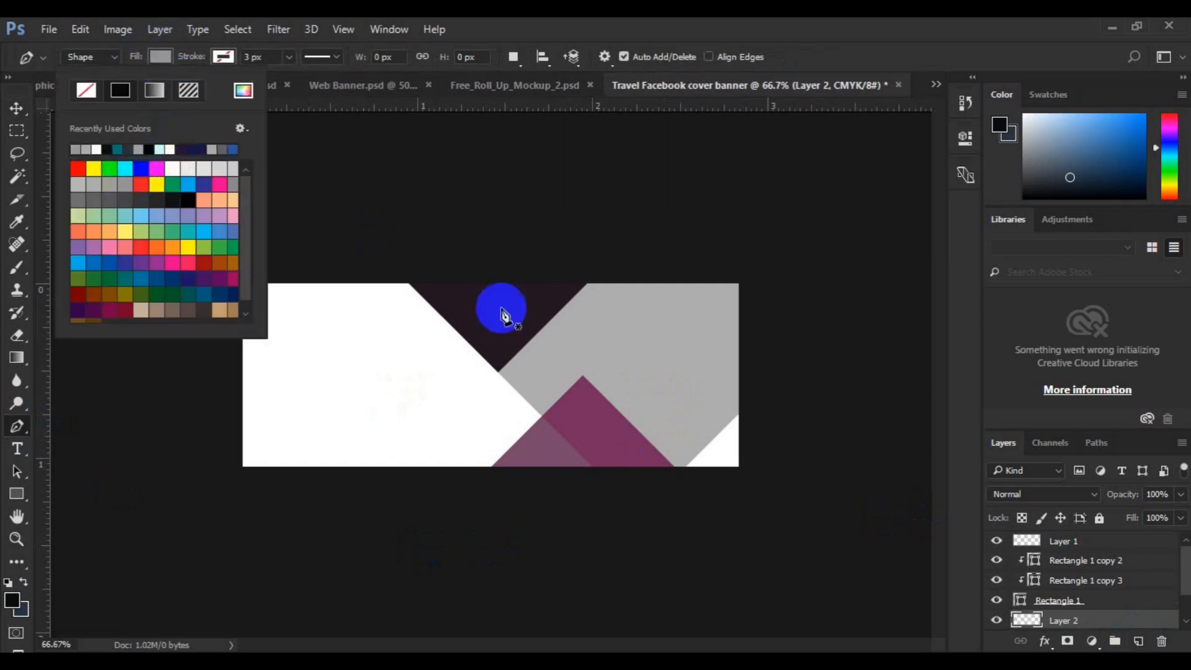
left_click(633, 446)
left_click(753, 392)
left_click(781, 465)
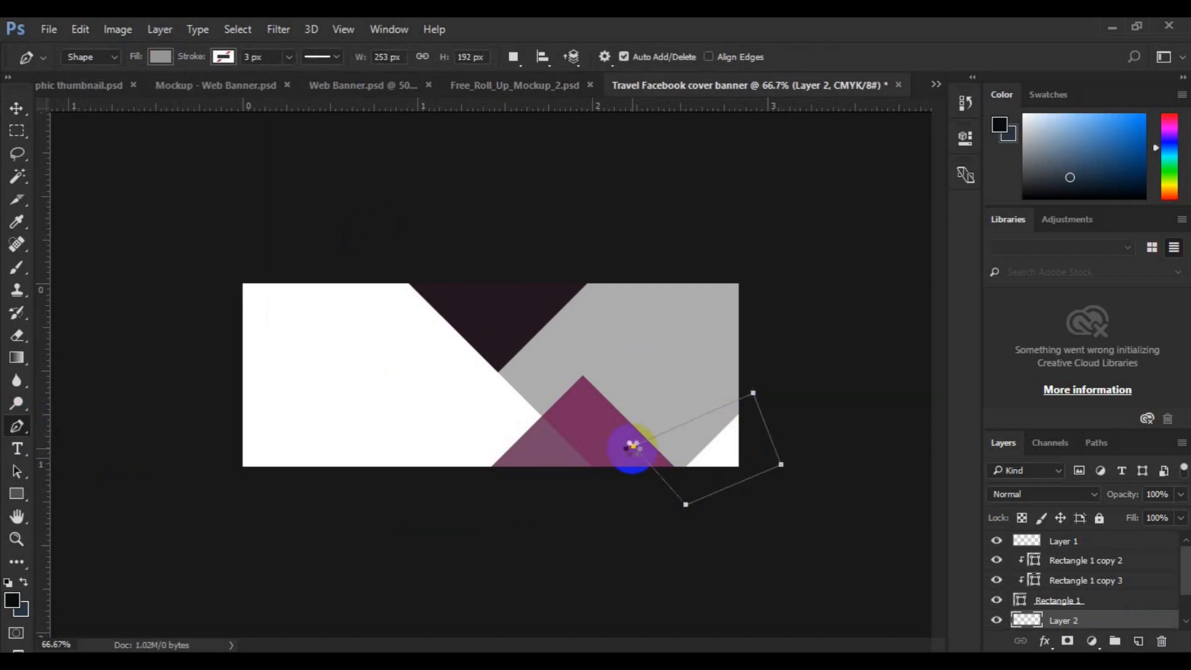
left_click(633, 445)
key("v")
left_click(743, 473)
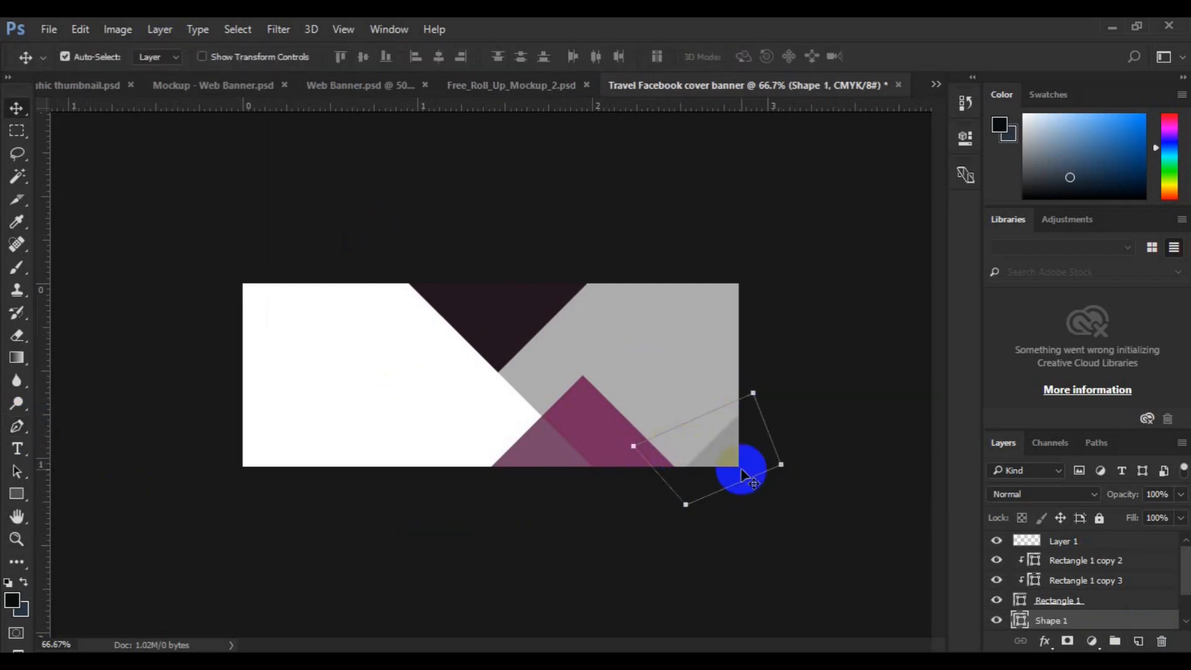
Select the Rectangle 1 and Shape 1 layers together and try Merge Visible.
left_click(707, 354)
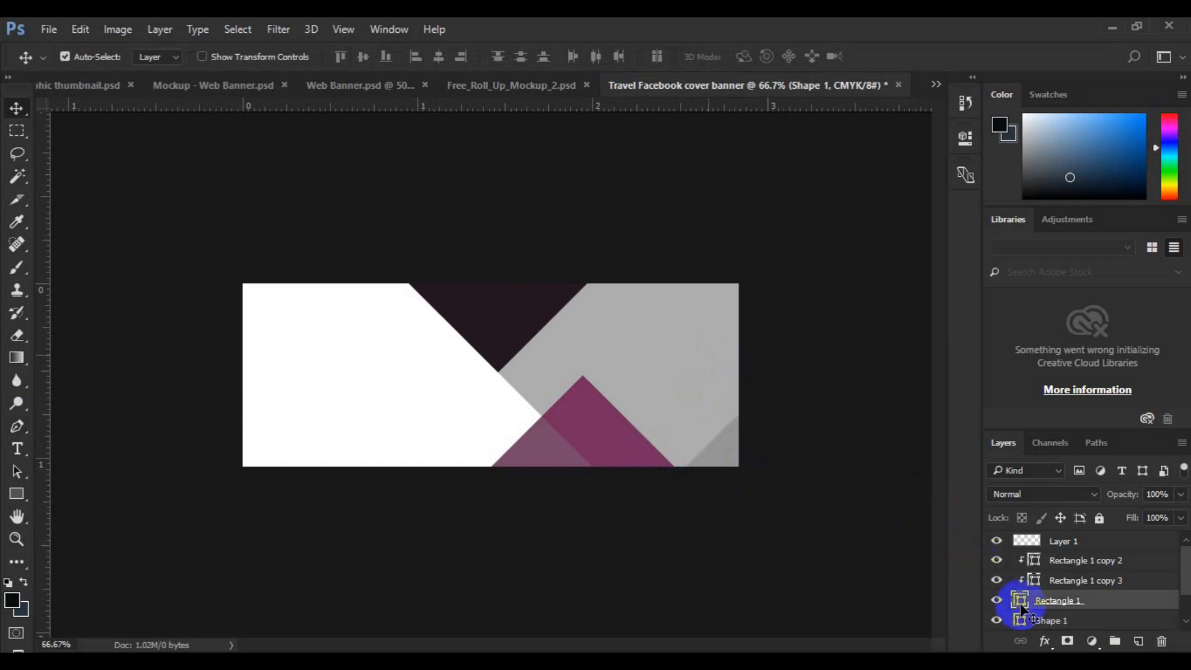
left_click(1039, 621, "shift")
right_click(1037, 618)
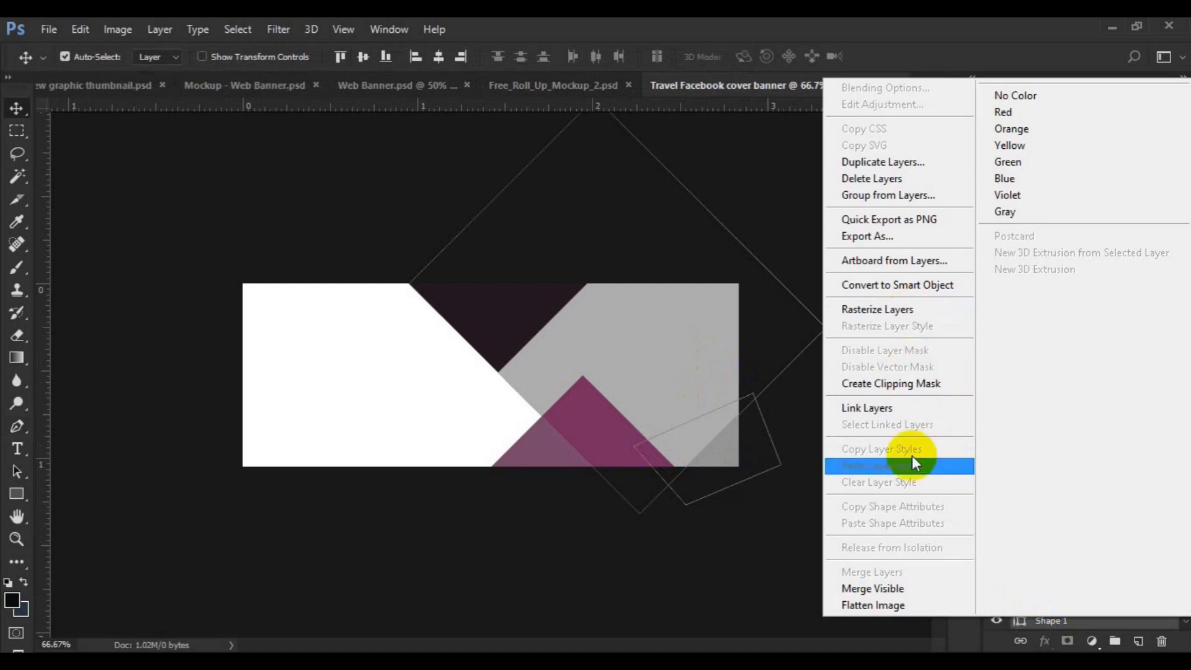
left_click(915, 589)
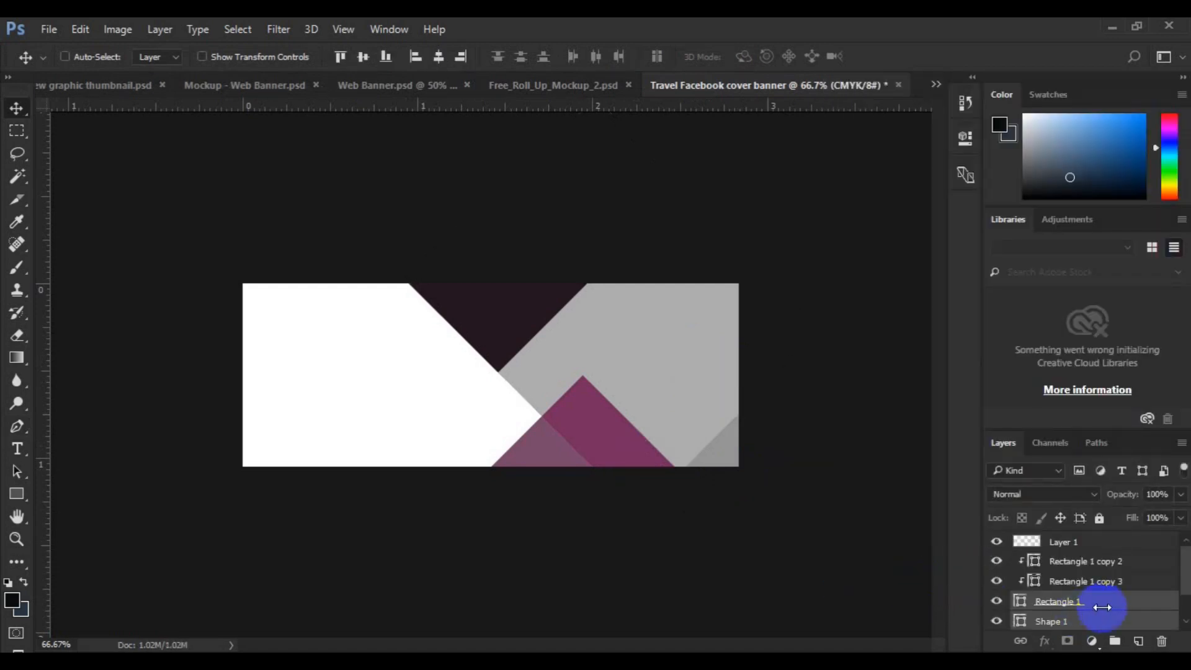
Try to group the selected Rectangle 1 and Shape 1 layers, and undo the grouping.
left_click(1185, 621)
right_click(1115, 602)
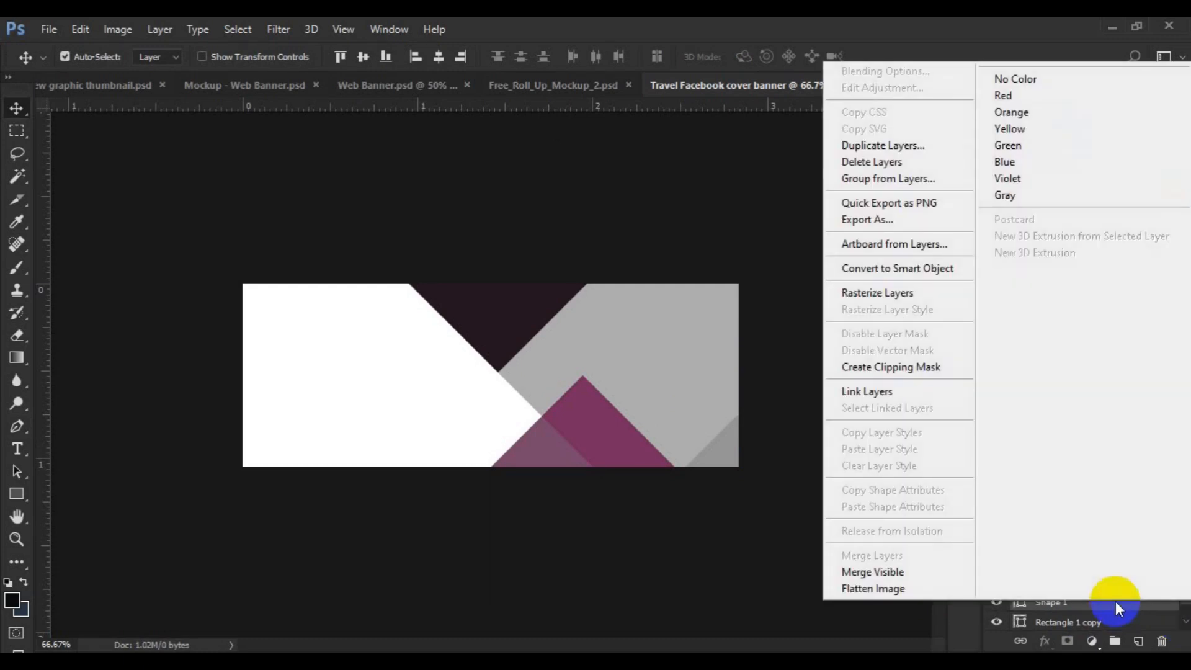
left_click(1116, 602)
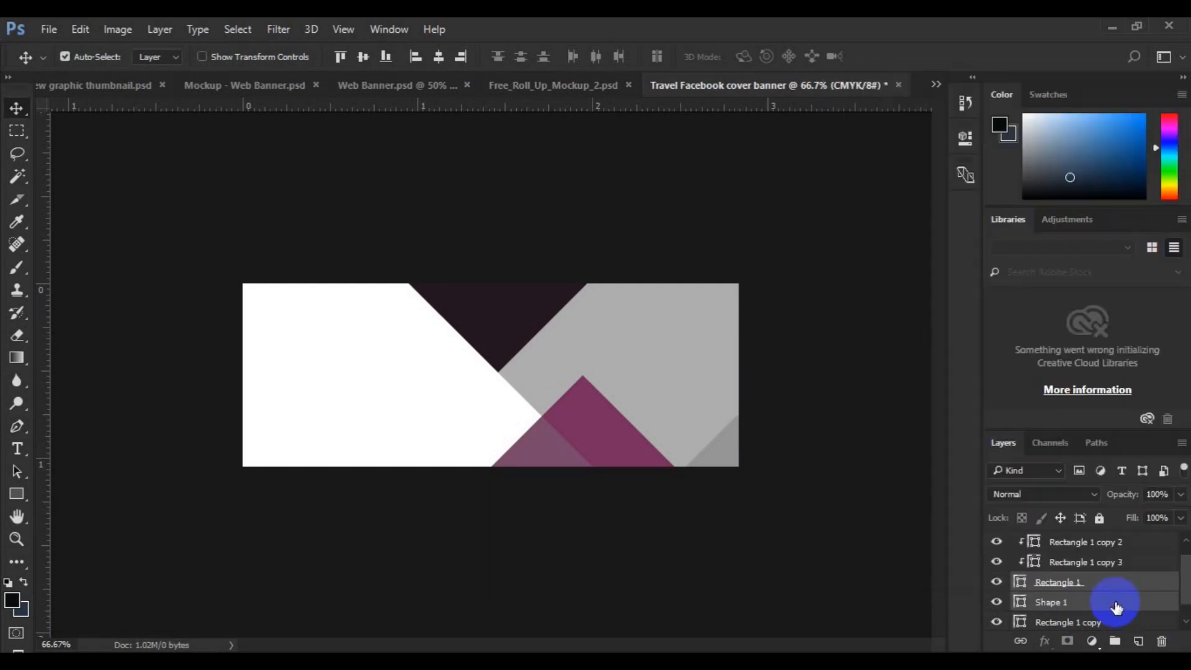
key("ctrl+g")
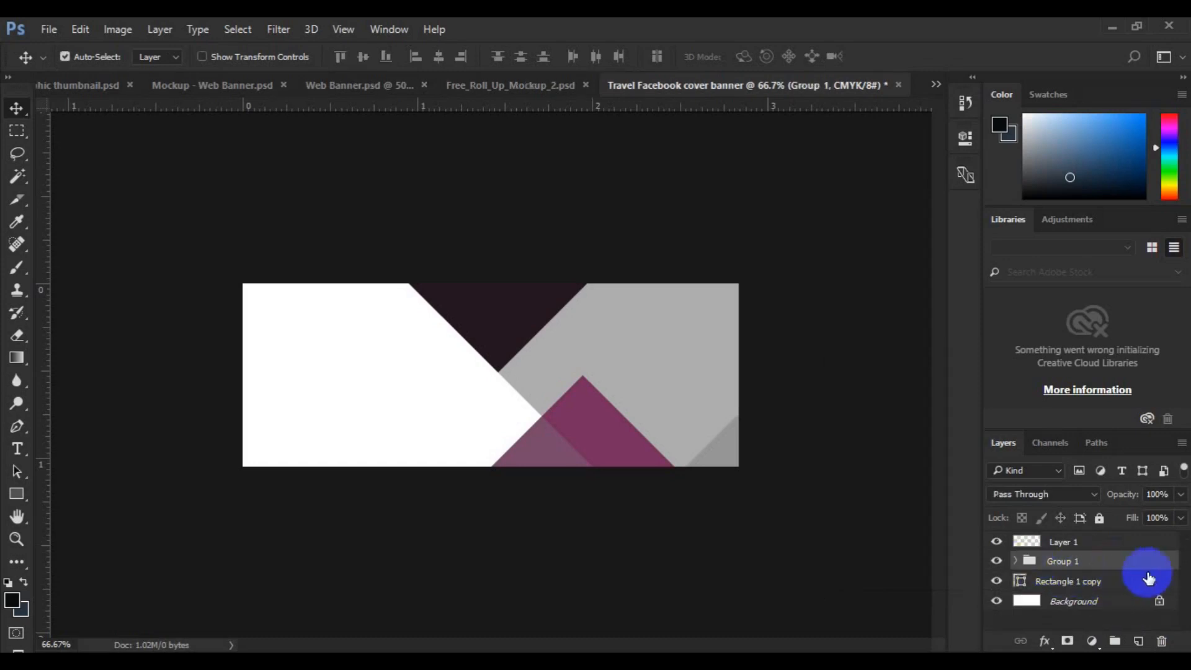
key("ctrl+z")
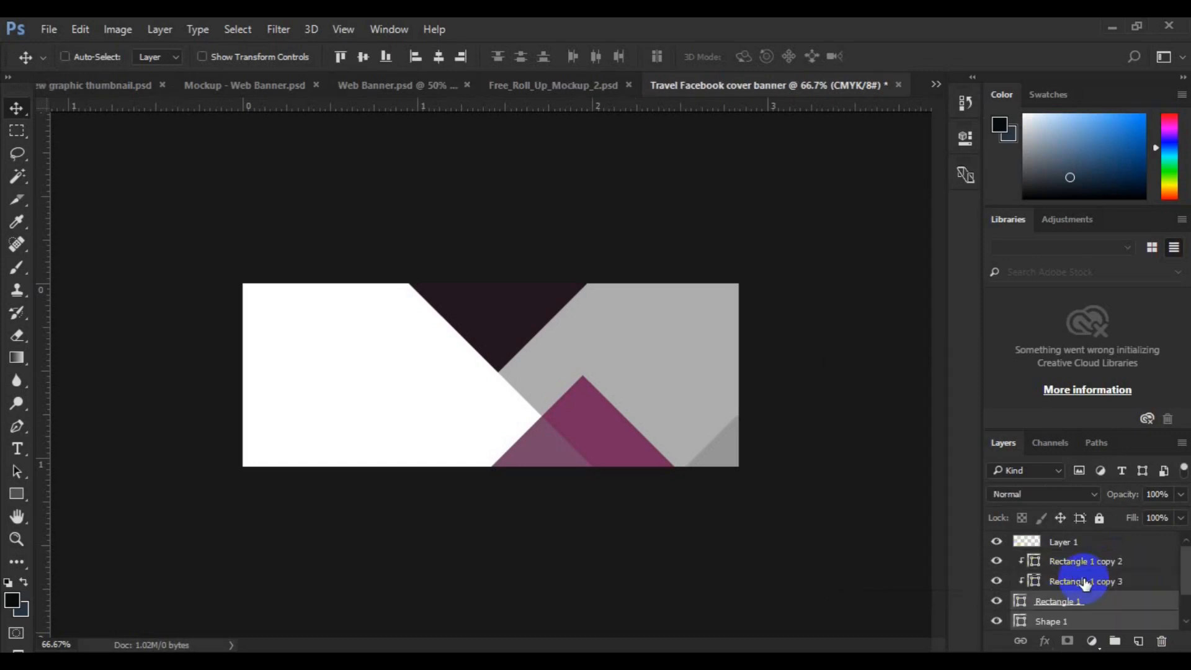
Select only the Rectangle 1 layer and try to reposition the large grey shape on the banner.
left_click(1079, 617, "ctrl")
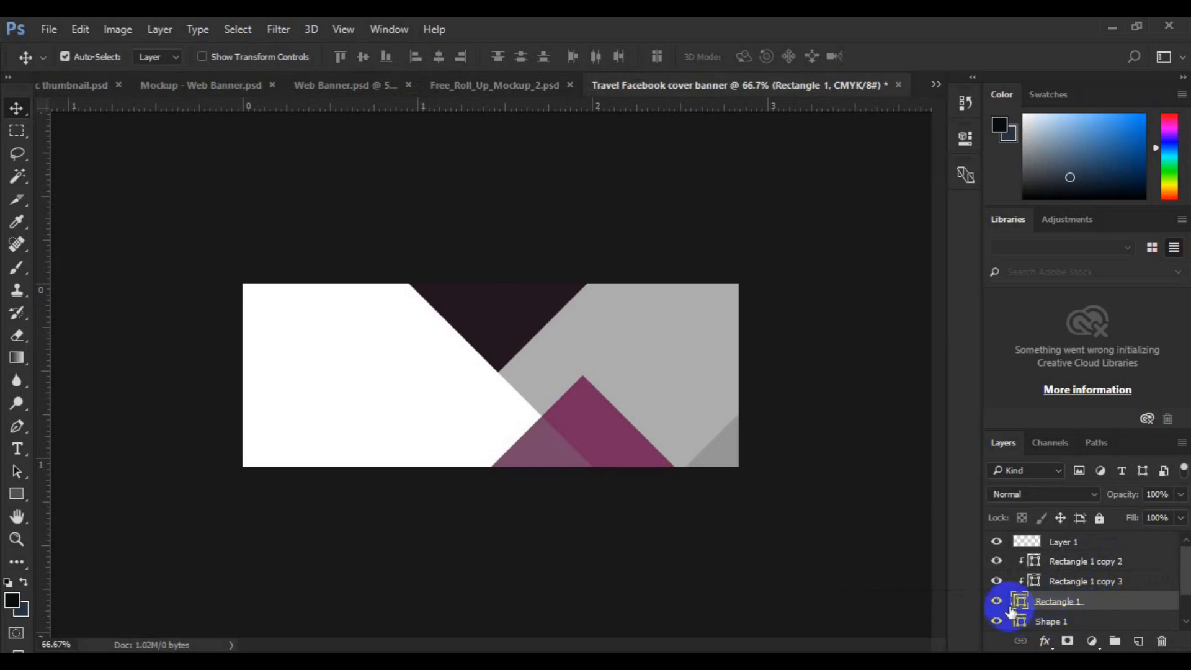
left_click_drag(643, 348, 659, 365)
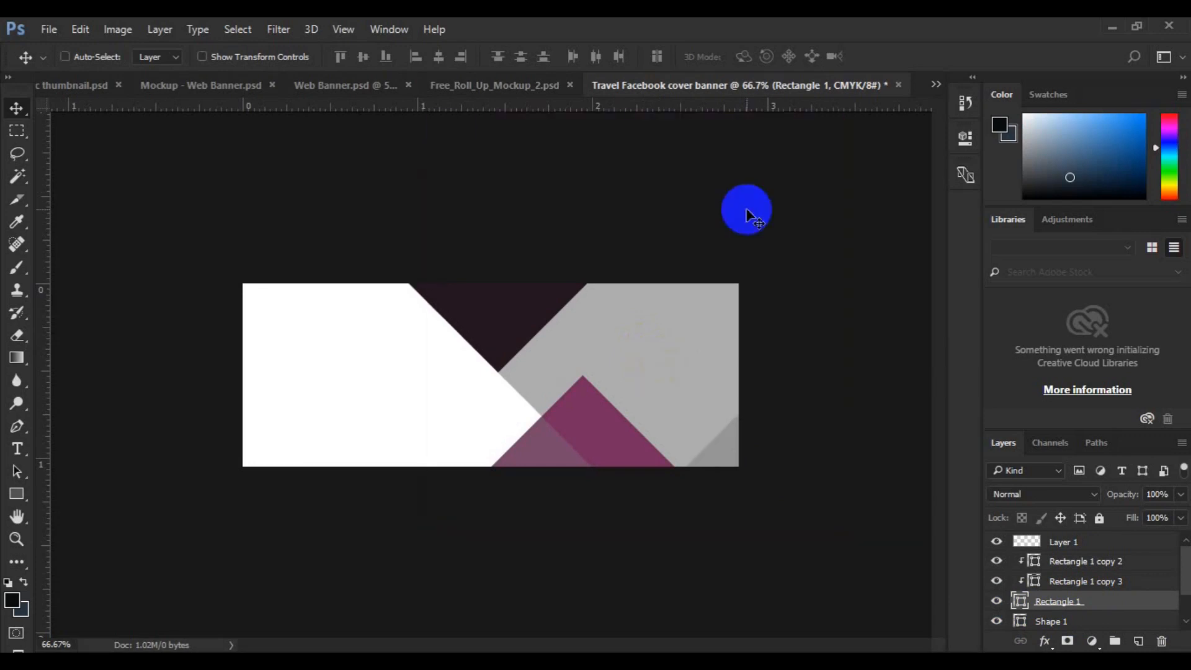
Scale the large grey Rectangle 1 shape to about 116.5% and reposition it to cover the banner's lower-right corner.
key("ctrl+t")
left_click_drag(829, 513, 863, 550)
left_click_drag(673, 371, 698, 369)
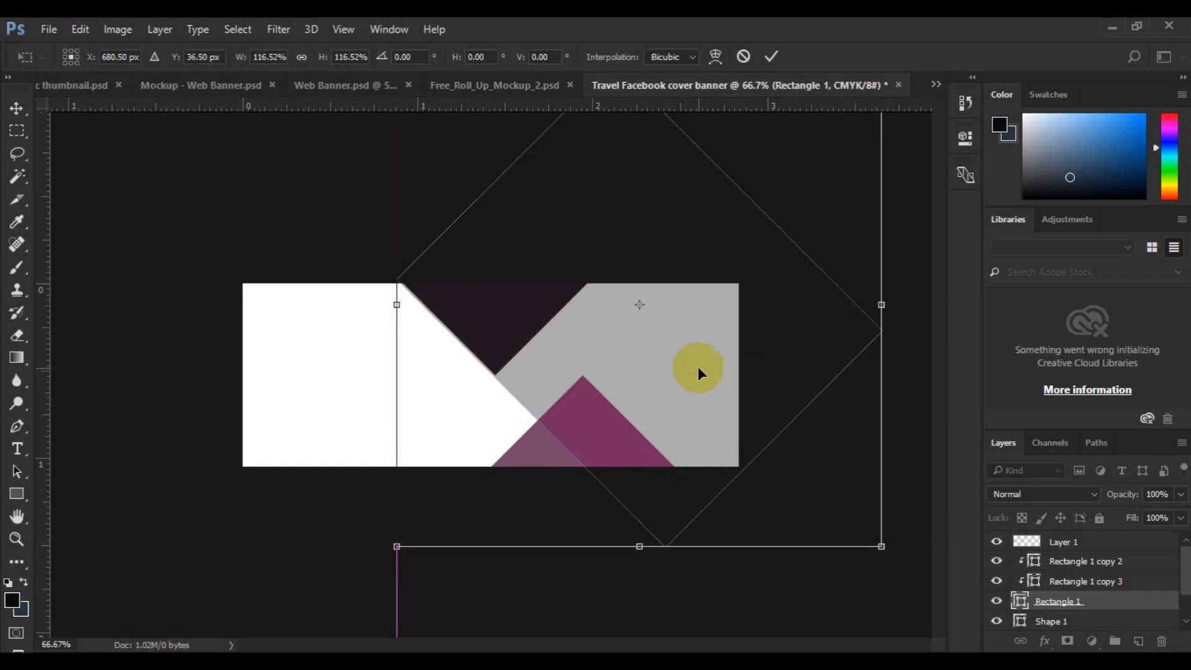
double_click(697, 367)
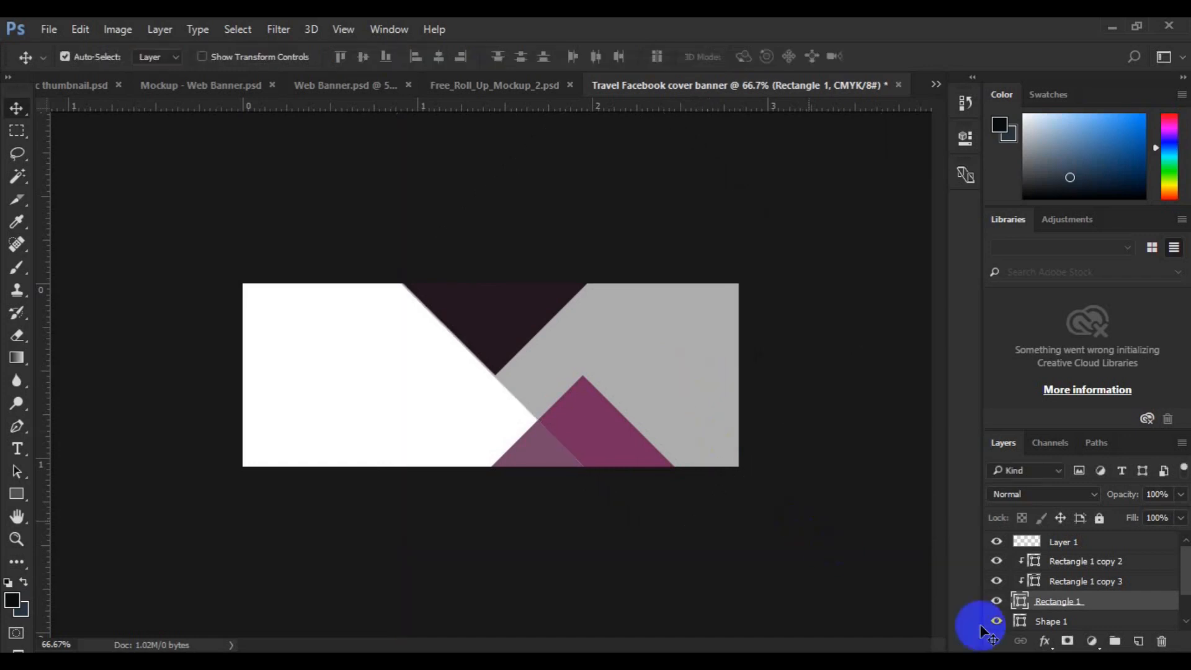
Delete the Shape 1 layer and make the large grey Rectangle 1 shape the active layer.
scroll(1175, 608, "down", 1)
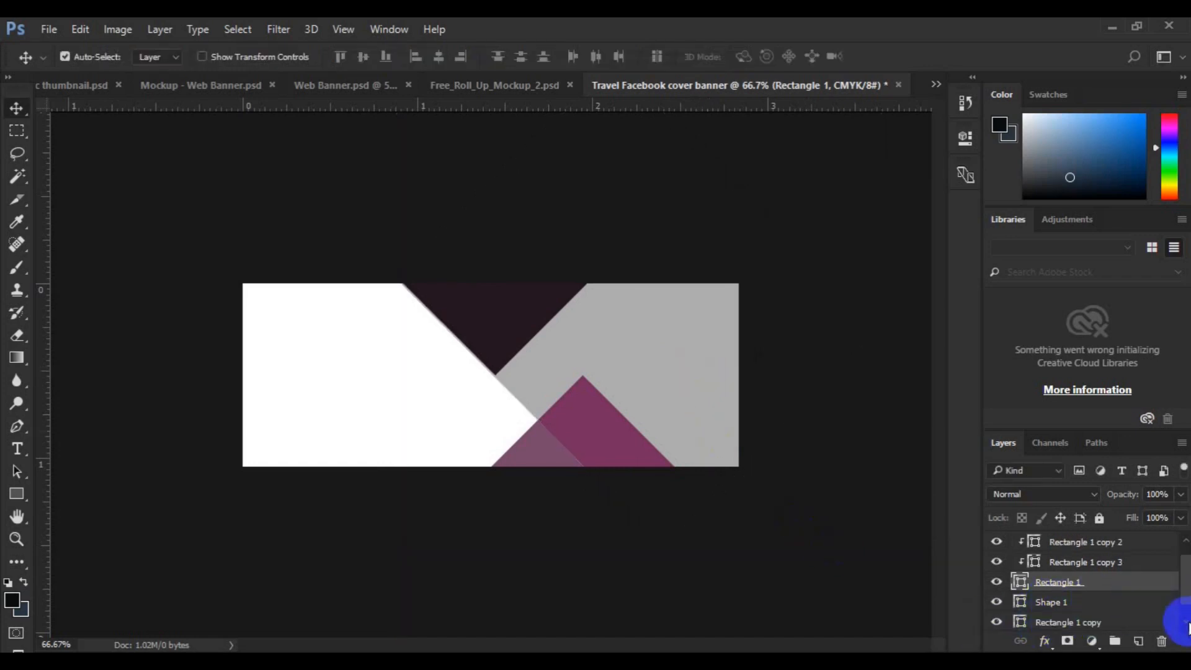
left_click(1059, 609)
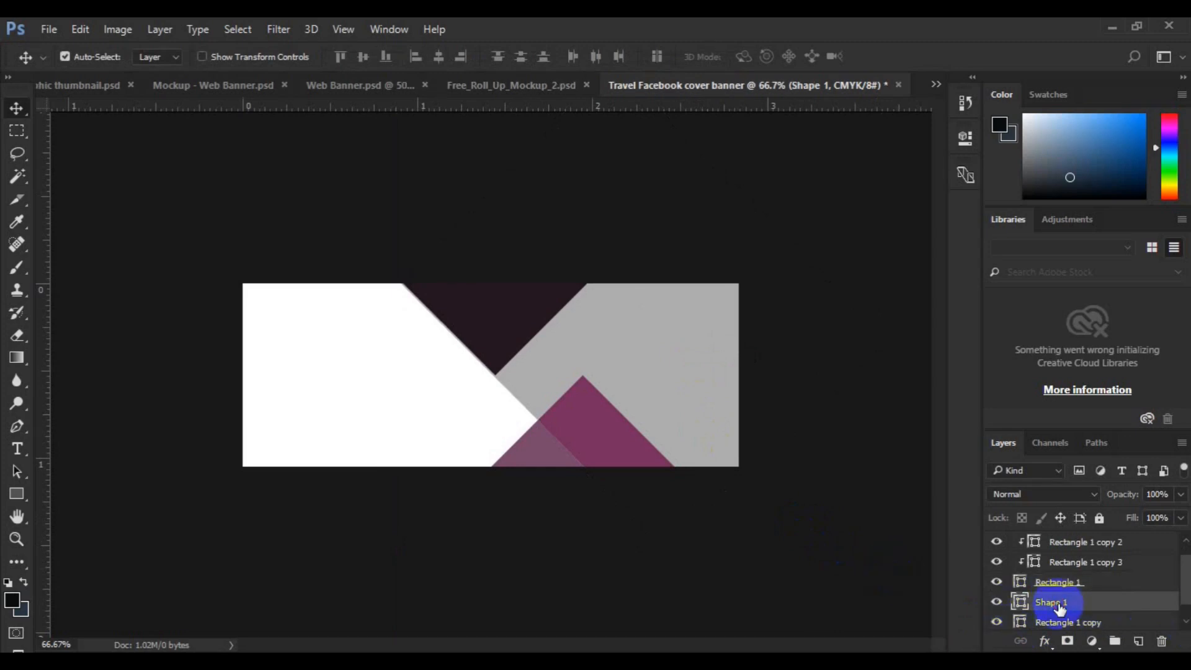
key("Delete")
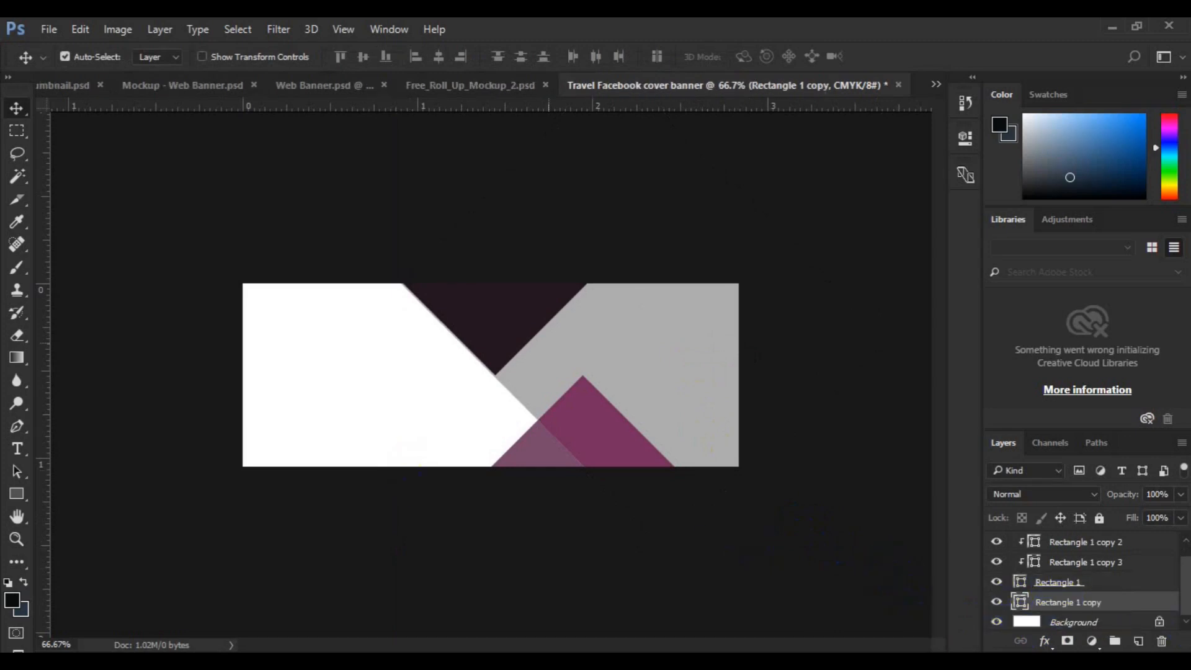
left_click(628, 358)
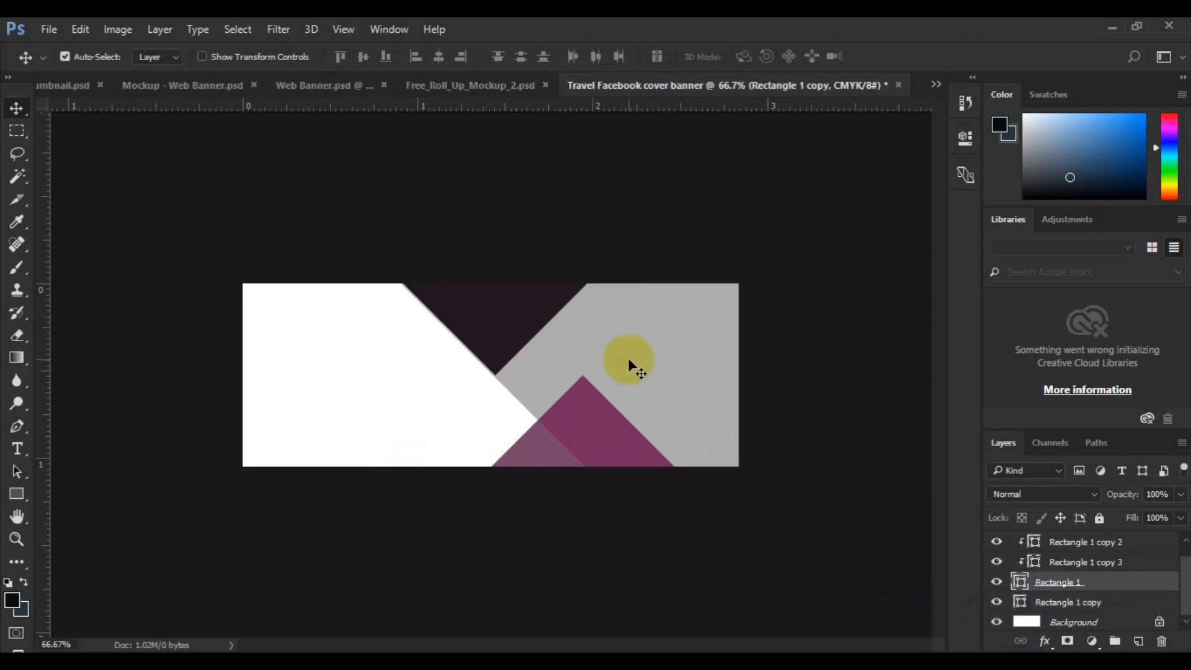
Place the ff11 beach family photo from the Desktop folder freepik stockpoto as an embedded image above Rectangle 1.
left_click(49, 32)
left_click(131, 348)
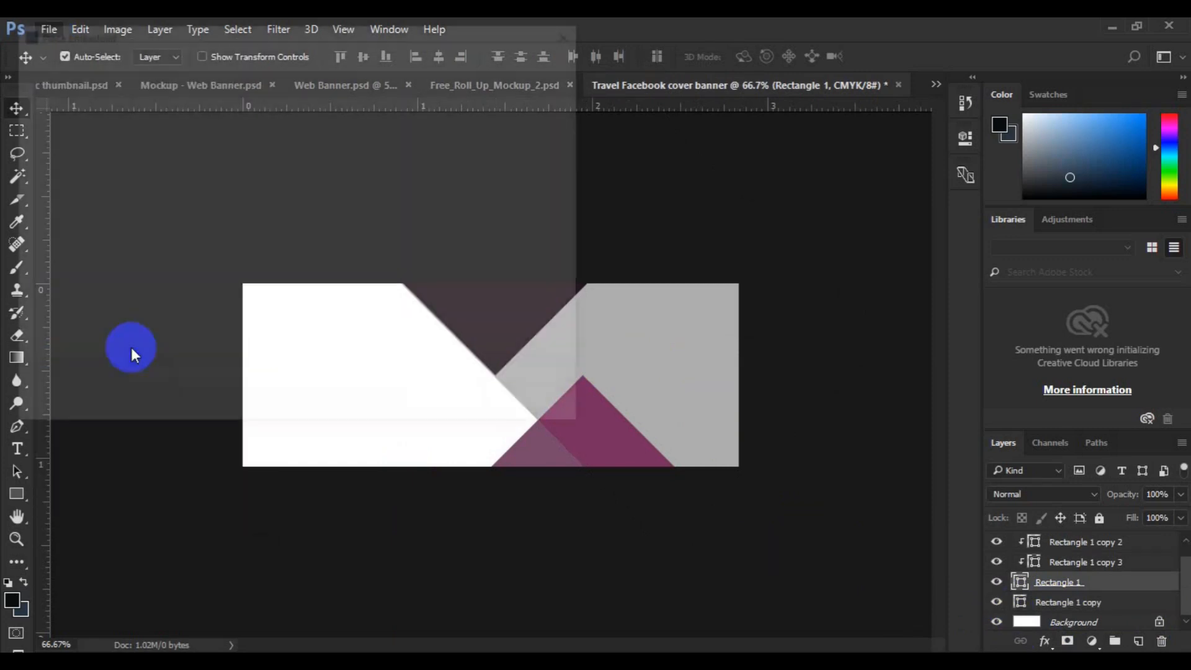
double_click(534, 312)
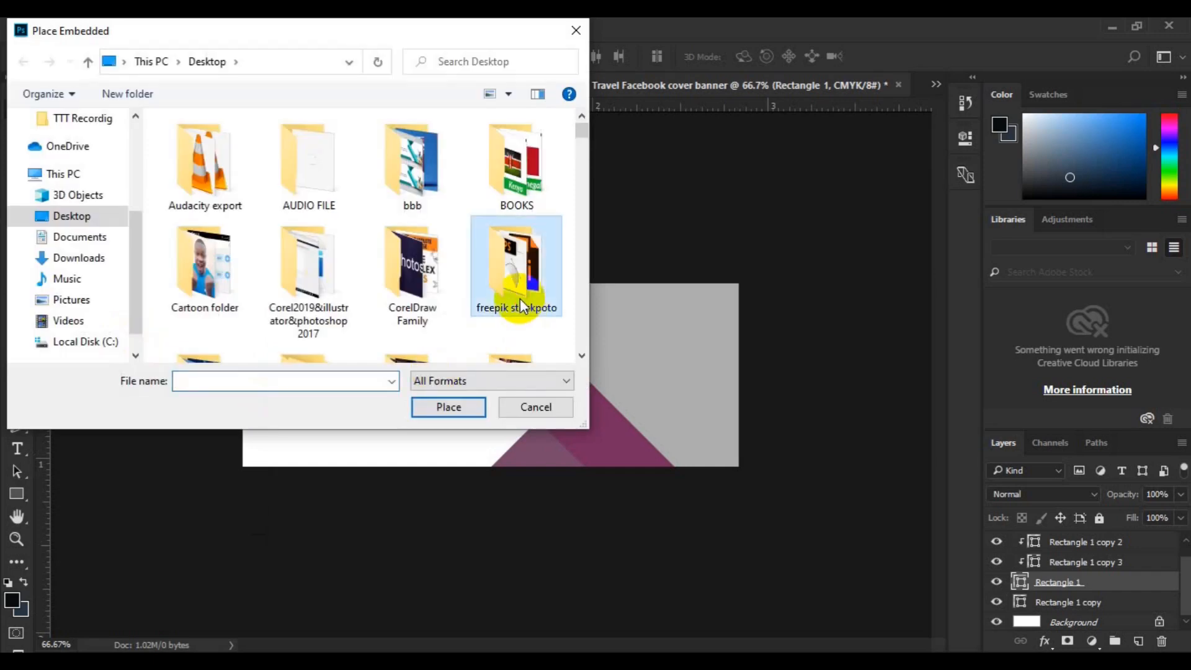
left_click(582, 355)
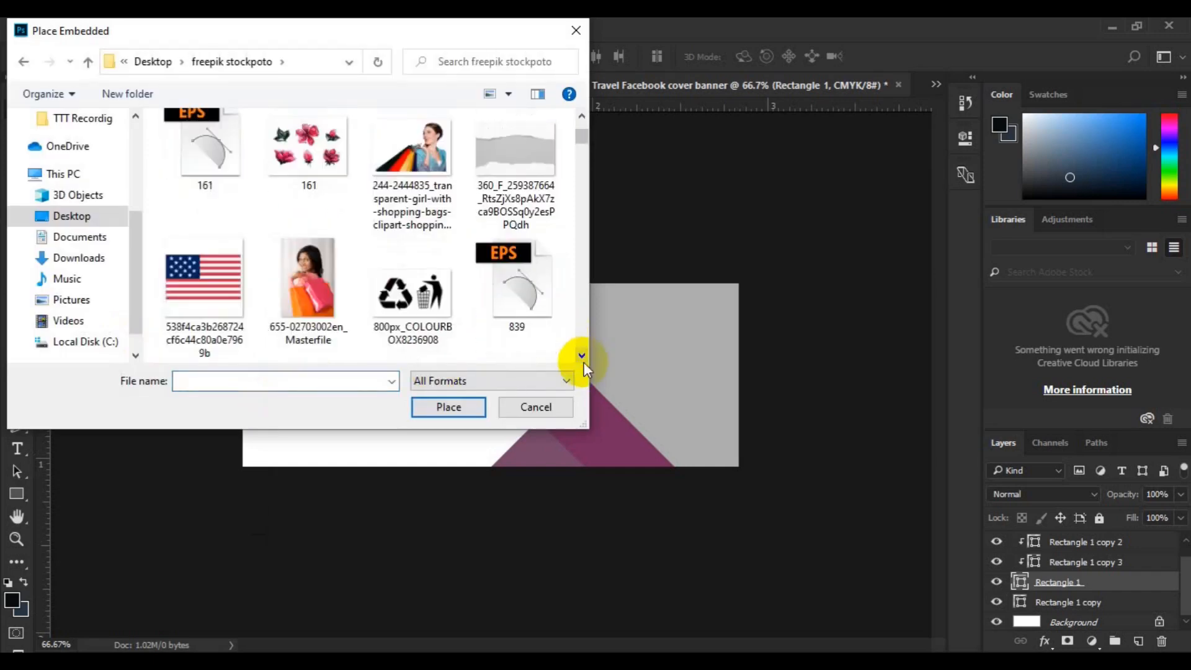
left_click(581, 356)
left_click(581, 355)
left_click(581, 356)
left_click(581, 356)
left_click(581, 355)
left_click(581, 356)
left_click(581, 356)
left_click(581, 356)
left_click(582, 356)
left_click(582, 356)
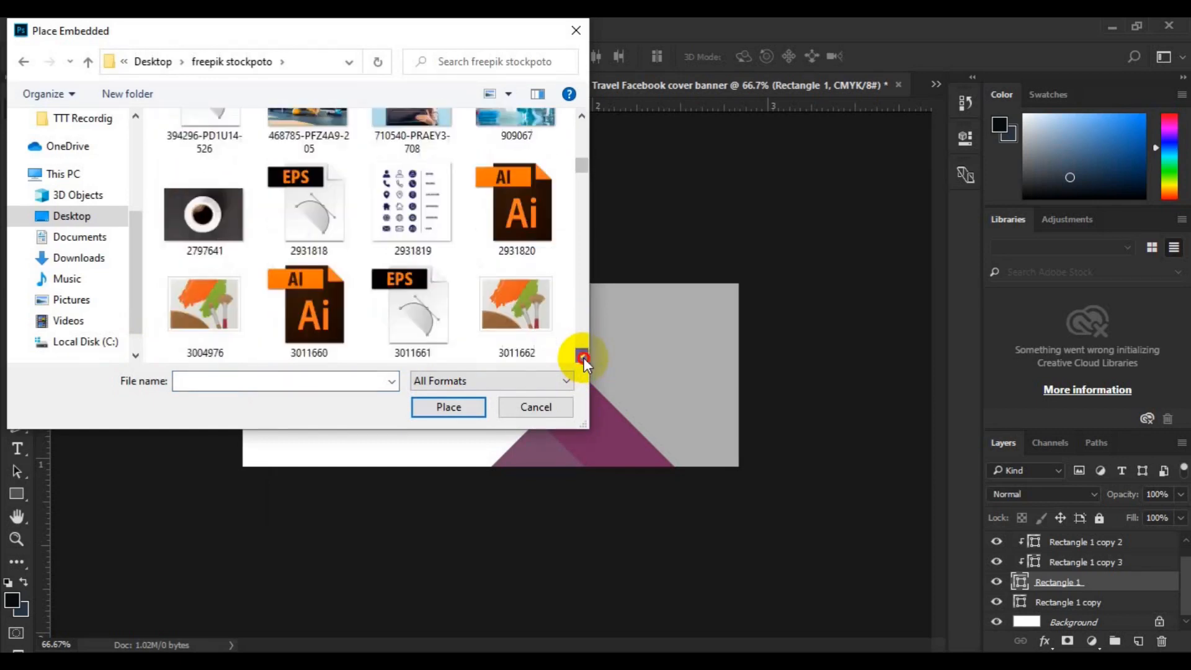
left_click(582, 356)
left_click(582, 356)
left_click(582, 356)
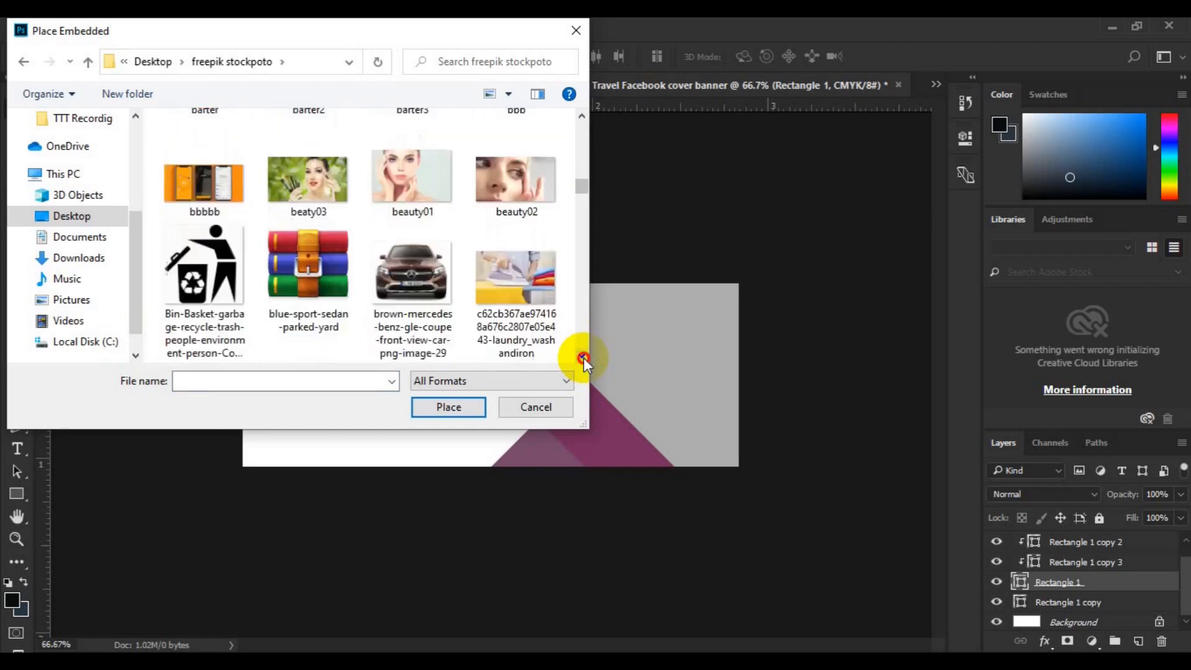
left_click(581, 356)
left_click(581, 356)
left_click(581, 356)
left_click(581, 356)
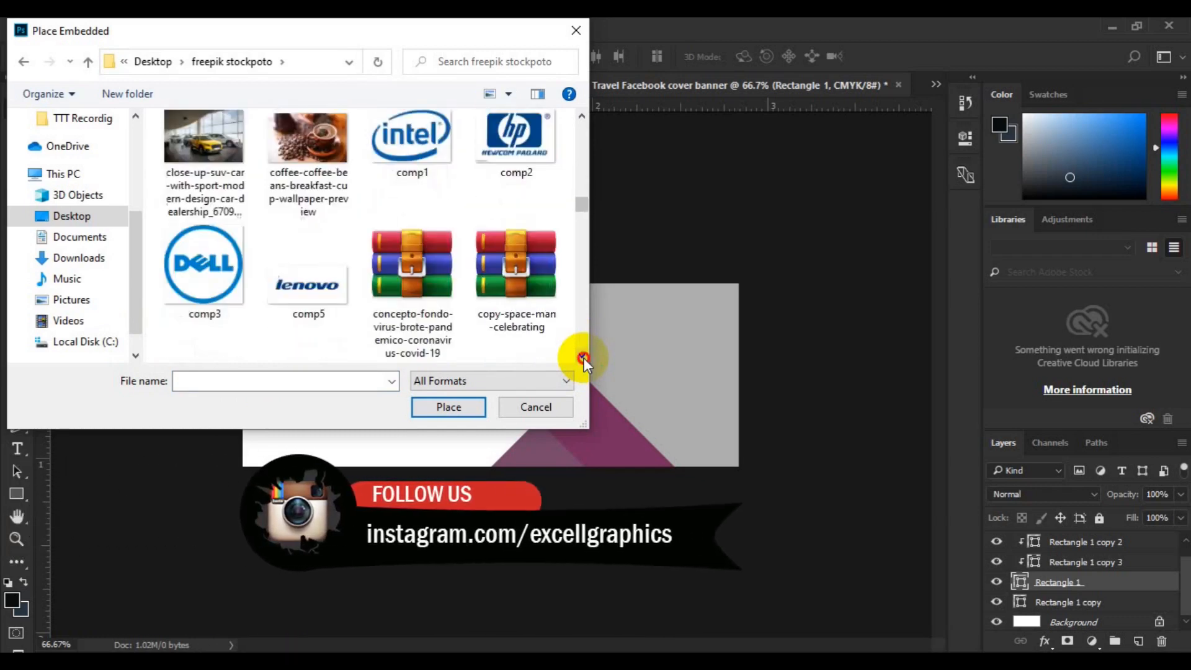
left_click(582, 356)
left_click(582, 356)
left_click(582, 356)
left_click(582, 356)
left_click(582, 356)
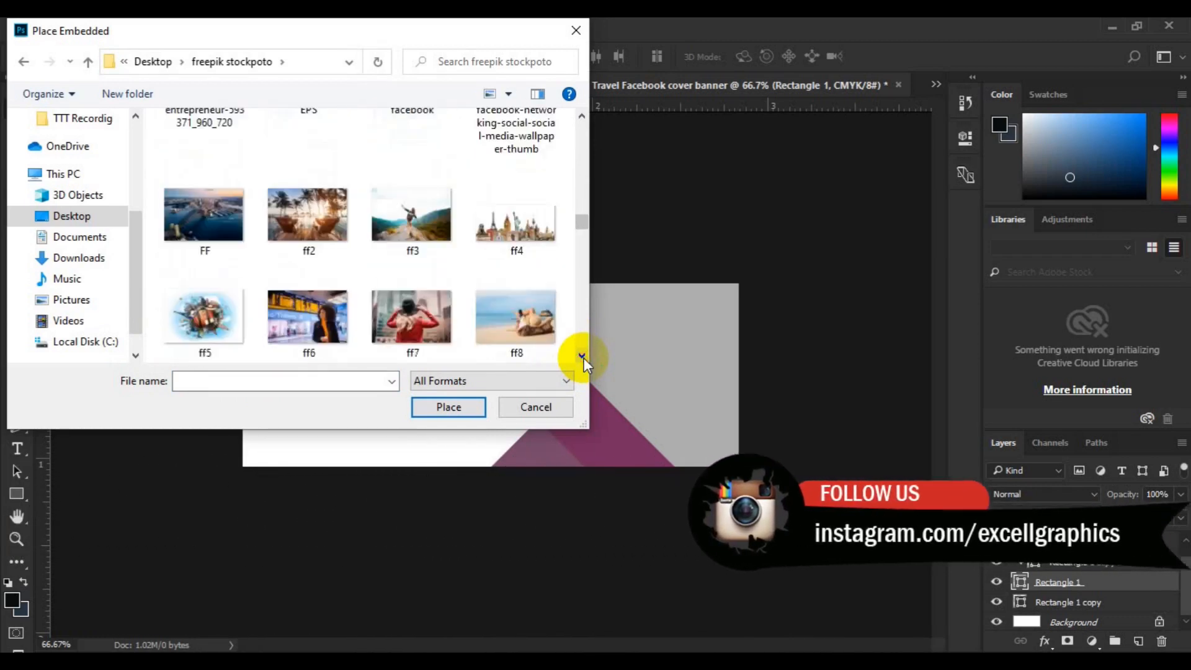
left_click(582, 356)
left_click(581, 356)
left_click(581, 356)
left_click(416, 237)
left_click(459, 406)
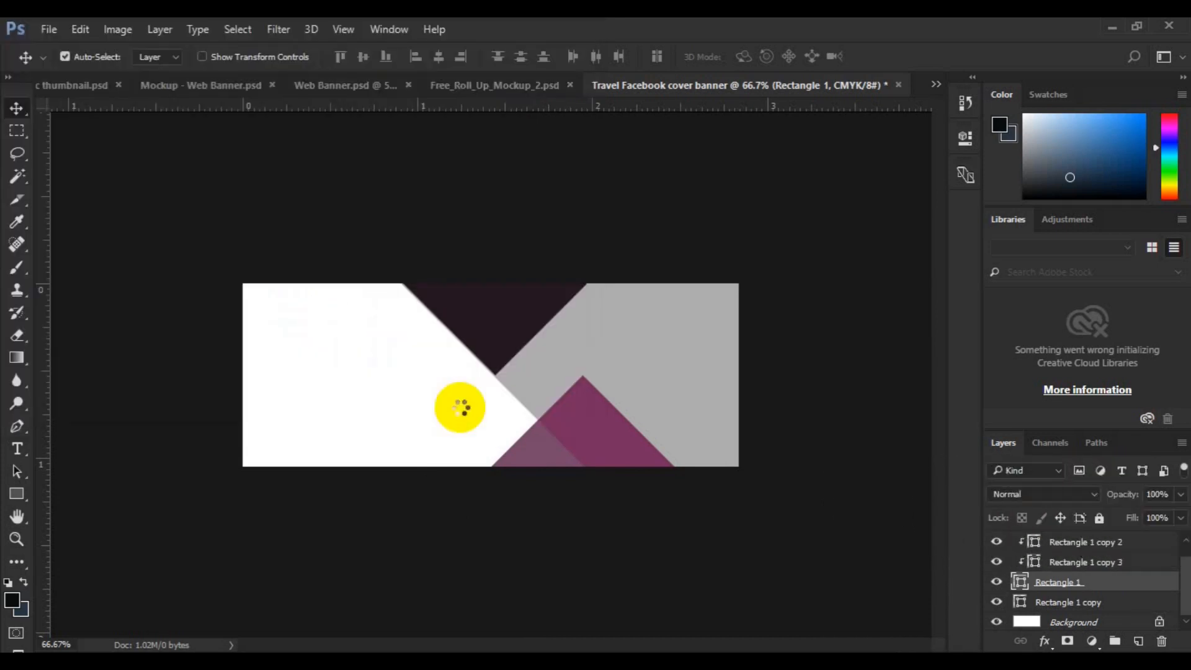
Move the placed ff11 photo over the banner's right half, centred at X 680.50 px, and flip it horizontally.
left_click_drag(490, 415, 634, 413)
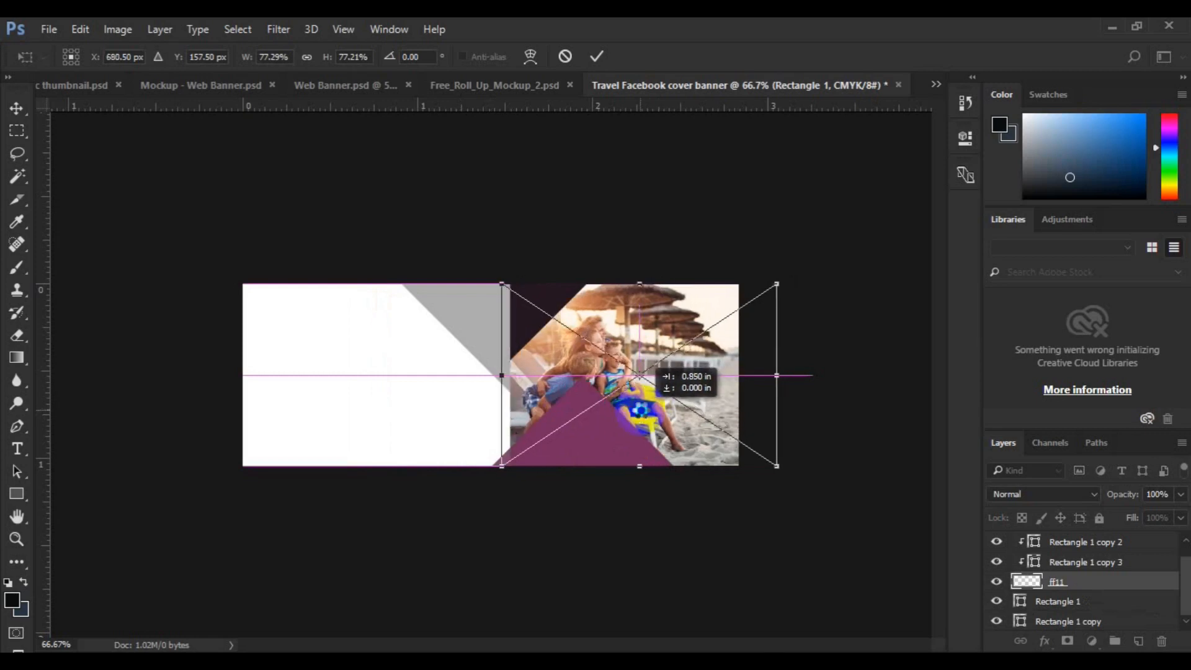
right_click(639, 411)
left_click(712, 379)
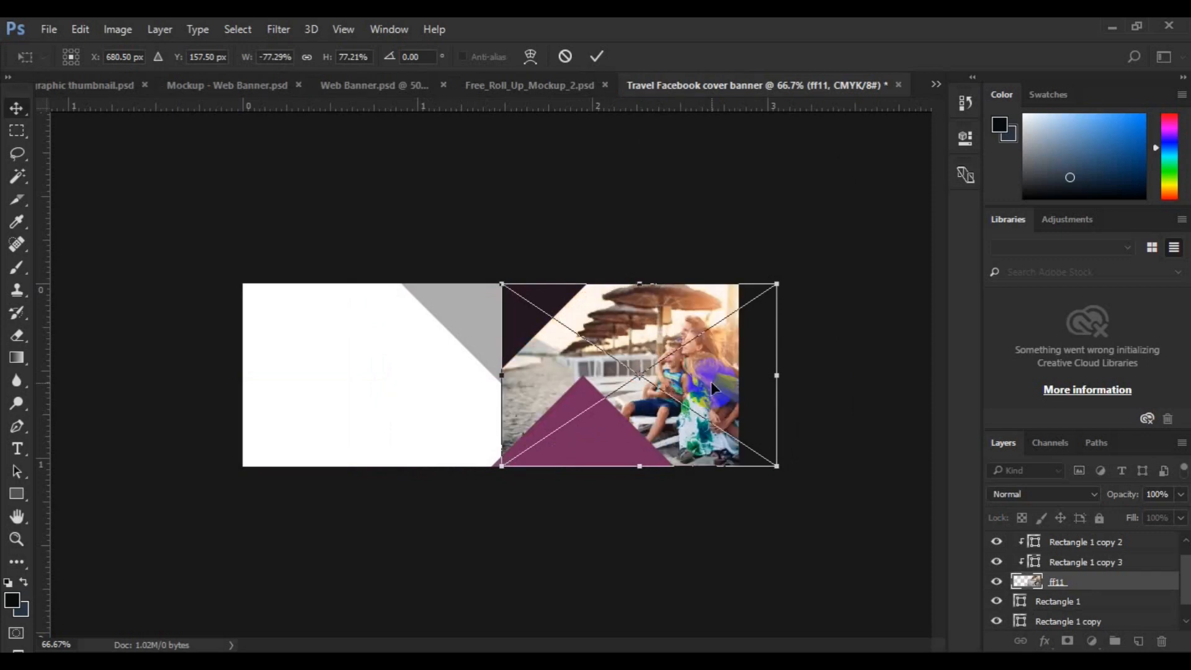
key("Return")
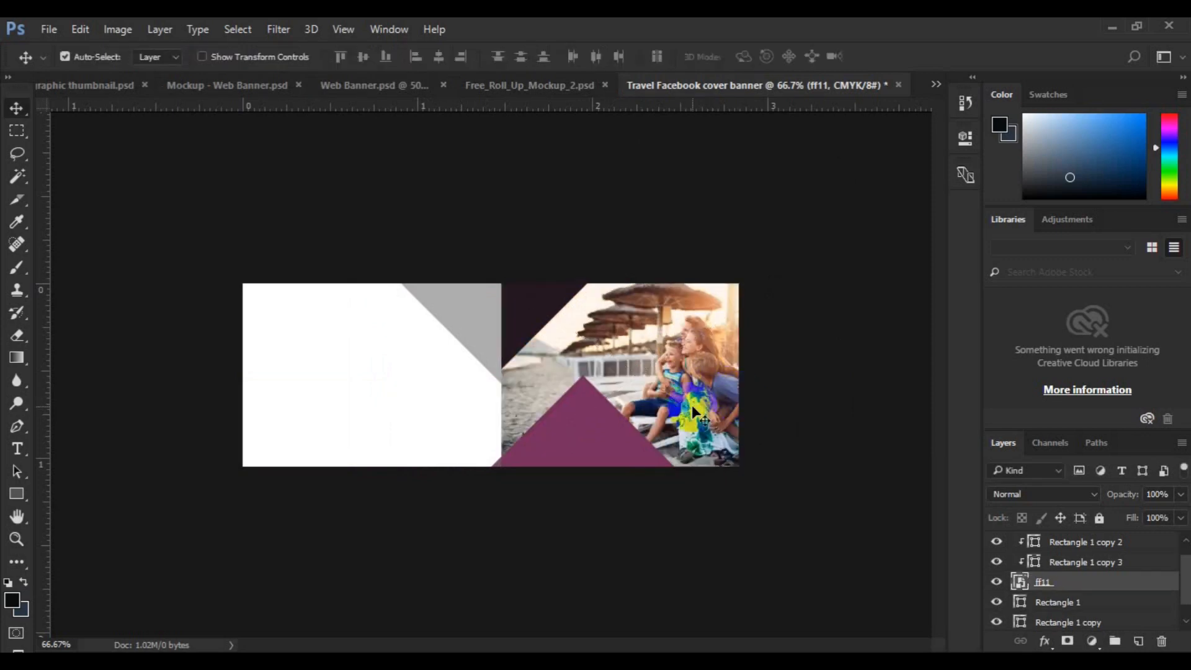
Clip the ff11 photo to the Rectangle 1 shape and shift it slightly left to frame the family.
right_click(1052, 579)
left_click(930, 402)
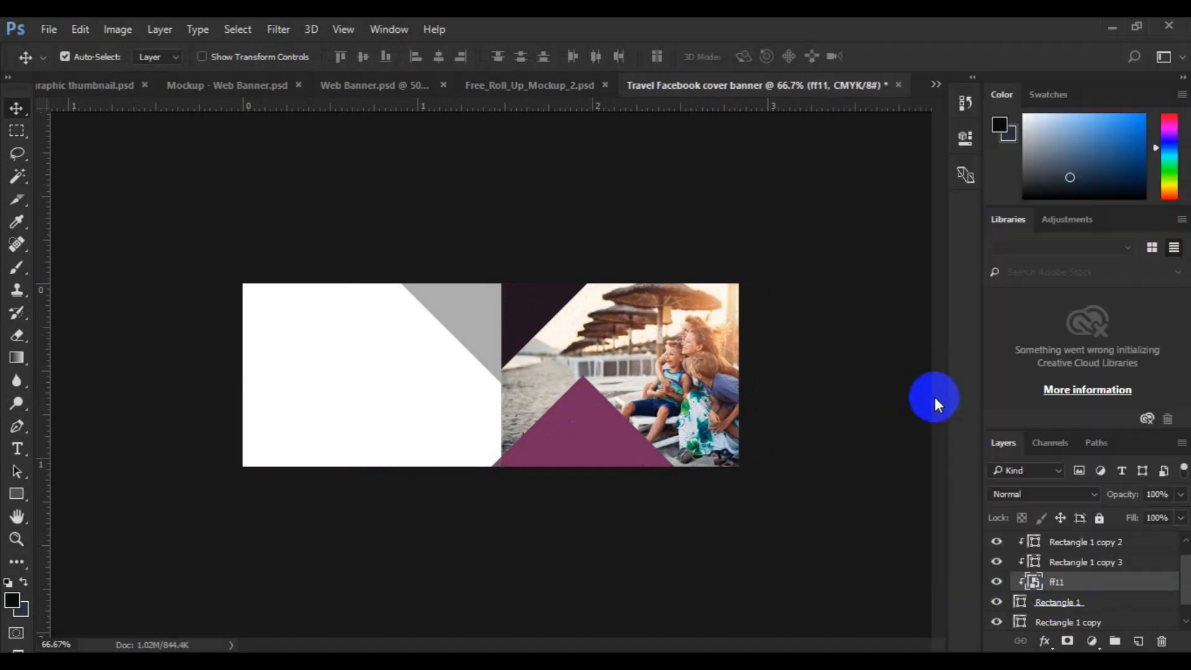
left_click_drag(687, 382, 666, 378)
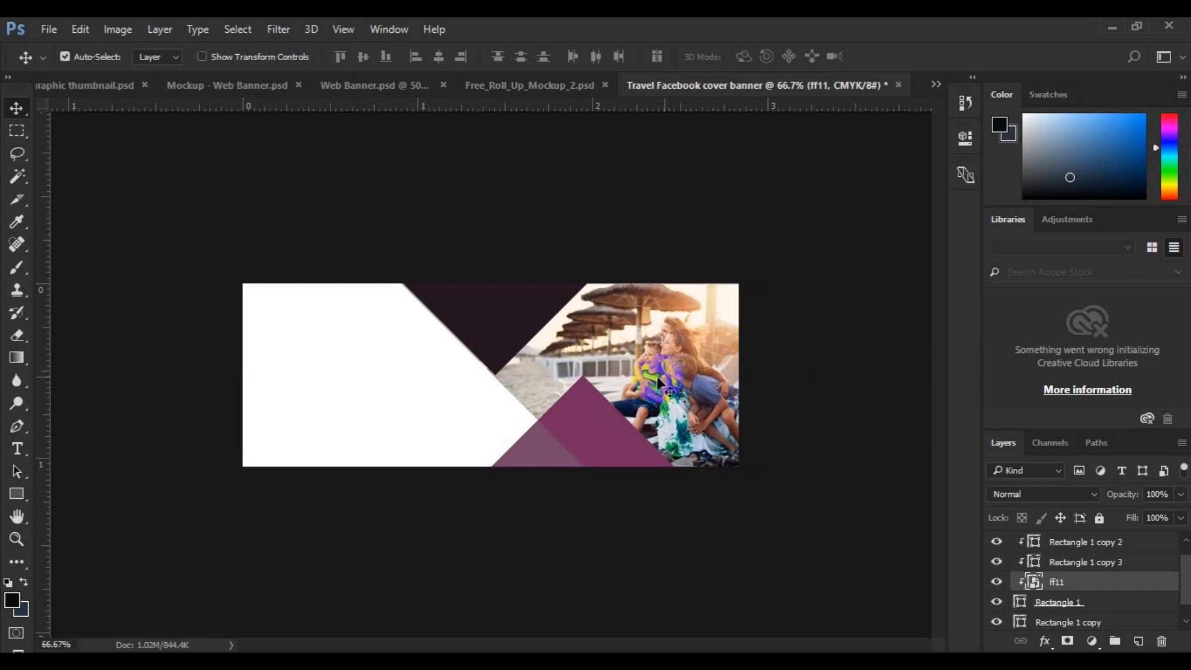
Change the fill of the lower plum shape, Rectangle 1 copy 2, to blue 09a9e5.
left_click(595, 434)
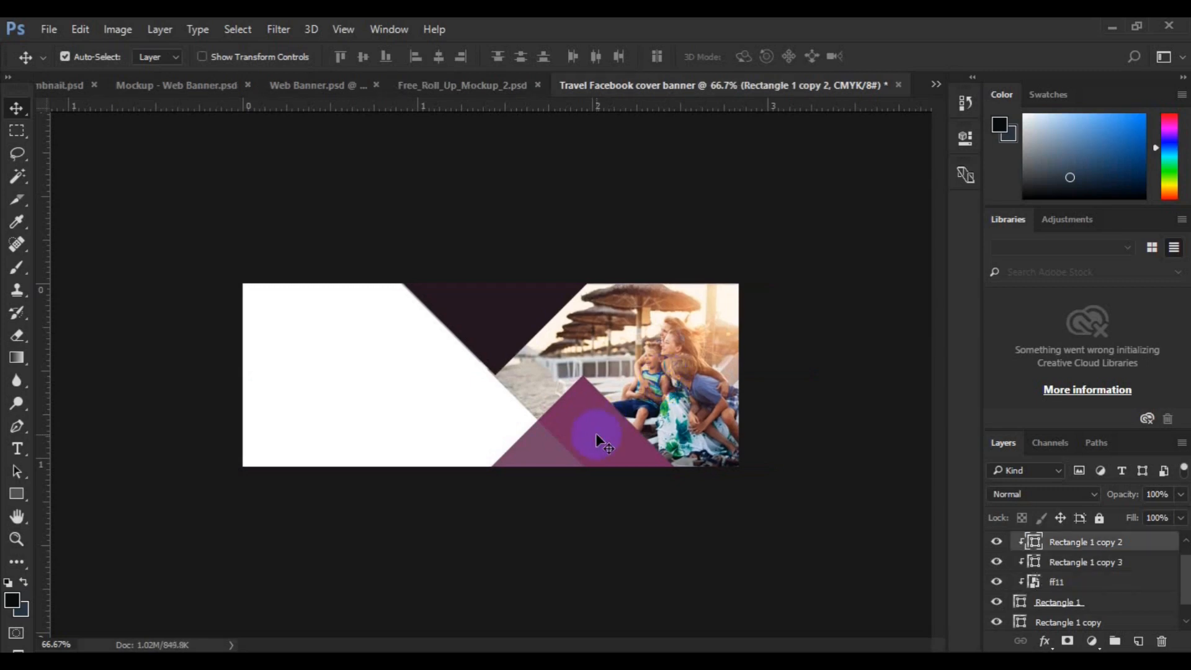
double_click(1034, 544)
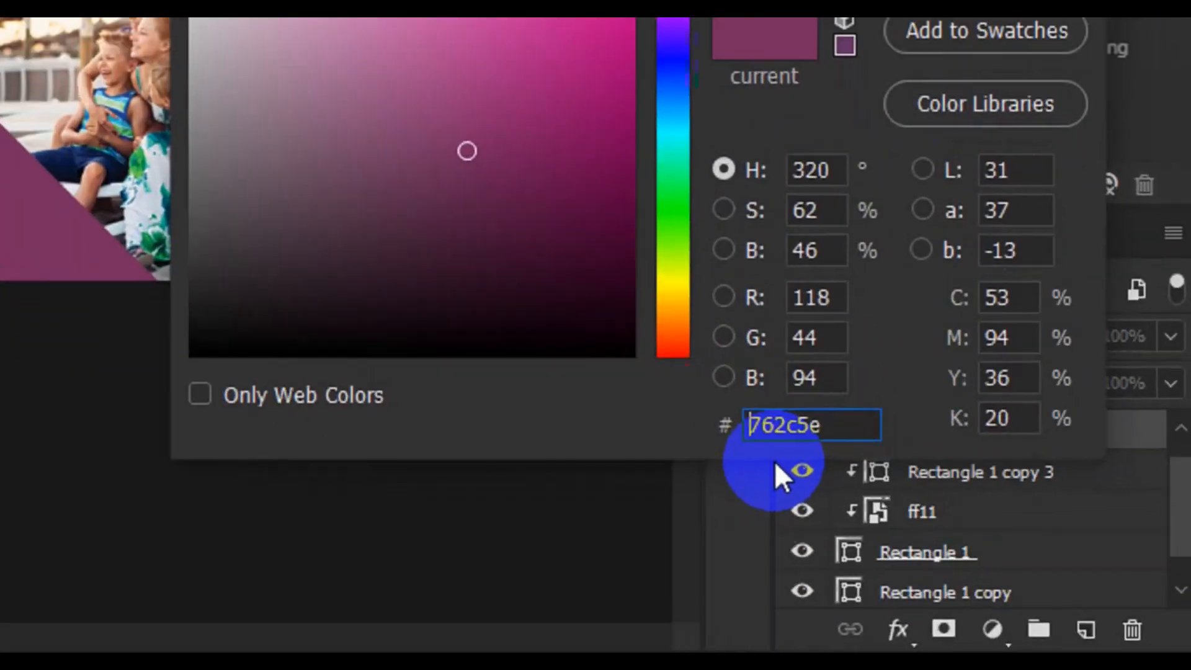
key("ctrl+a")
type("09a9e5")
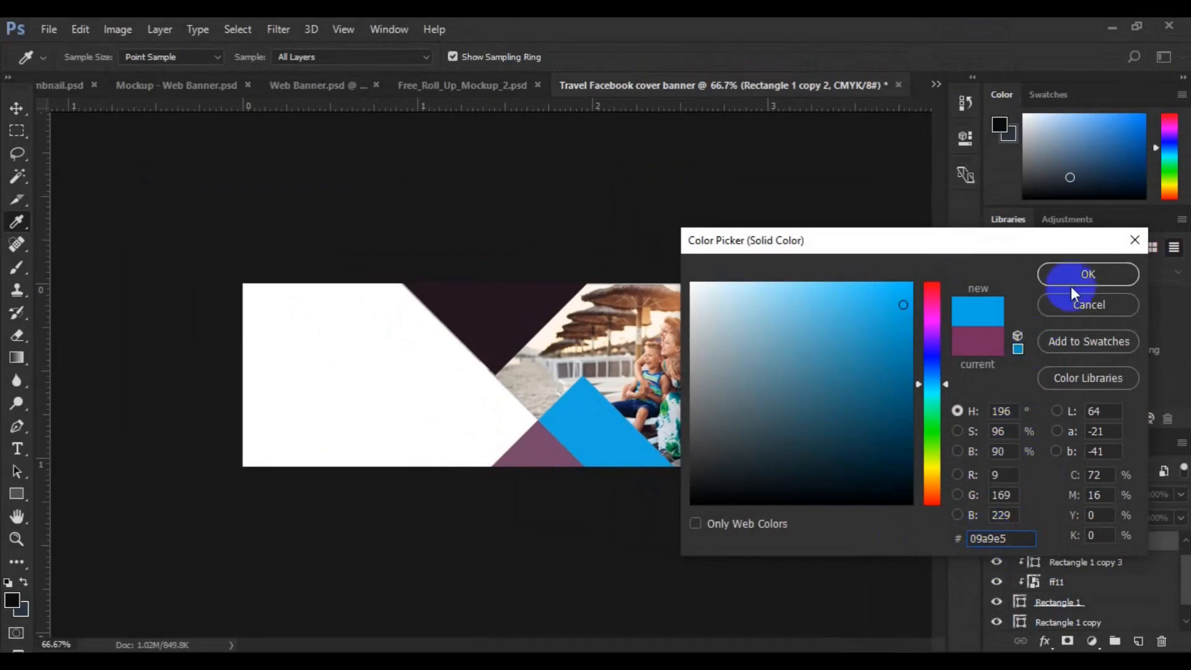
left_click(1080, 278)
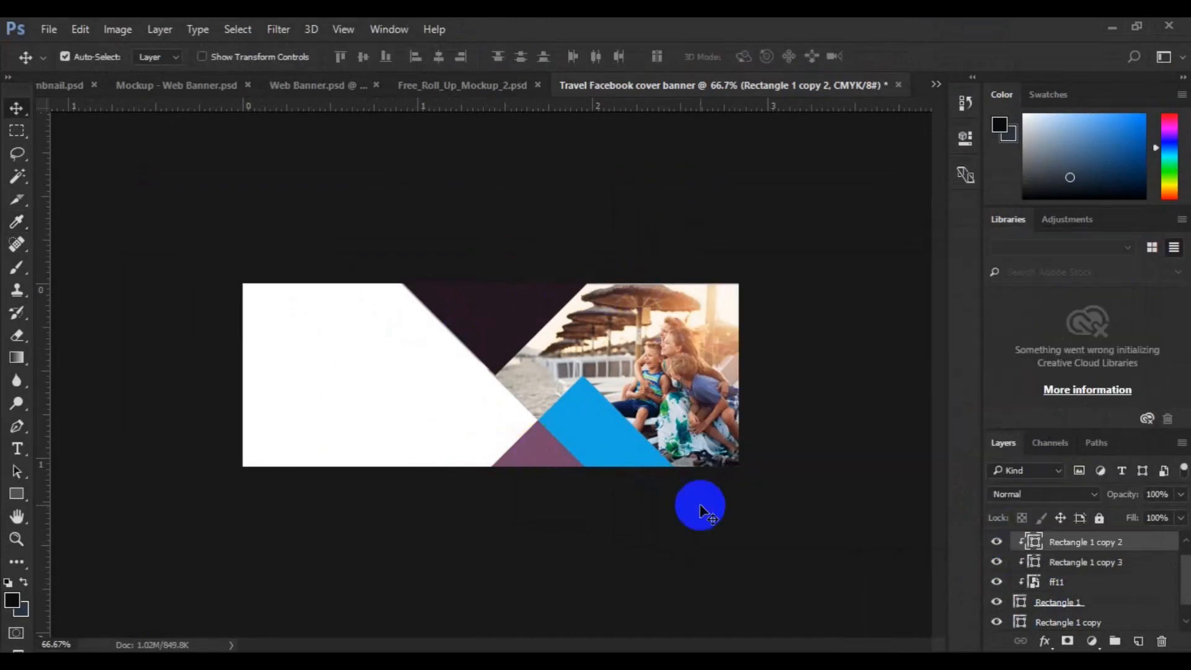
Recolour the Rectangle 1 copy shape behind the photo with the blue fill 09a9e5.
left_click(1067, 621)
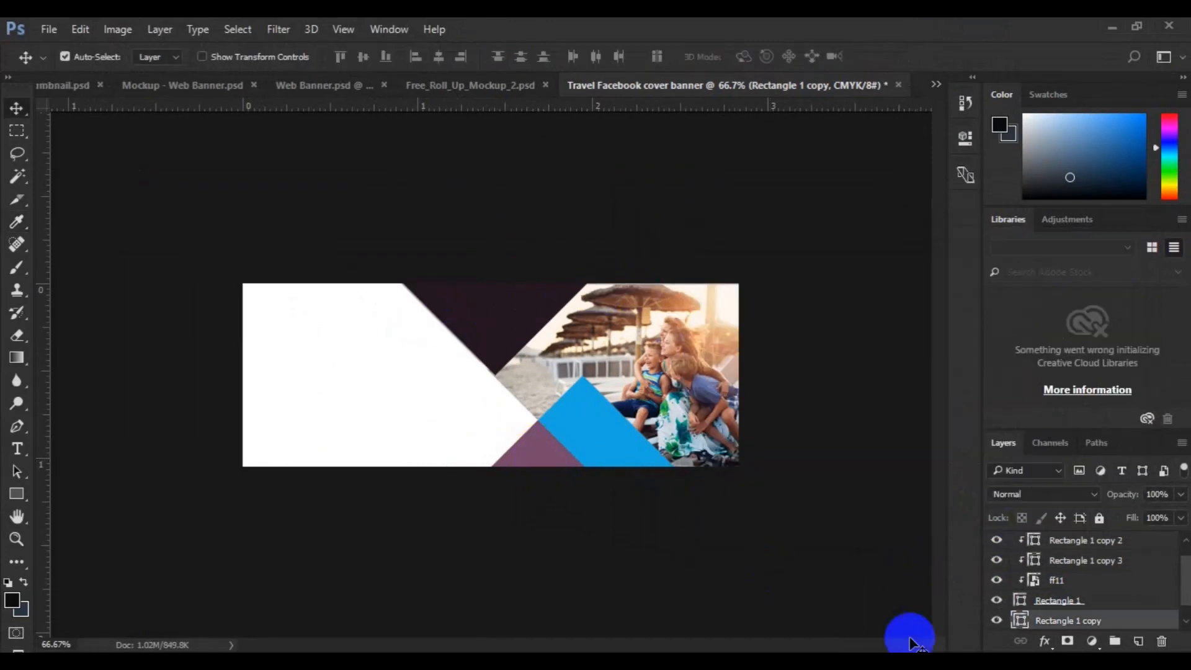
double_click(1021, 620)
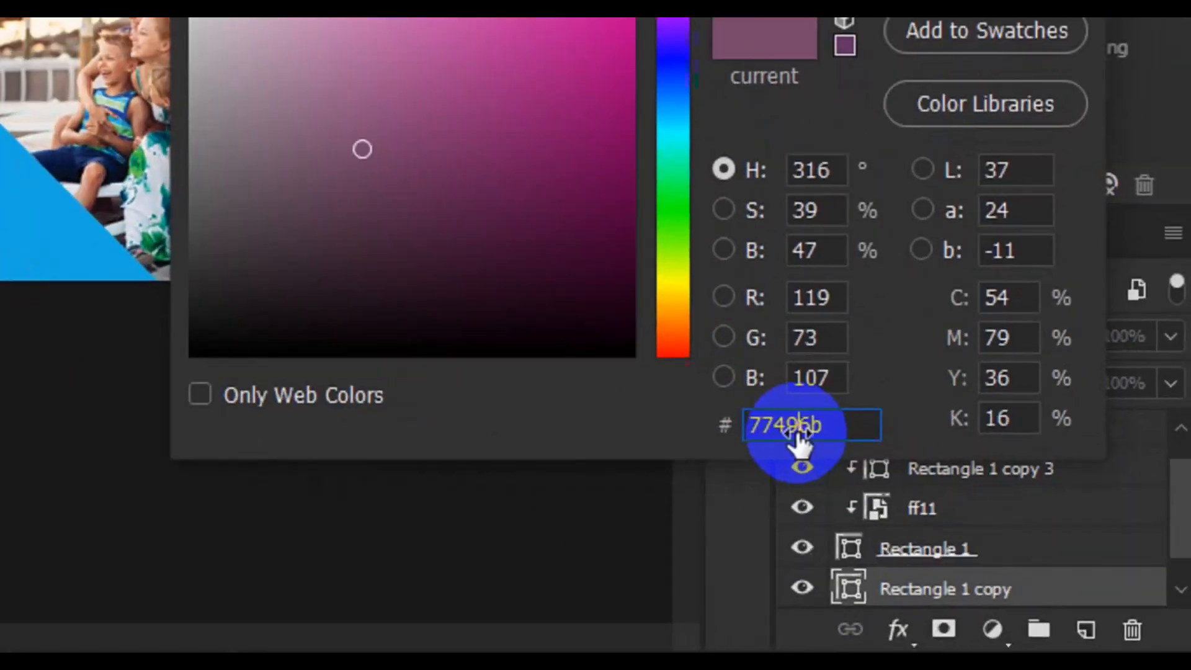
double_click(995, 539)
type("09a9e5")
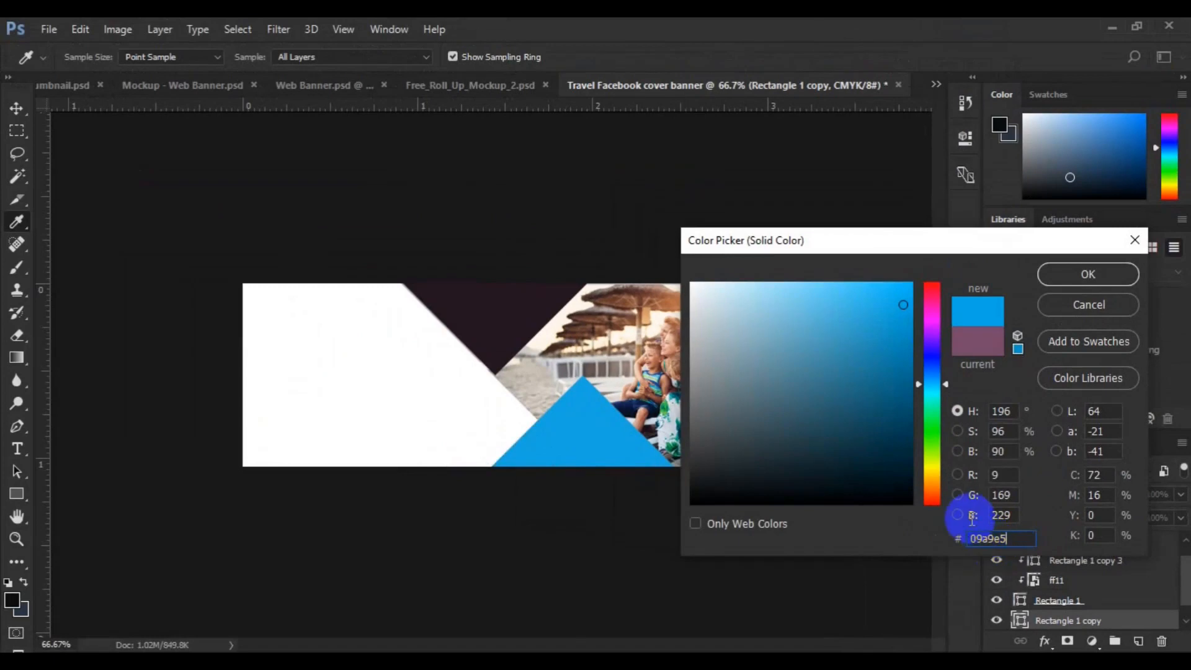
left_click(1068, 274)
key("v")
Set the blending mode of the blue Rectangle 1 copy 2 shape over the photo to Linear Burn.
left_click(615, 441)
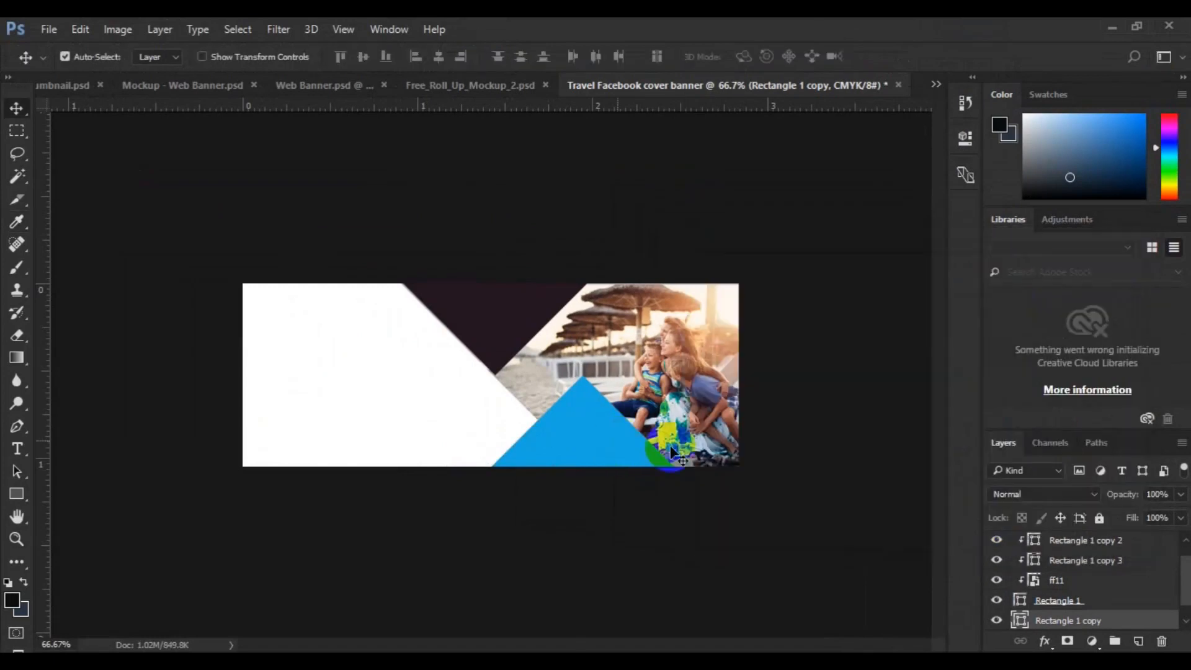
left_click(1091, 494)
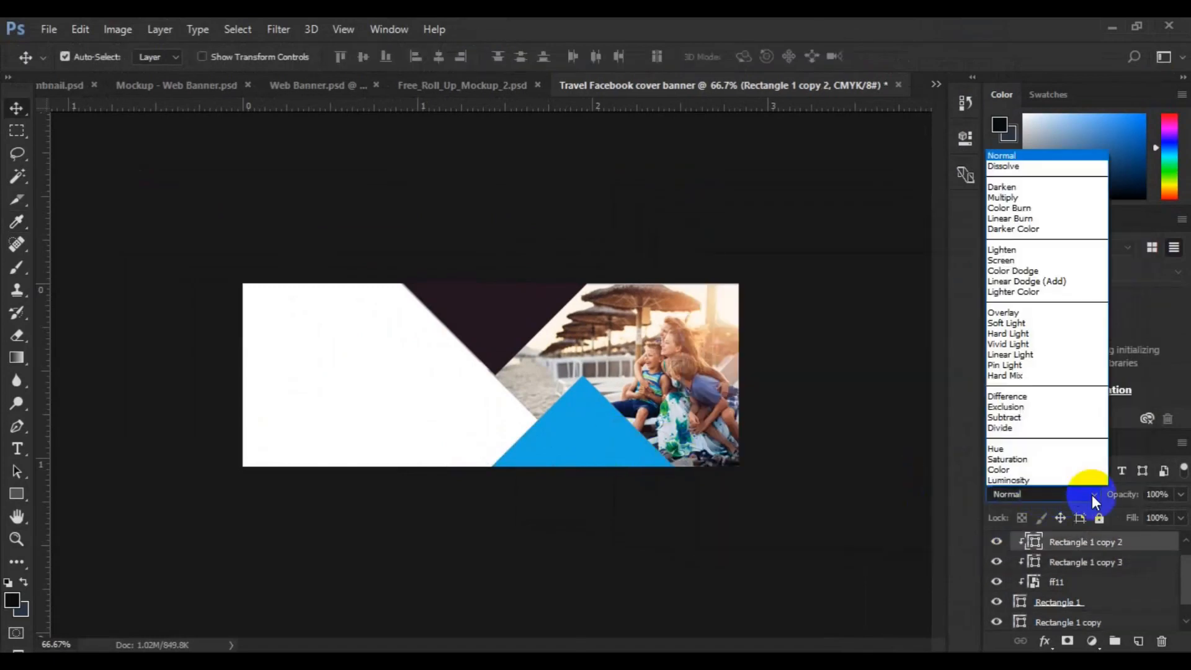
left_click(1022, 198)
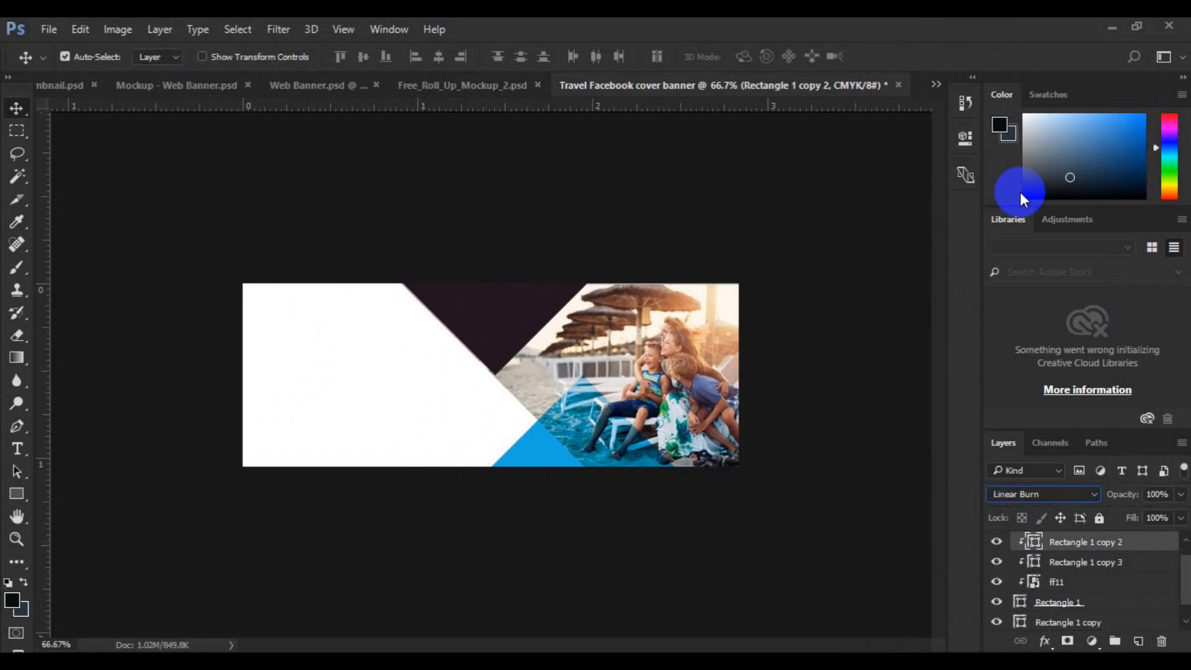
Change the fill of the dark upper triangle, Rectangle 1 copy 3, to orange e7a312.
left_click(500, 287)
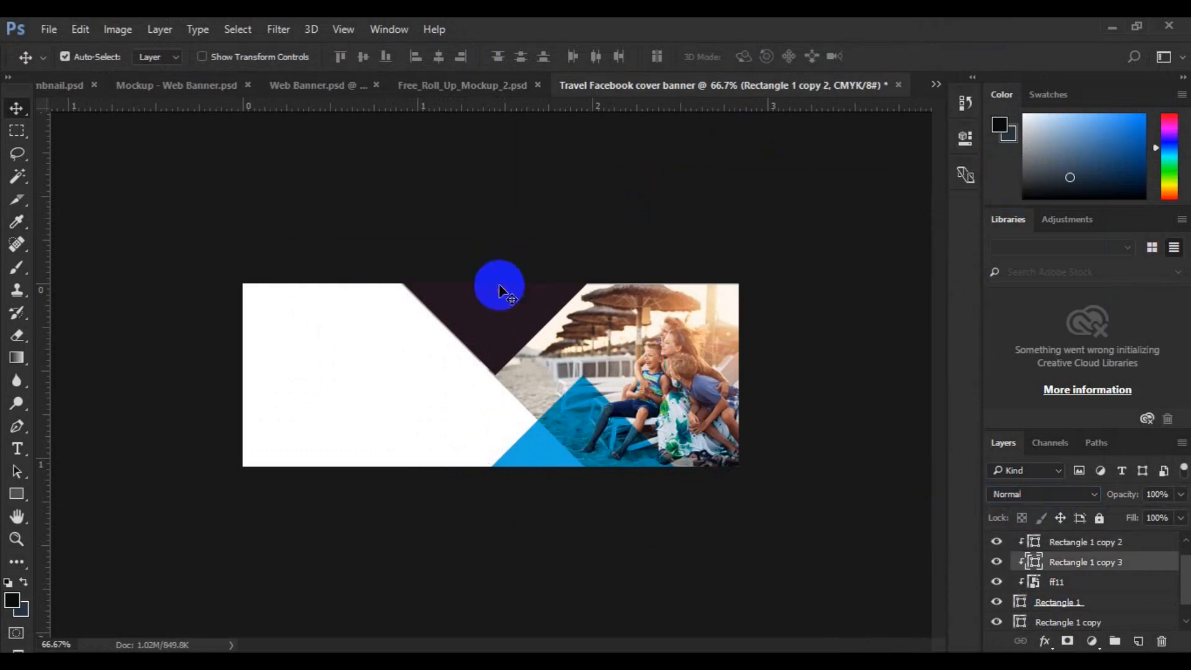
double_click(1032, 563)
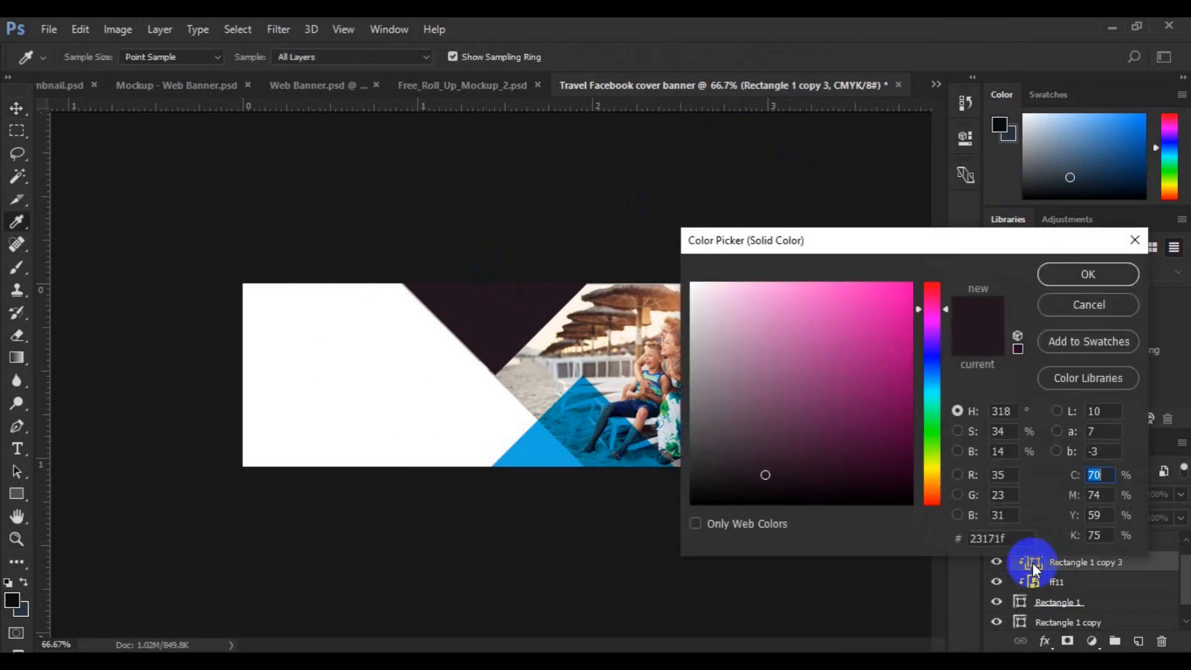
left_click(935, 480)
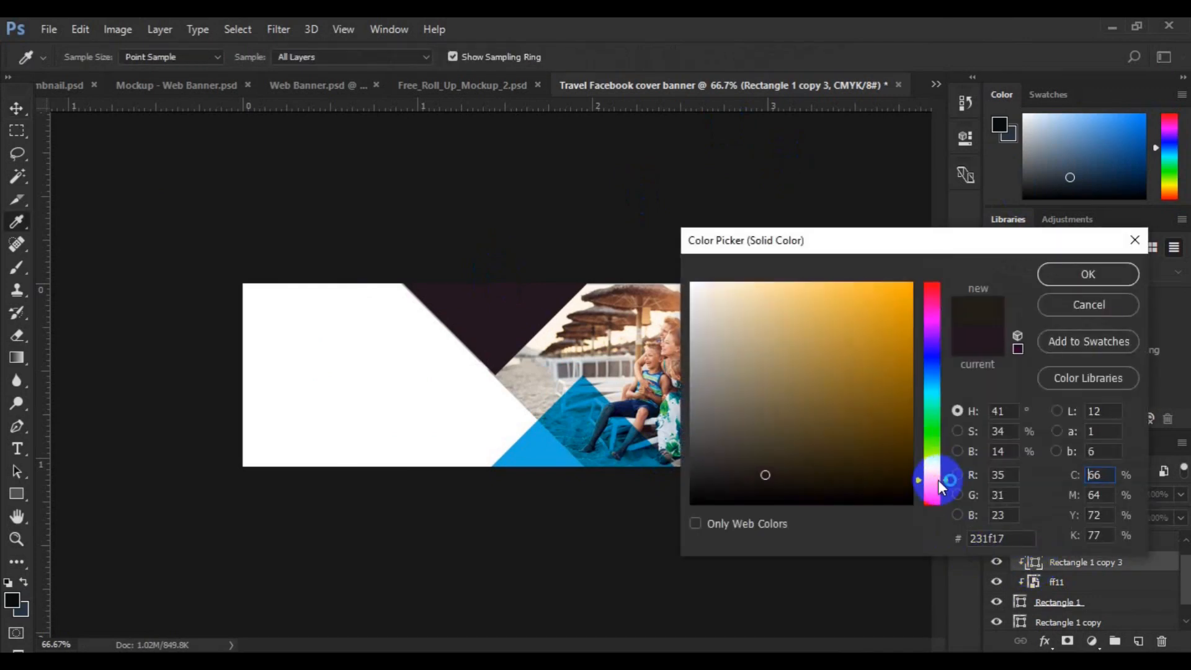
left_click(895, 303)
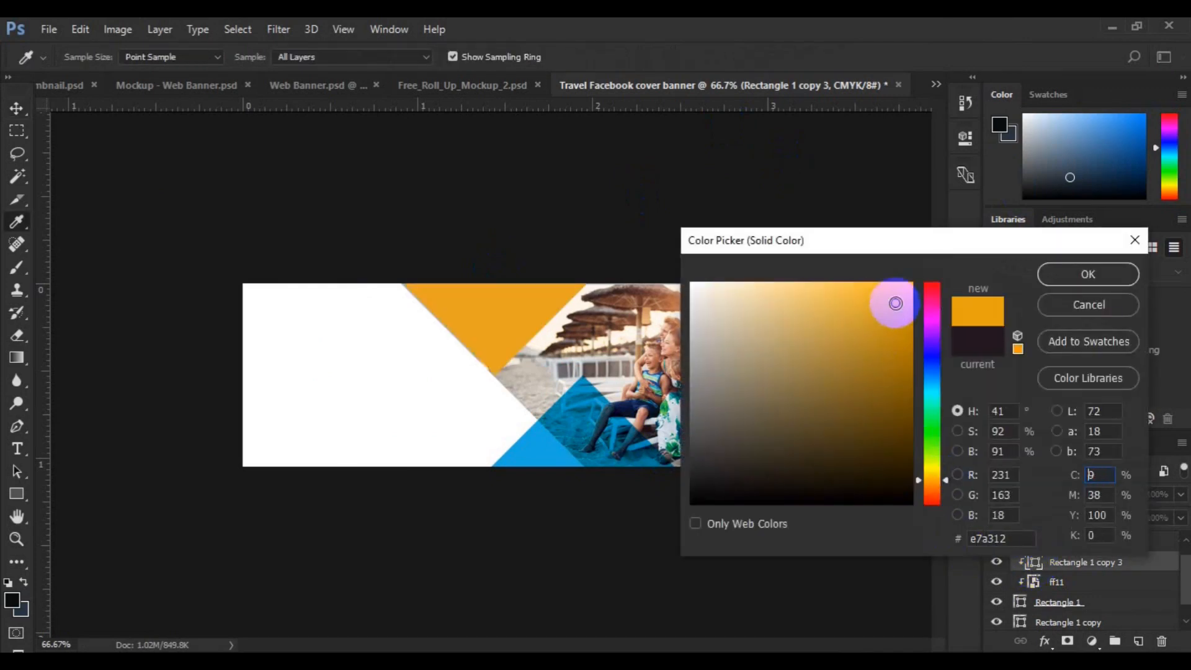
left_click(1058, 273)
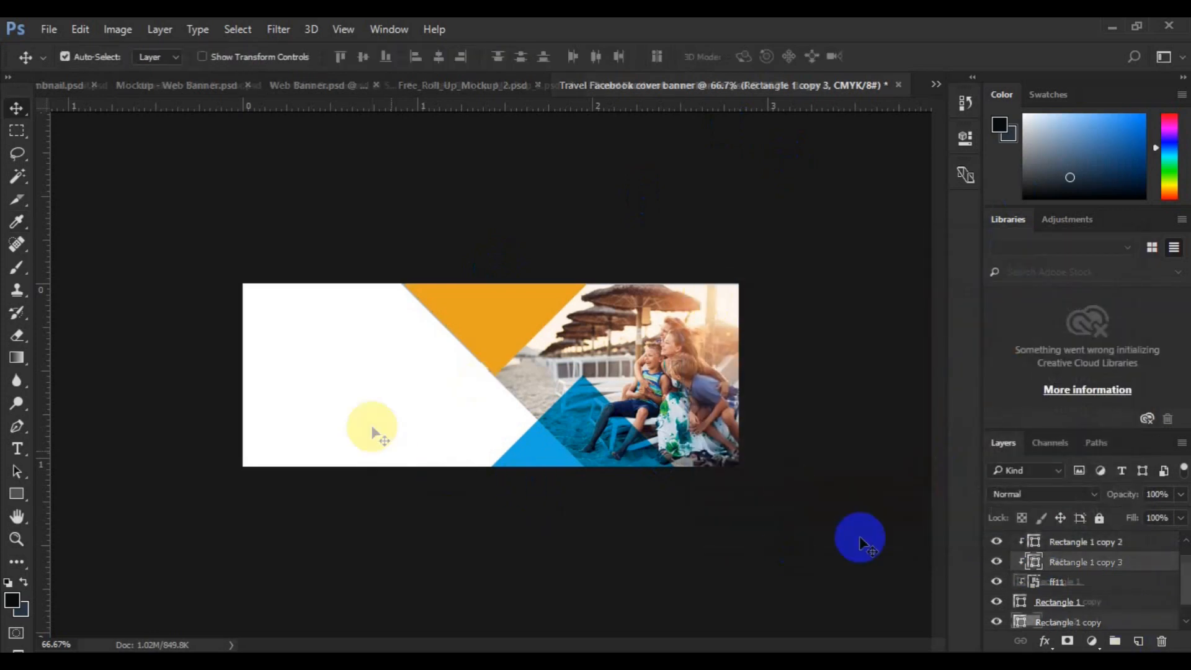
Add a three-line Roboto headline, EXPLORE / YOUR WORLD / 30% OFF, on the white area in blue sampled from the lower triangle.
left_click(1185, 620)
key("t")
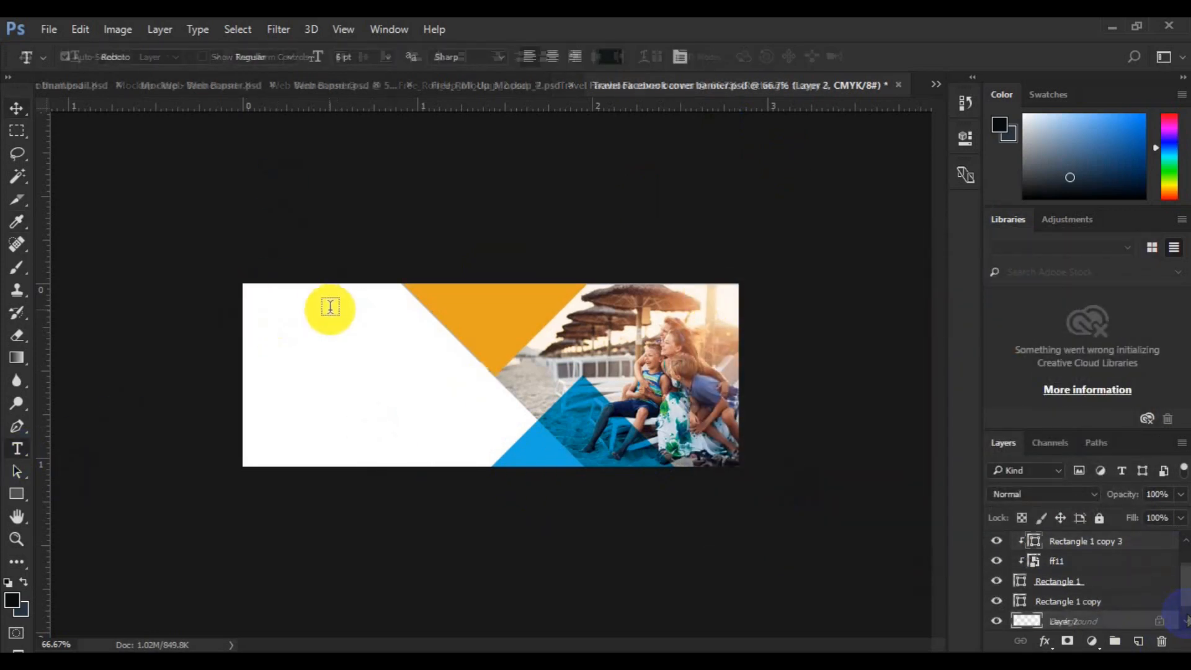
left_click(609, 56)
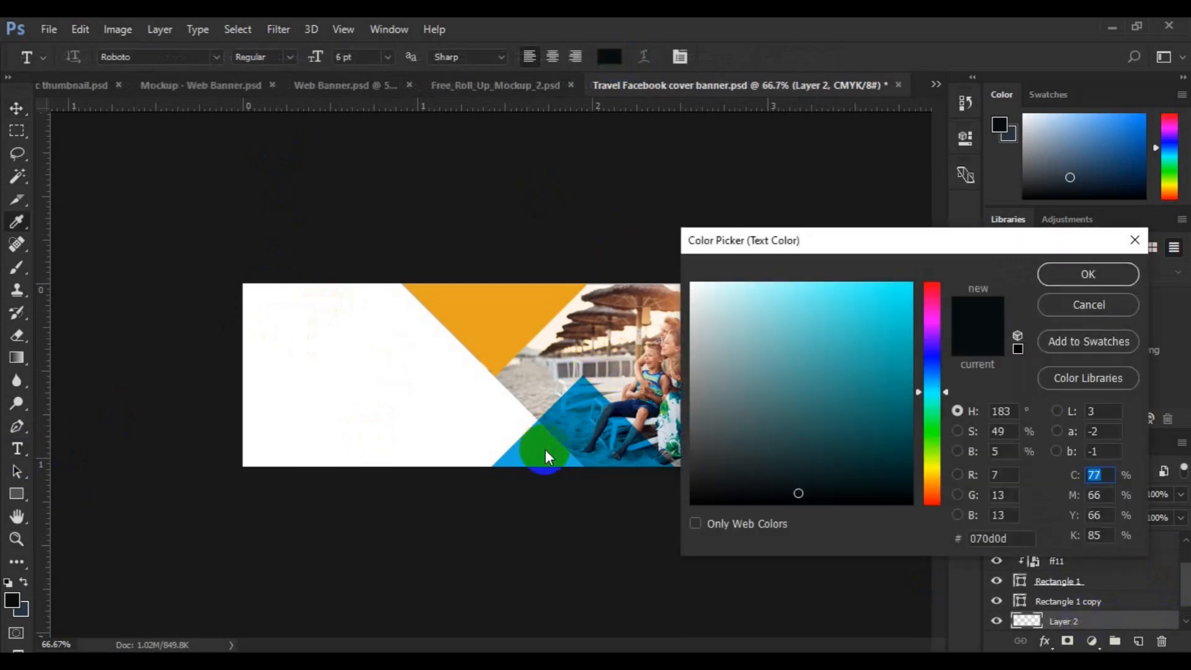
left_click(548, 457)
left_click(1080, 274)
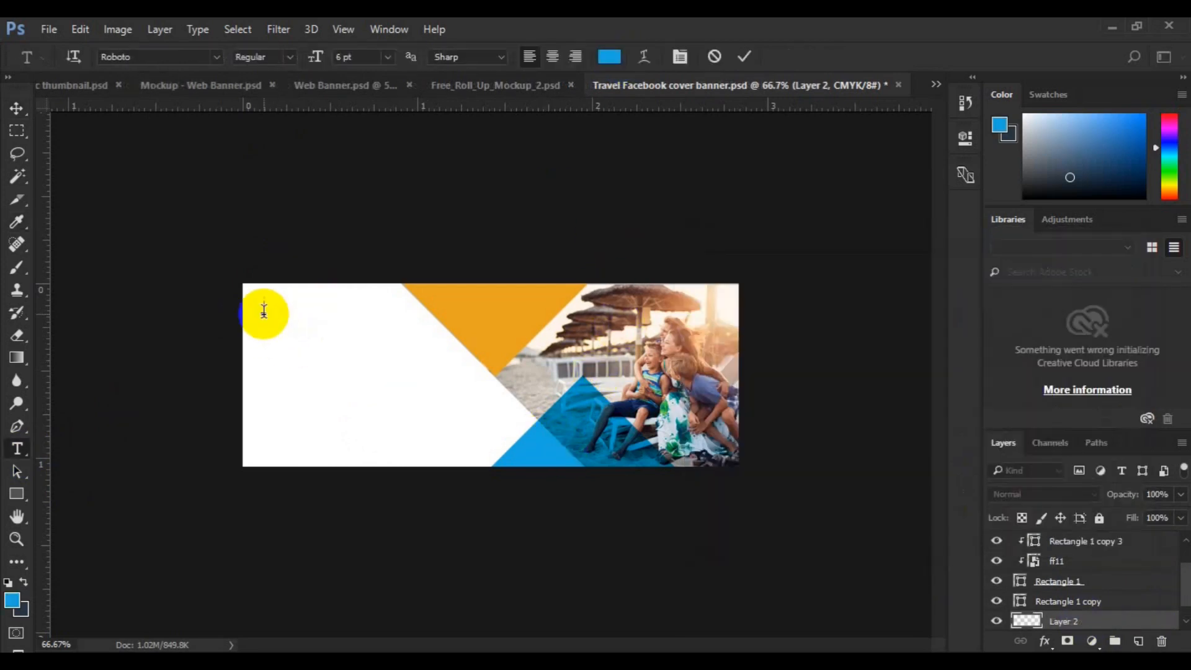
type("Th")
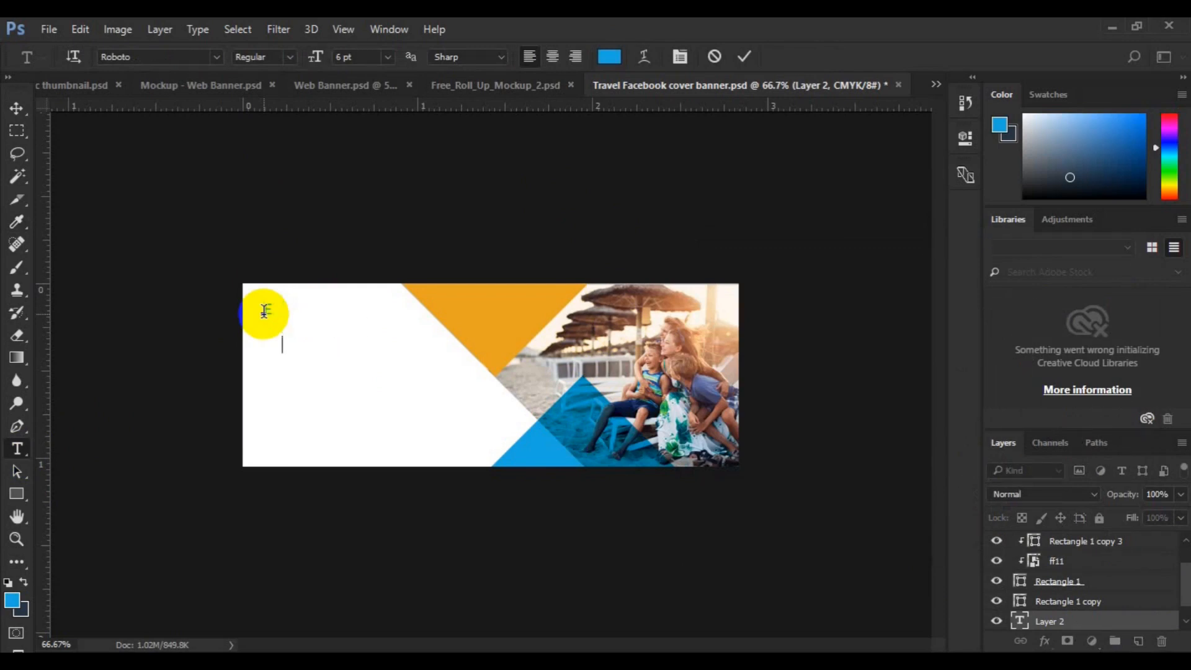
left_click(265, 310)
type("EXPLORE YOUR WORLD 30% OFF")
Set the font size of the whole three-line headline to 8 pt.
key("ctrl+a")
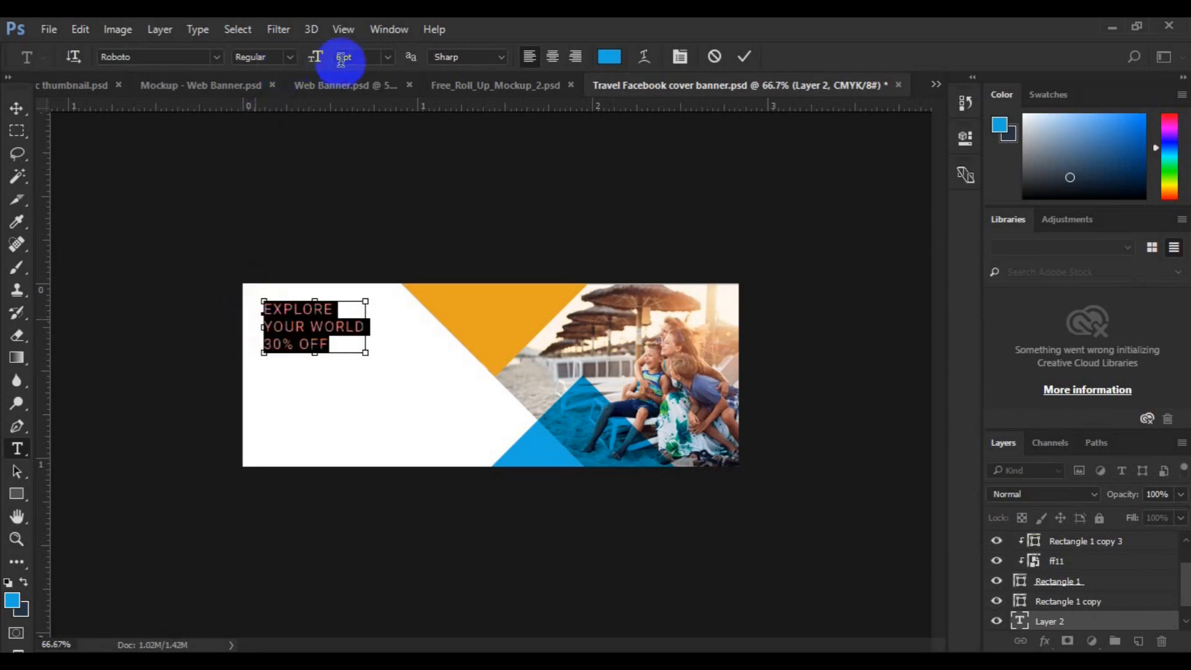
left_click(387, 57)
left_click(390, 123)
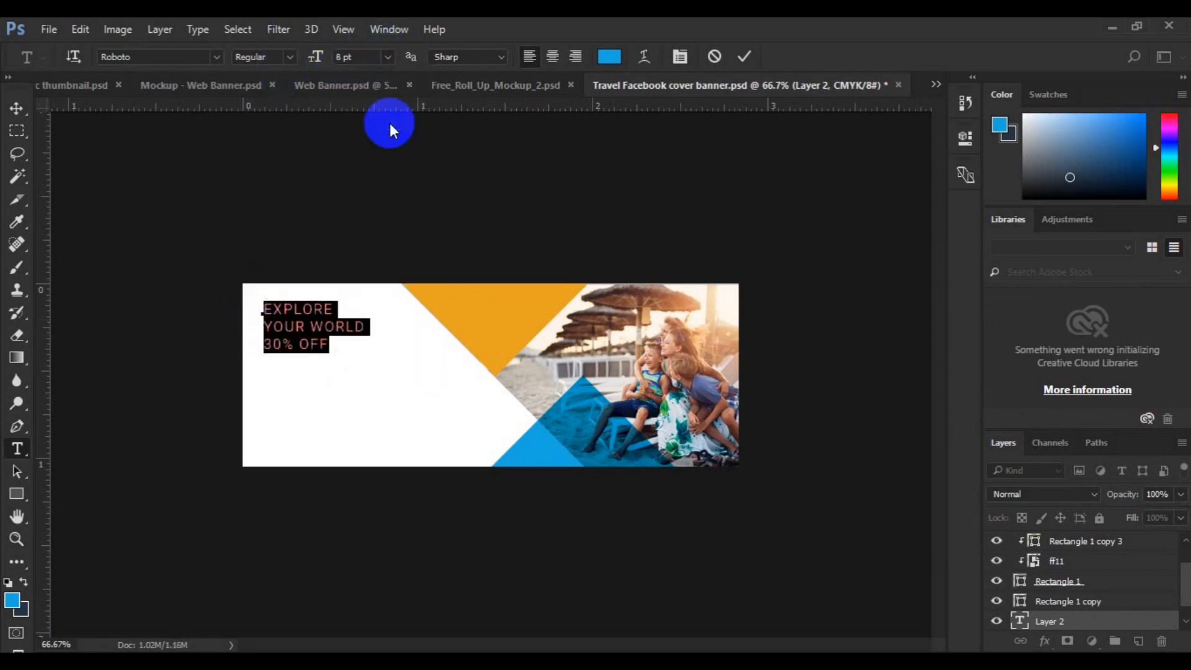
Change the font style of the YOUR WORLD line to Bold.
left_click(267, 325)
triple_click(267, 326)
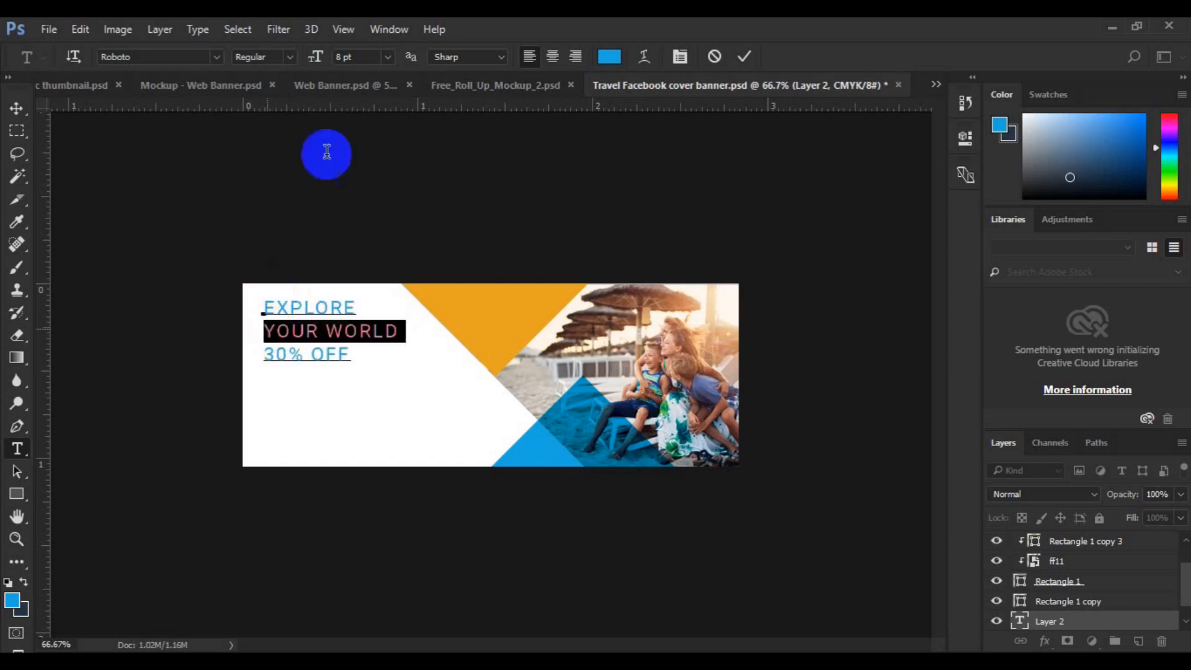
left_click(282, 56)
left_click(290, 177)
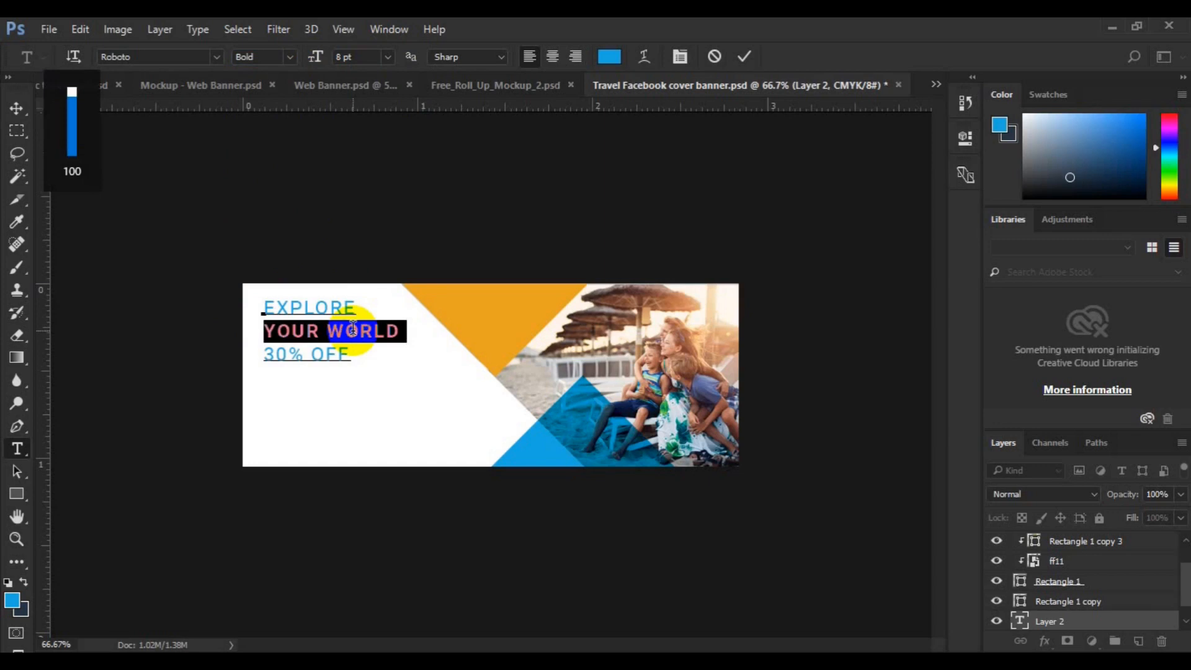
Colour the word WORLD and the 30% OFF line orange e7a423, sampled from the upper triangle.
left_click(330, 333)
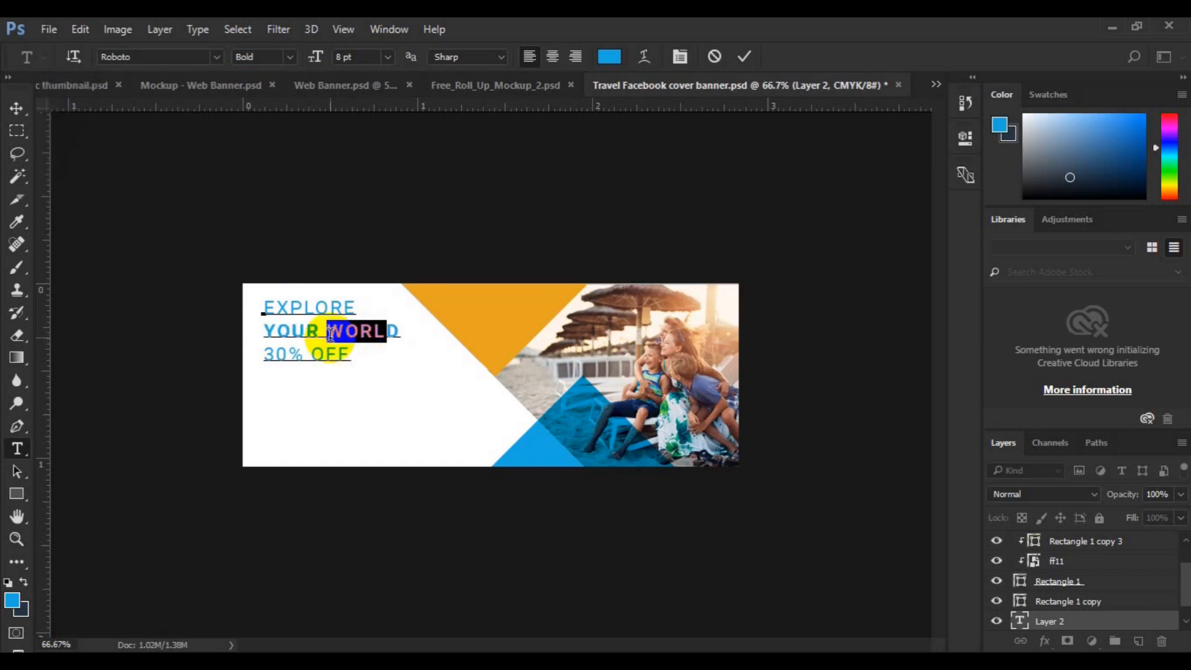
left_click_drag(330, 333, 351, 357)
left_click(610, 56)
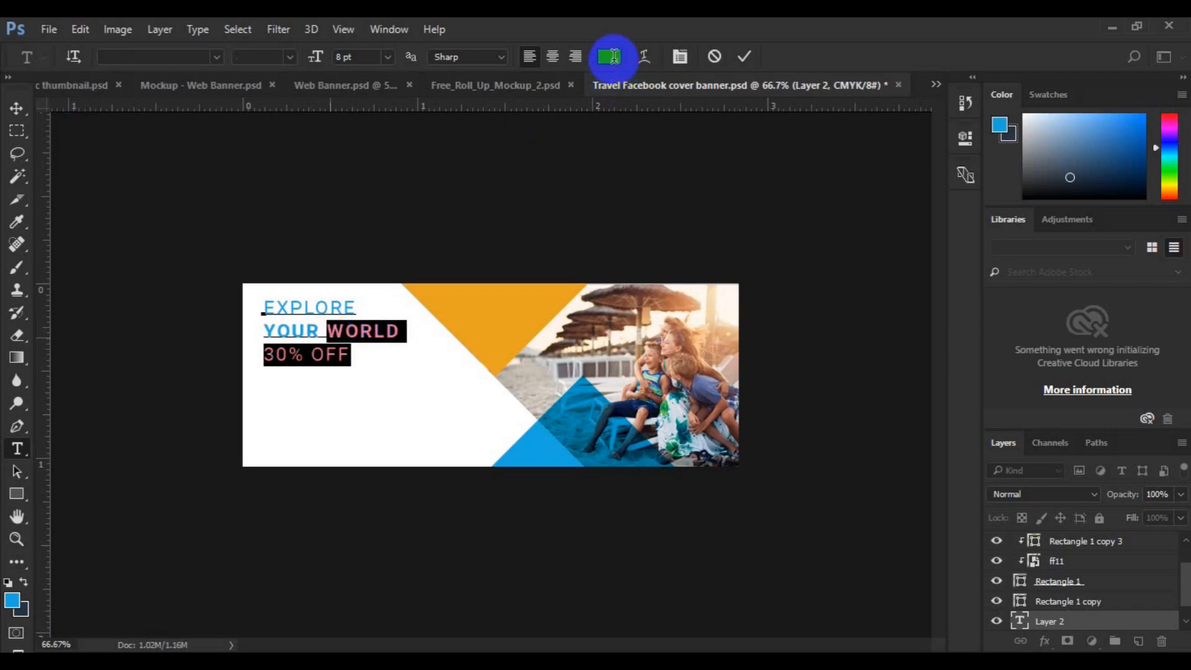
left_click(496, 321)
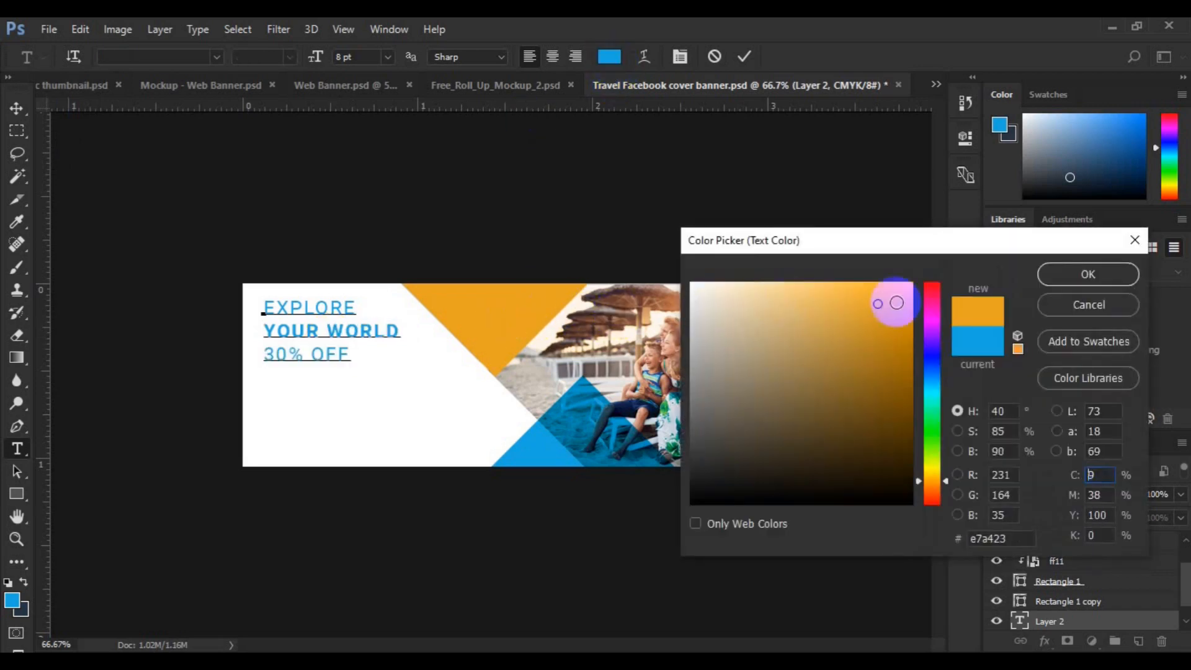
left_click(1067, 274)
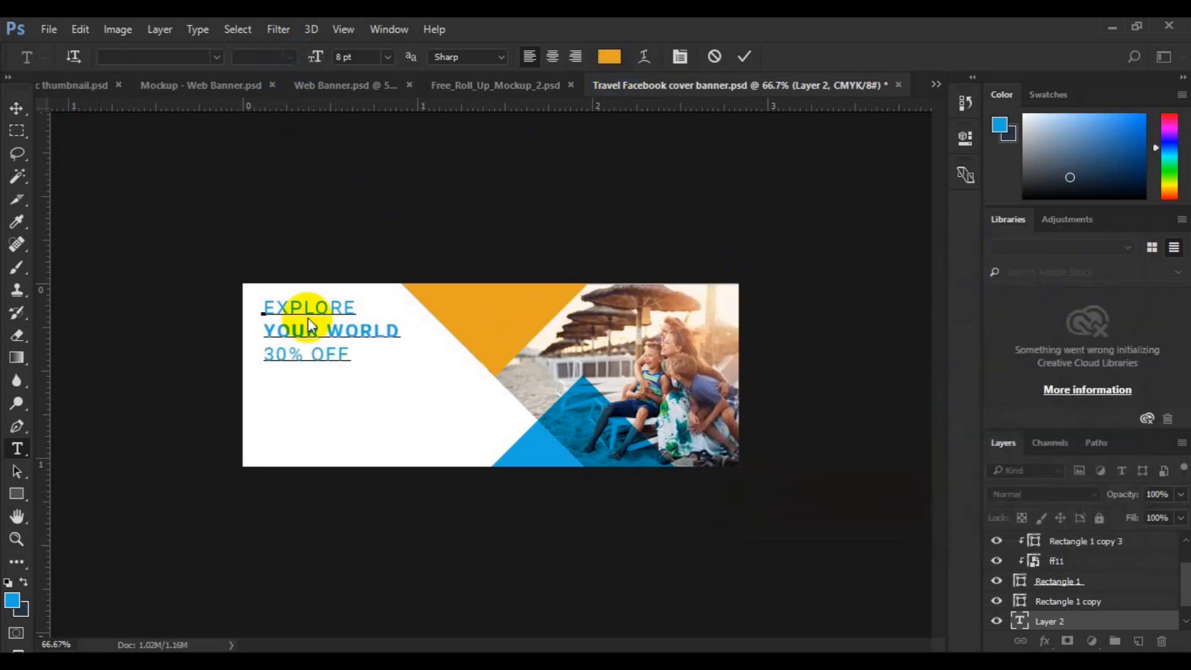
Enlarge the YOUR WORLD and 30% OFF lines to 9 pt and shift the headline slightly left.
triple_click(266, 338)
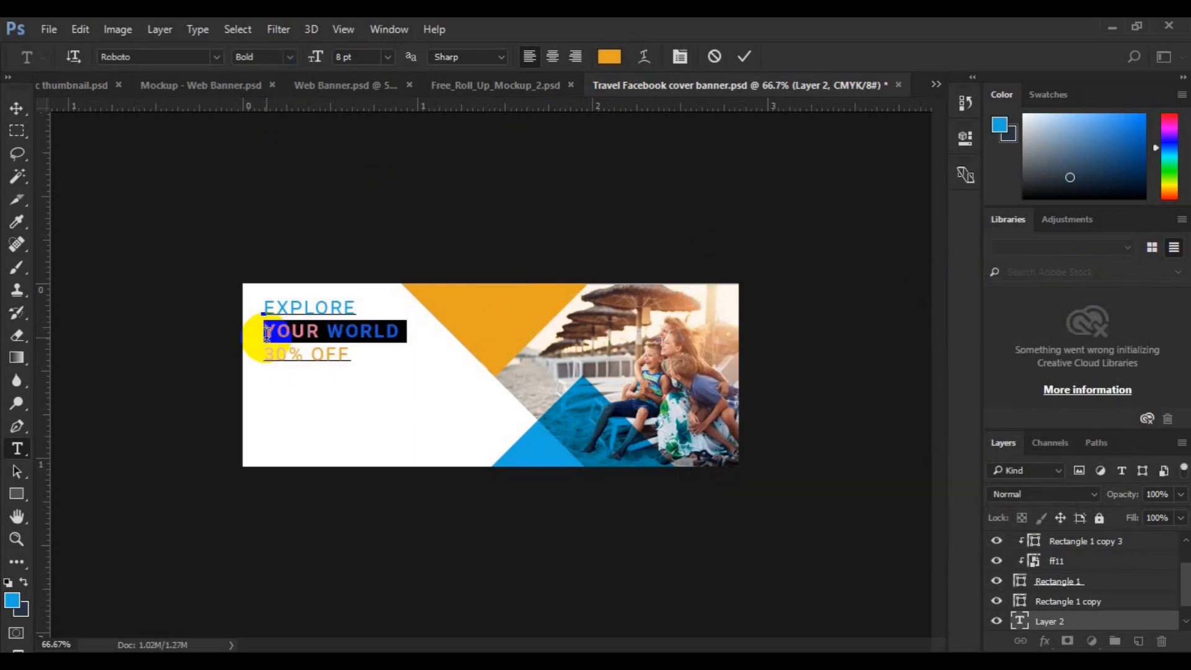
key("shift+Down")
left_click(391, 60)
left_click(382, 152)
left_click(387, 56)
left_click(375, 140)
left_click(17, 108)
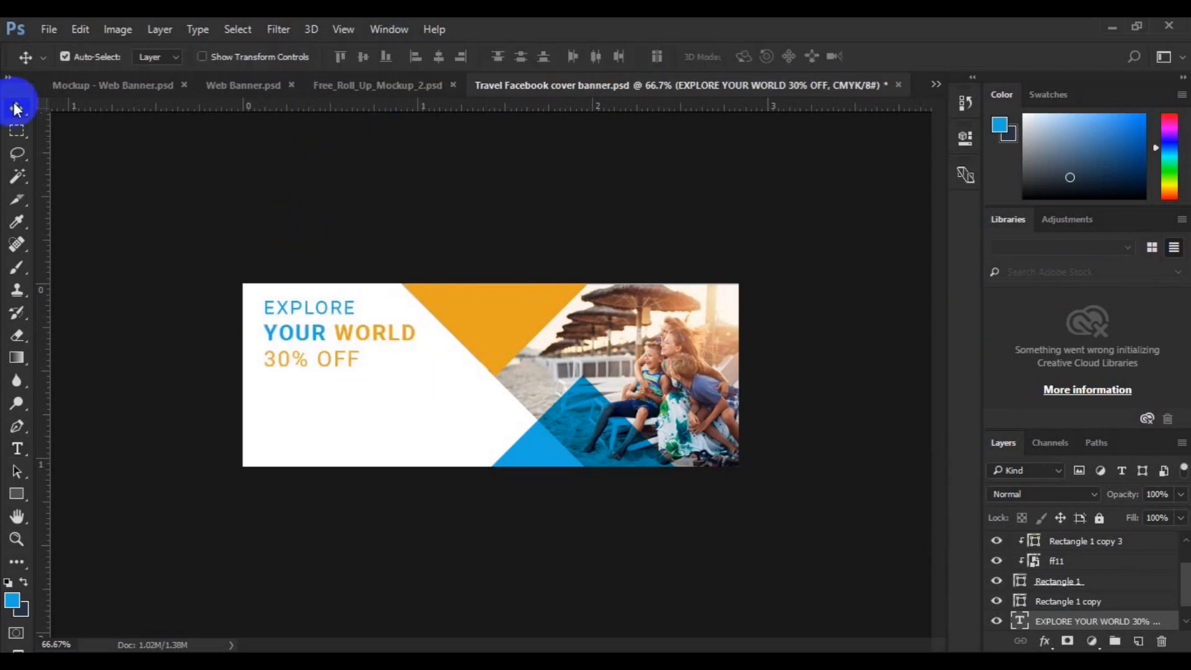
left_click_drag(288, 334, 283, 334)
Add the blue text ON BOOKING EVERY WEEK on a new layer beneath the headline and reduce it to 3 pt.
left_click(1132, 642)
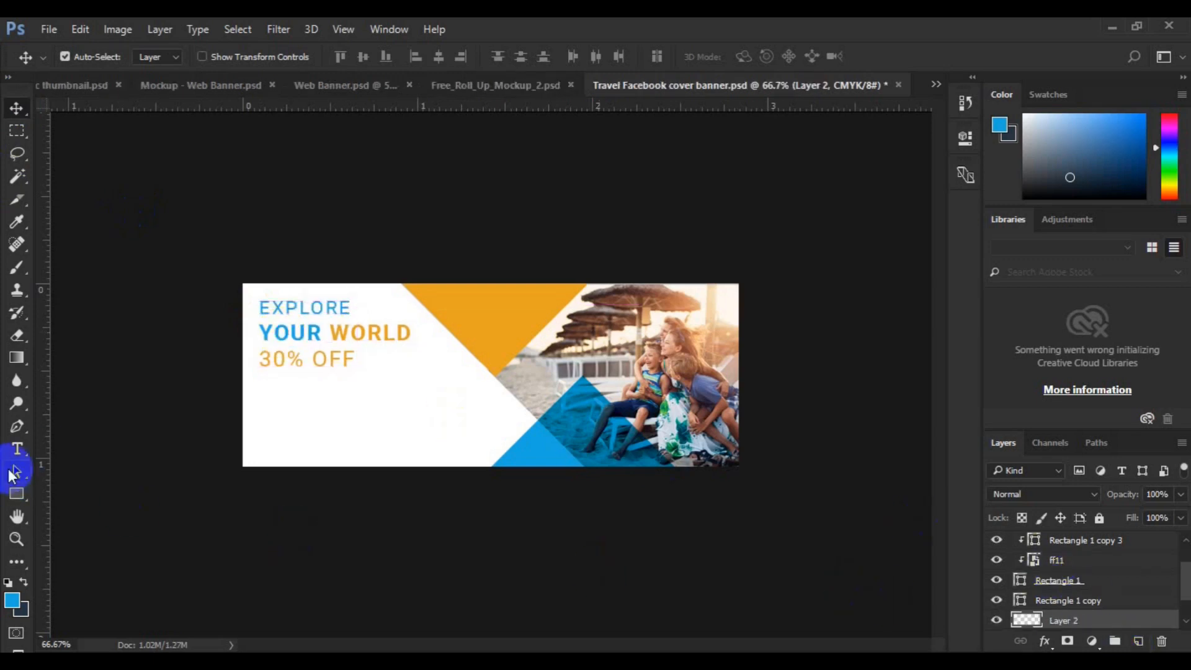
key("t")
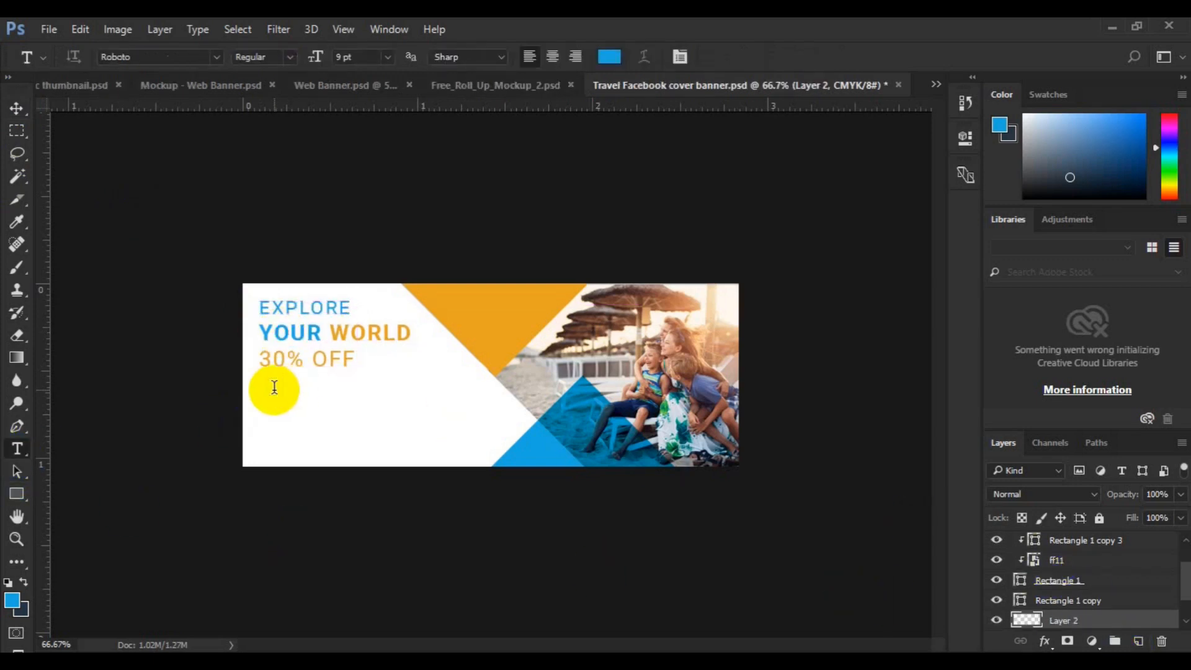
type("rwe")
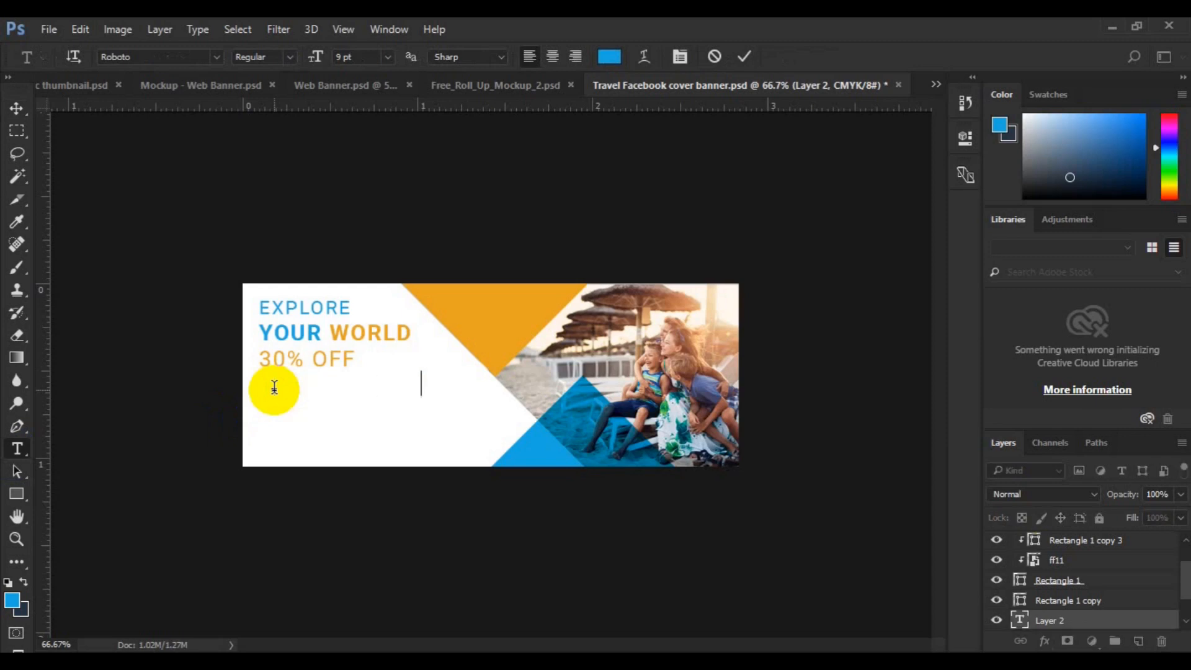
key("ctrl+a")
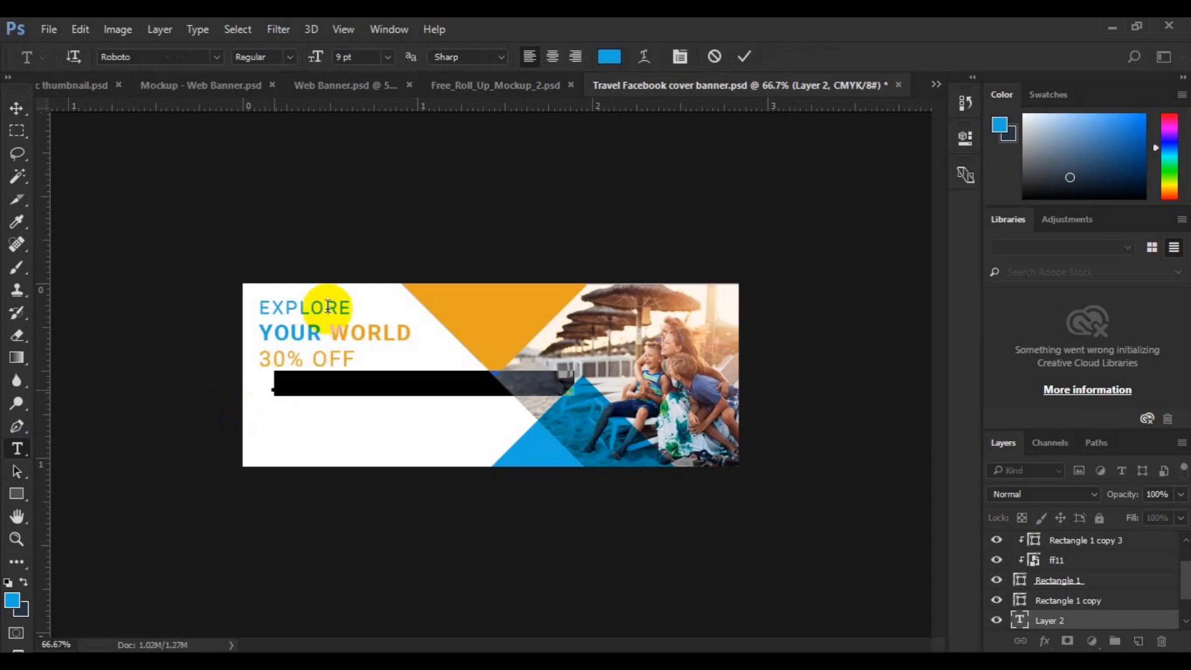
left_click(390, 58)
left_click(381, 101)
left_click_drag(315, 60, 315, 63)
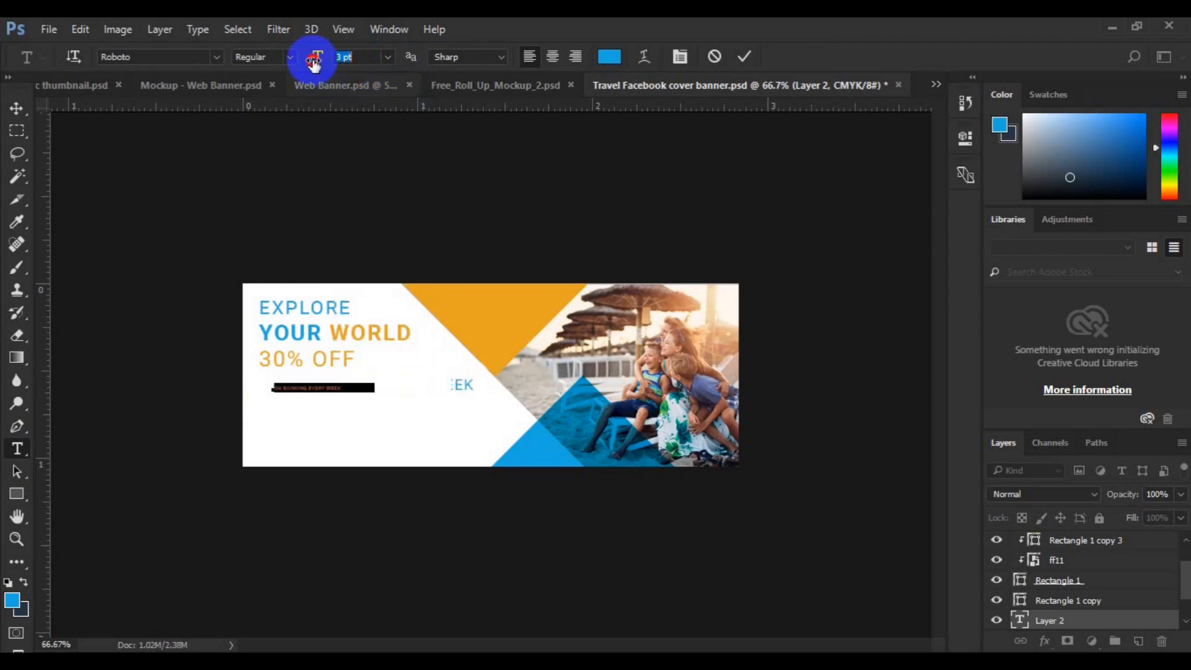
Move the ON BOOKING EVERY WEEK line up and left so it sits directly under 30% OFF.
left_click(17, 110)
left_click(793, 546)
key("ctrl+t")
left_click_drag(343, 389, 314, 376)
key("Return")
Align the left edges of the headline and the booking line, and group the two text layers.
left_click(1185, 624)
left_click(1063, 621, "shift")
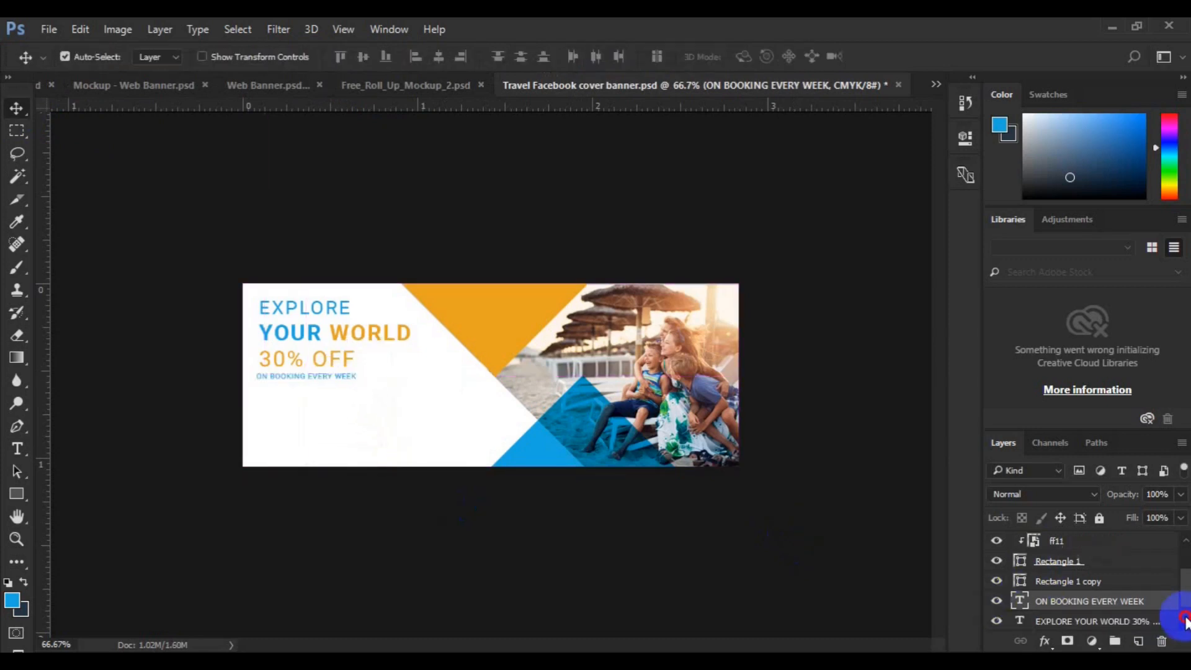
left_click(415, 58)
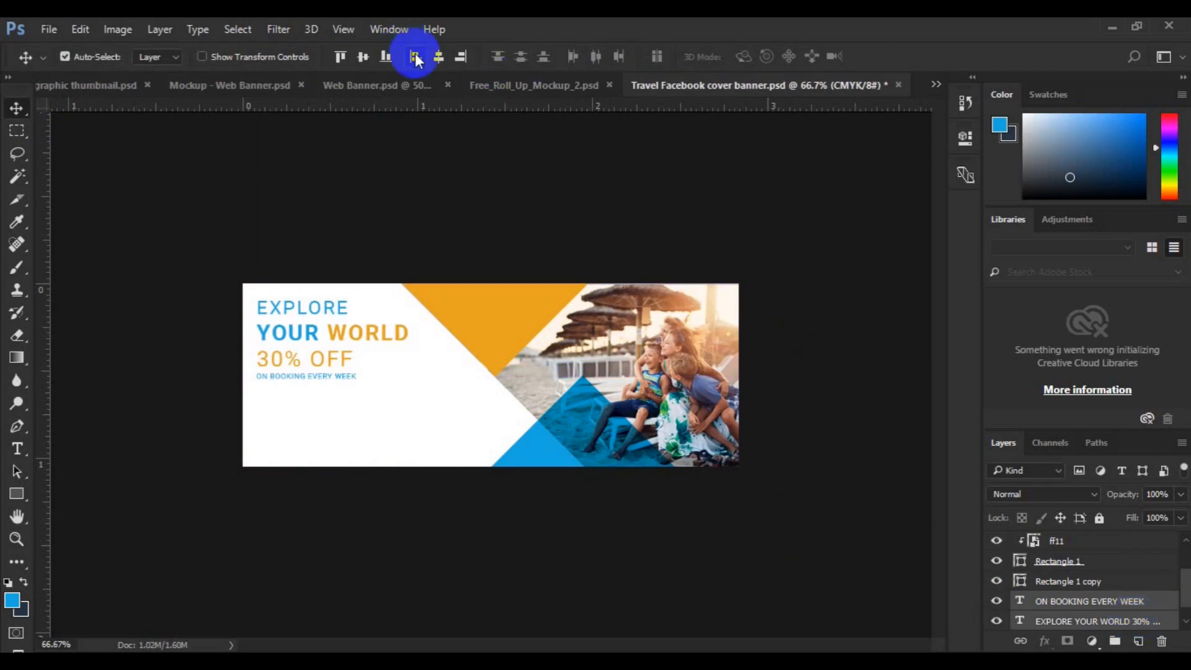
key("ctrl+g")
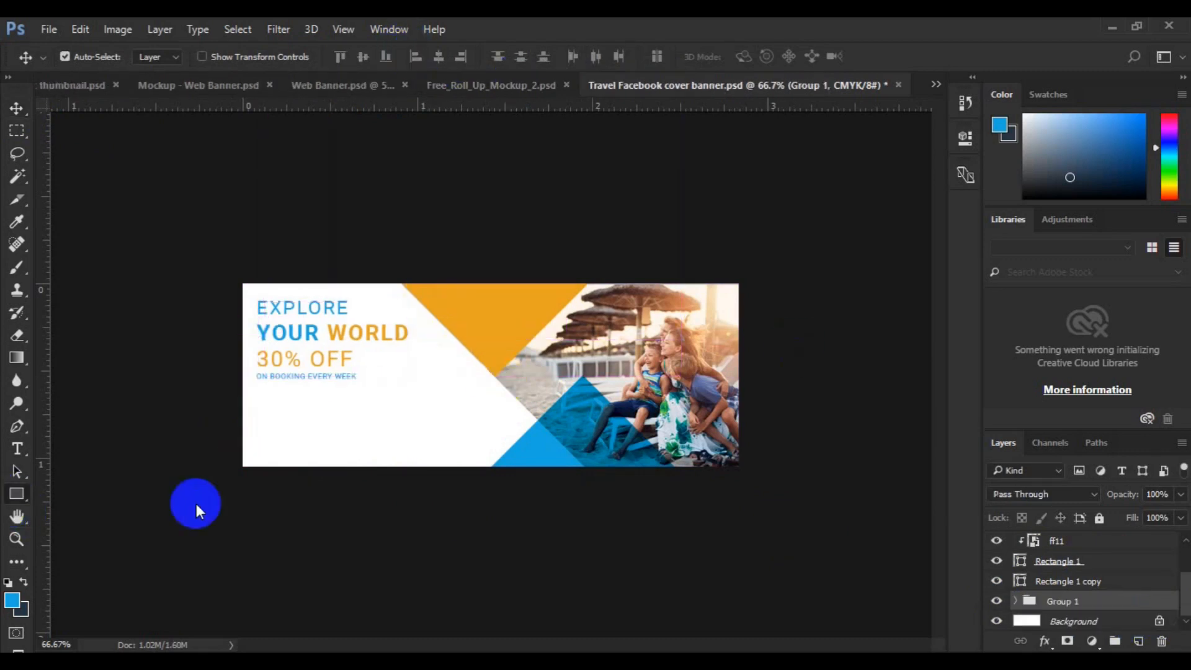
Draw a rectangle about 169 x 42 px below the booking line as a button.
key("u")
left_click_drag(260, 398, 356, 422)
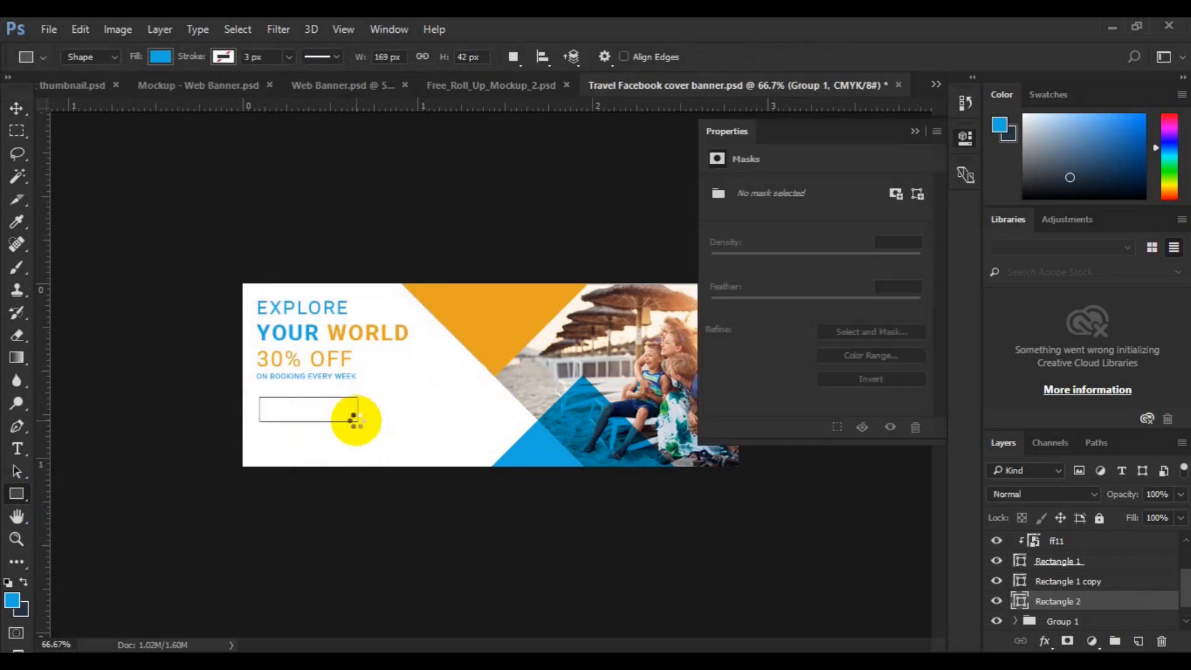
left_click(914, 131)
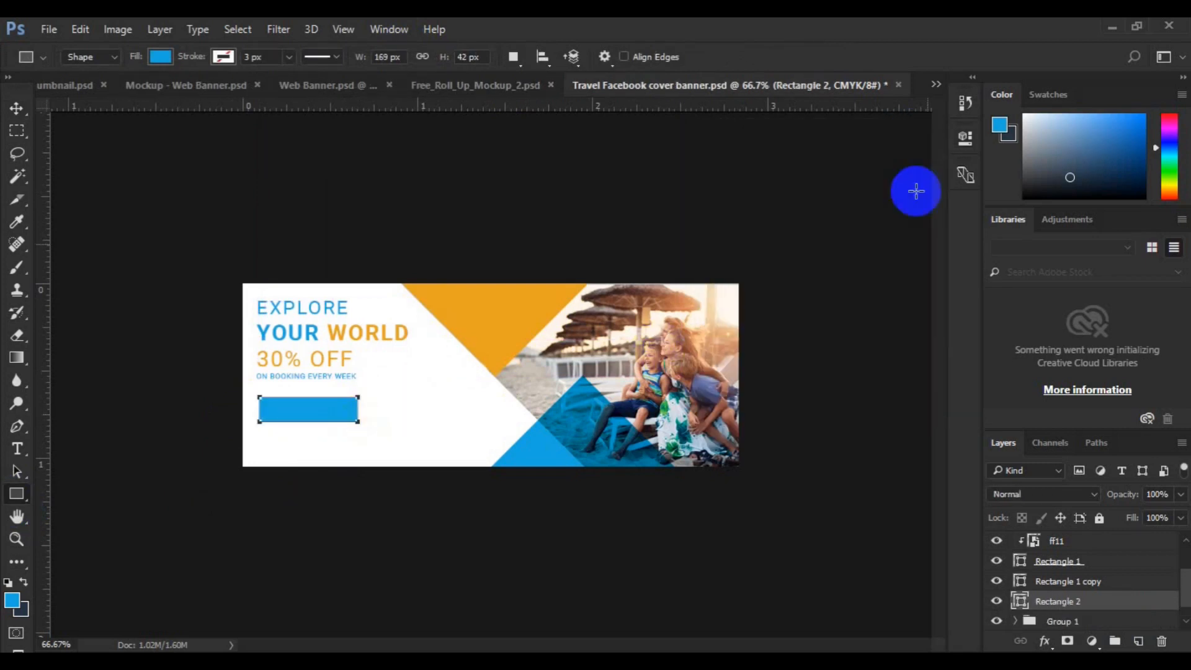
Change the button rectangle's fill to the orange sampled from the upper triangle.
double_click(1021, 601)
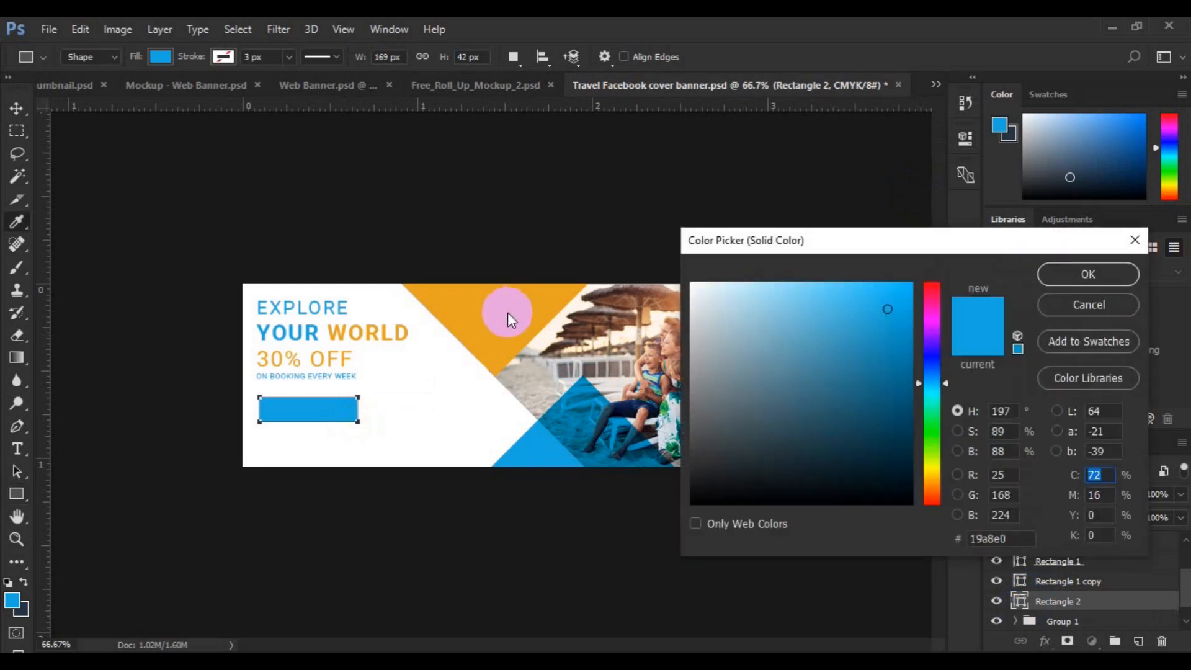
left_click(508, 311)
left_click(553, 295)
key("Return")
Align the orange button's left edge with the text group.
left_click(16, 108)
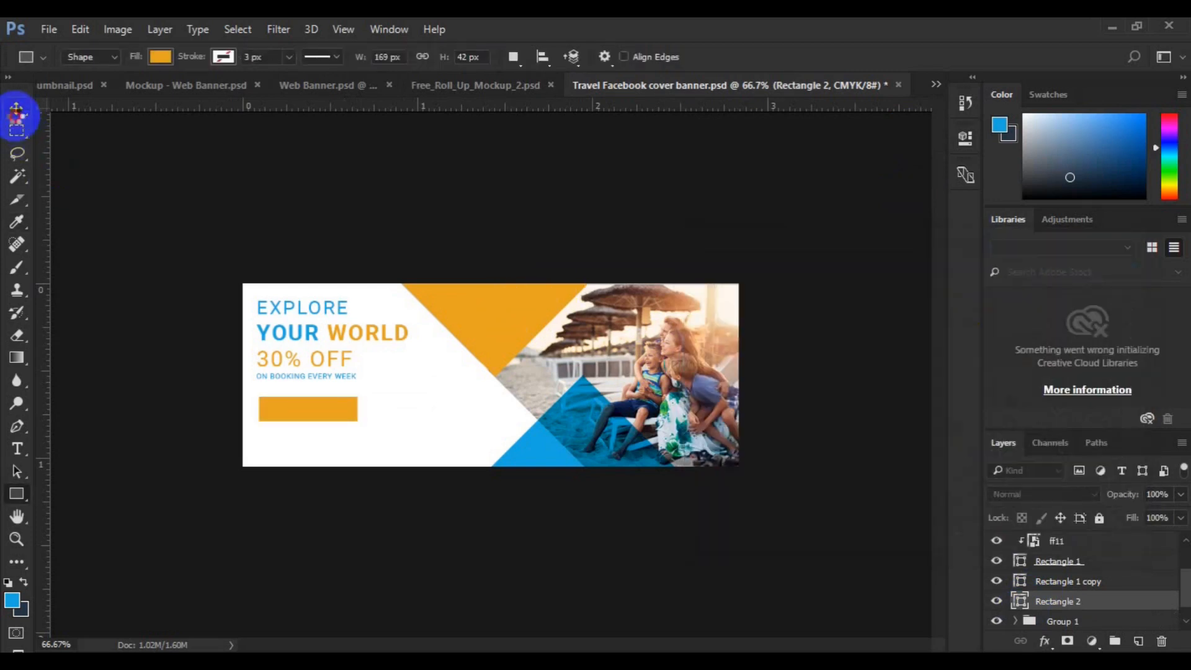
left_click(806, 529)
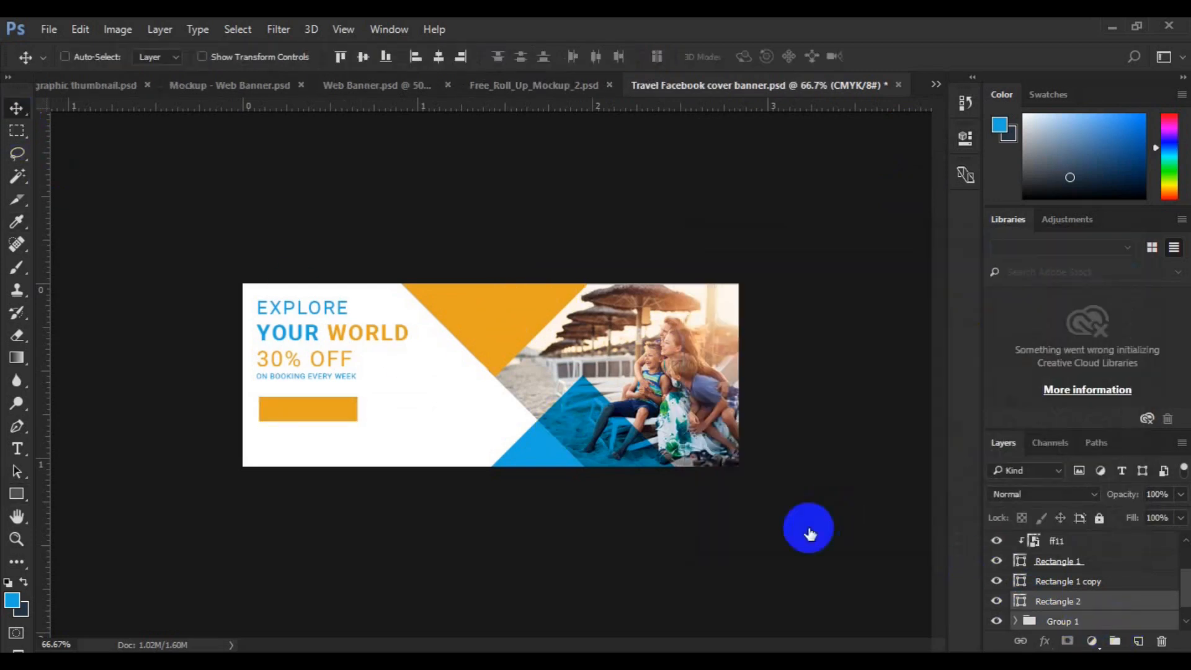
left_click(419, 57)
Add the text BOOK NOW over the orange button in white Roboto Regular at 4 pt.
left_click(1048, 602)
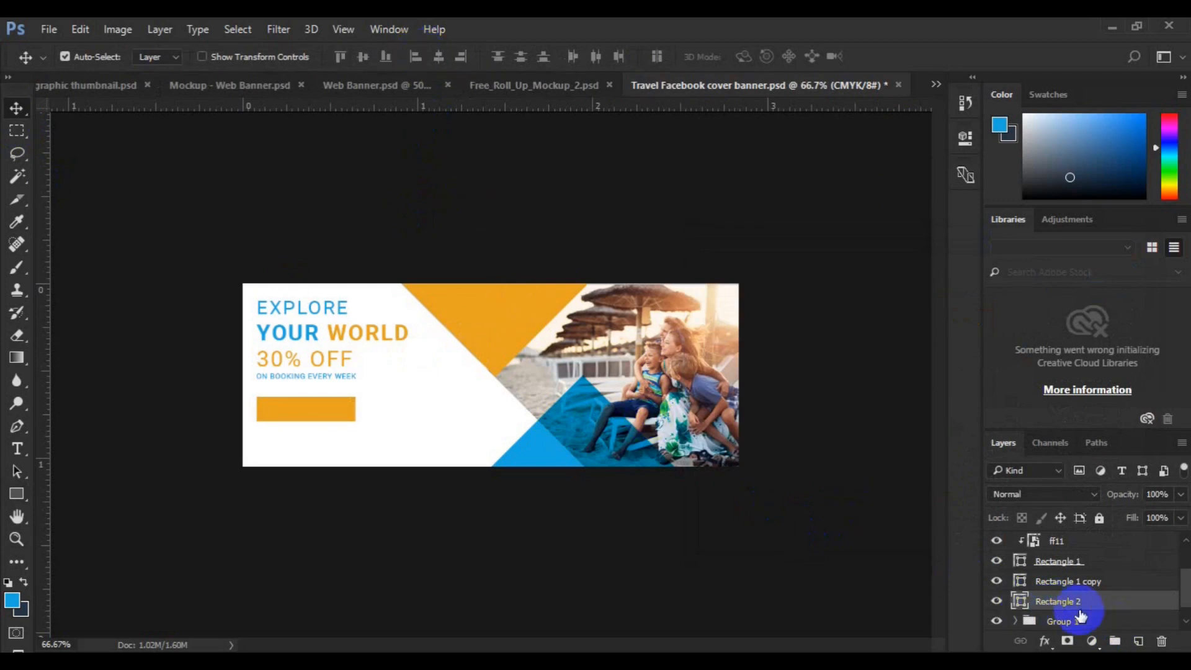
left_click(1130, 641)
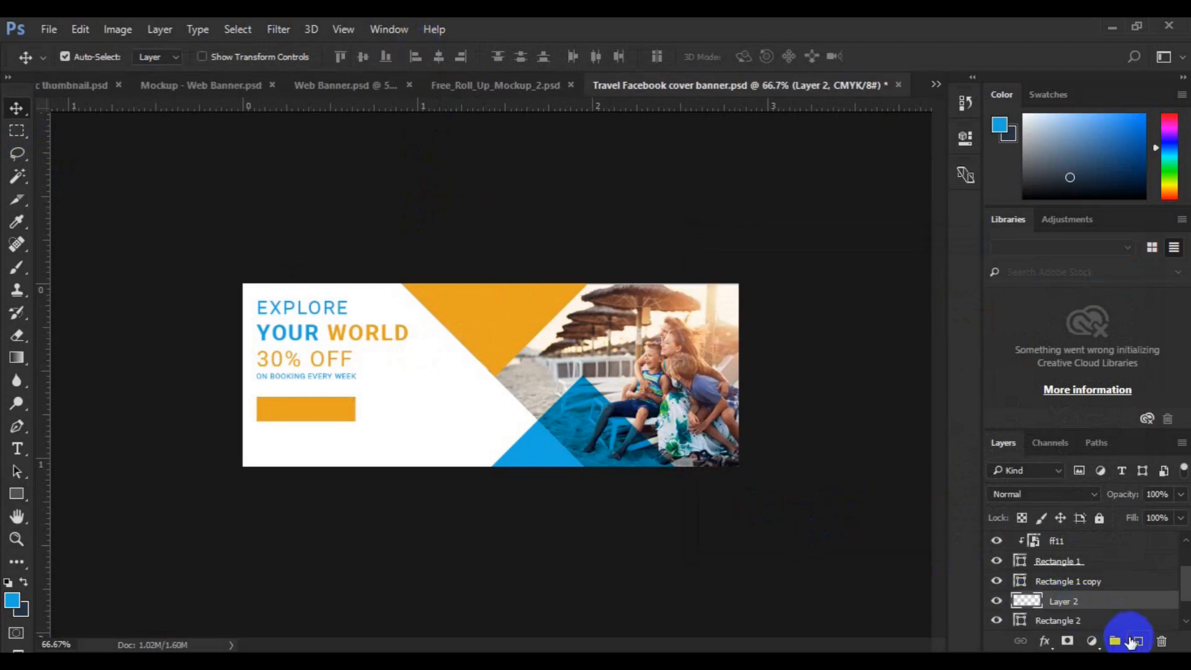
left_click(17, 449)
left_click(266, 412)
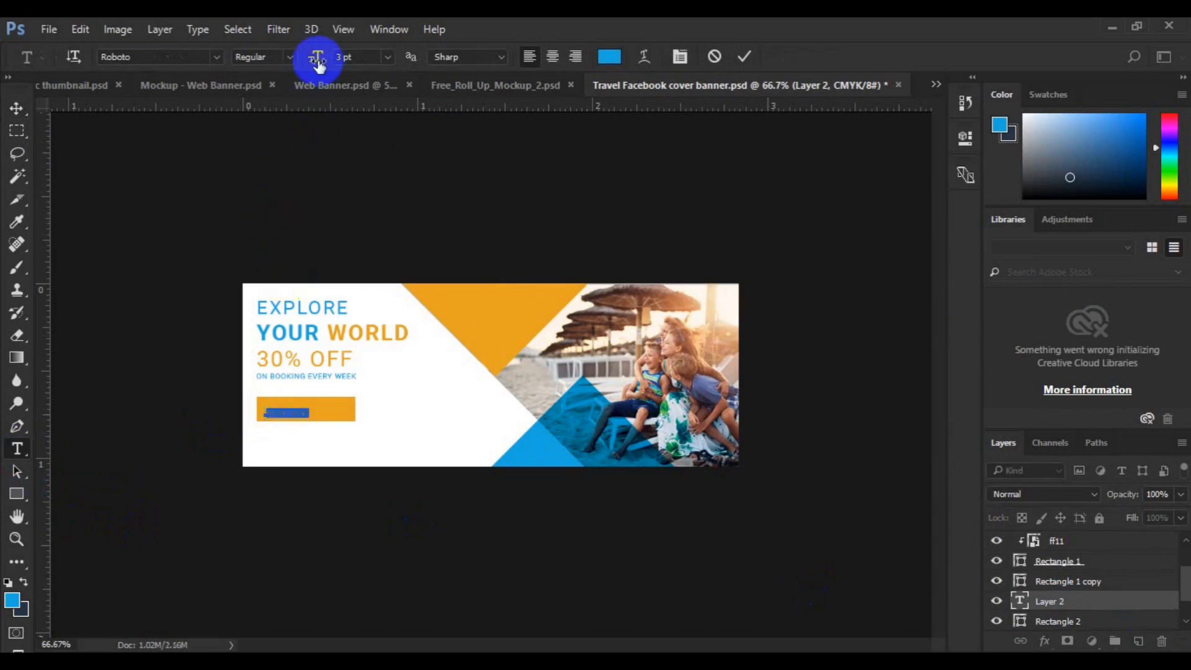
left_click(610, 59)
left_click(420, 411)
left_click(1061, 280)
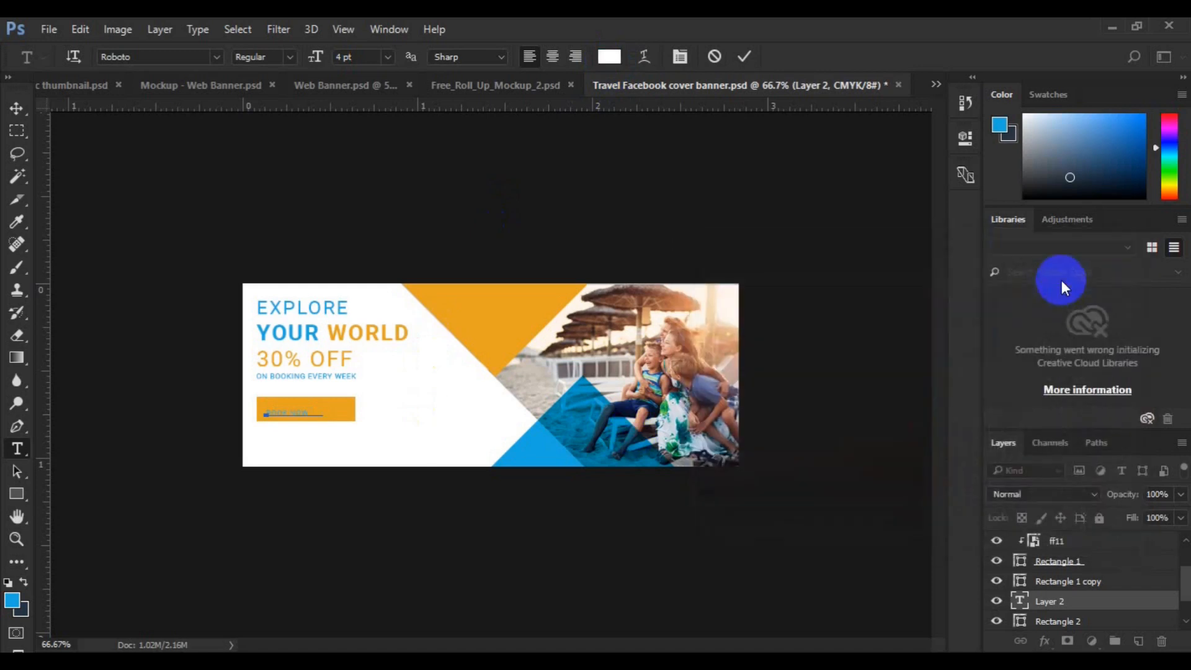
Centre the BOOK NOW text on the orange button.
left_click(17, 111)
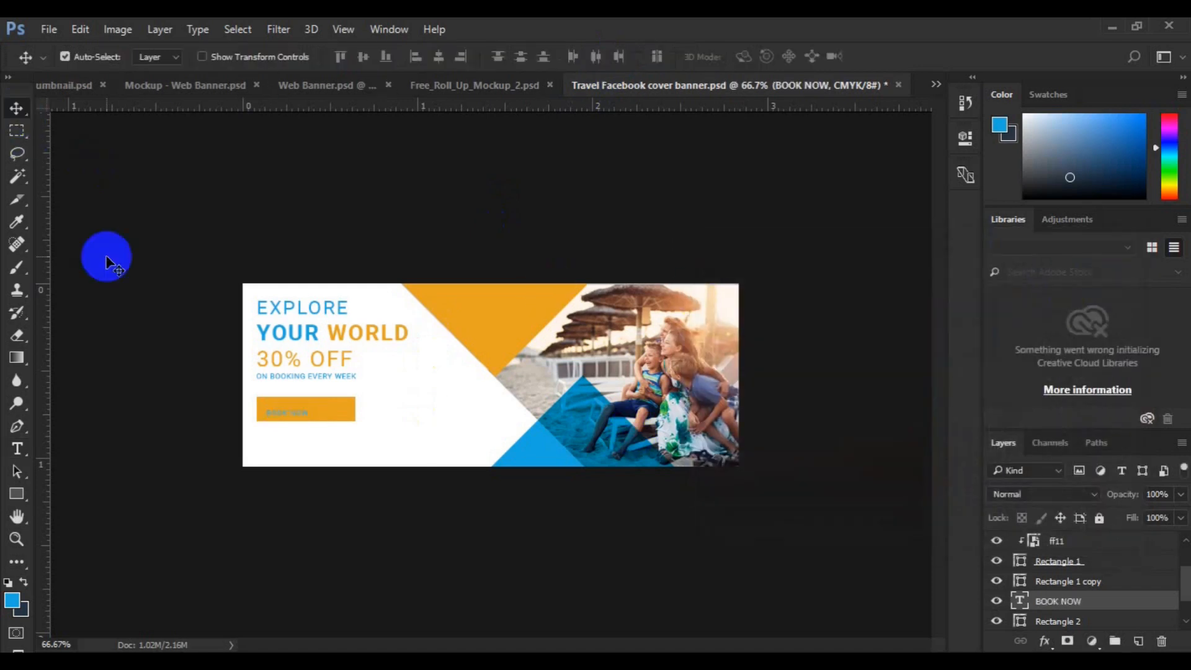
key("ctrl+plus")
left_click(199, 426)
left_click_drag(199, 426, 217, 425)
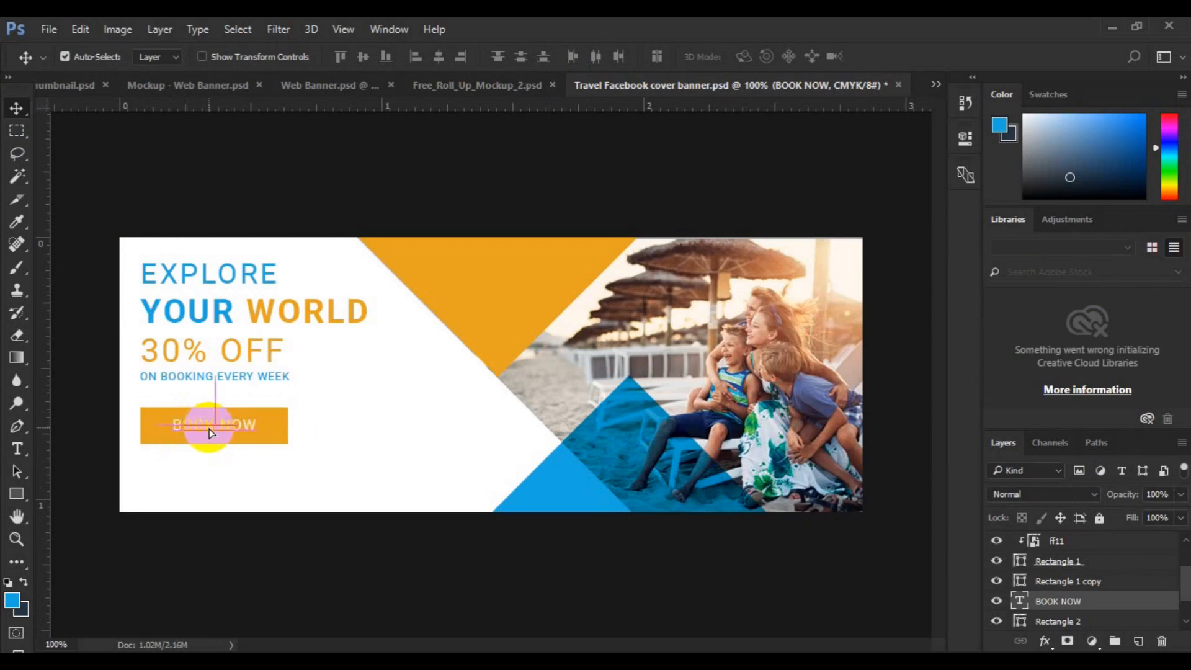
Draw a small blue right-pointing arrow custom shape at the left end of the BOOK NOW button.
left_click_drag(22, 497, 87, 575)
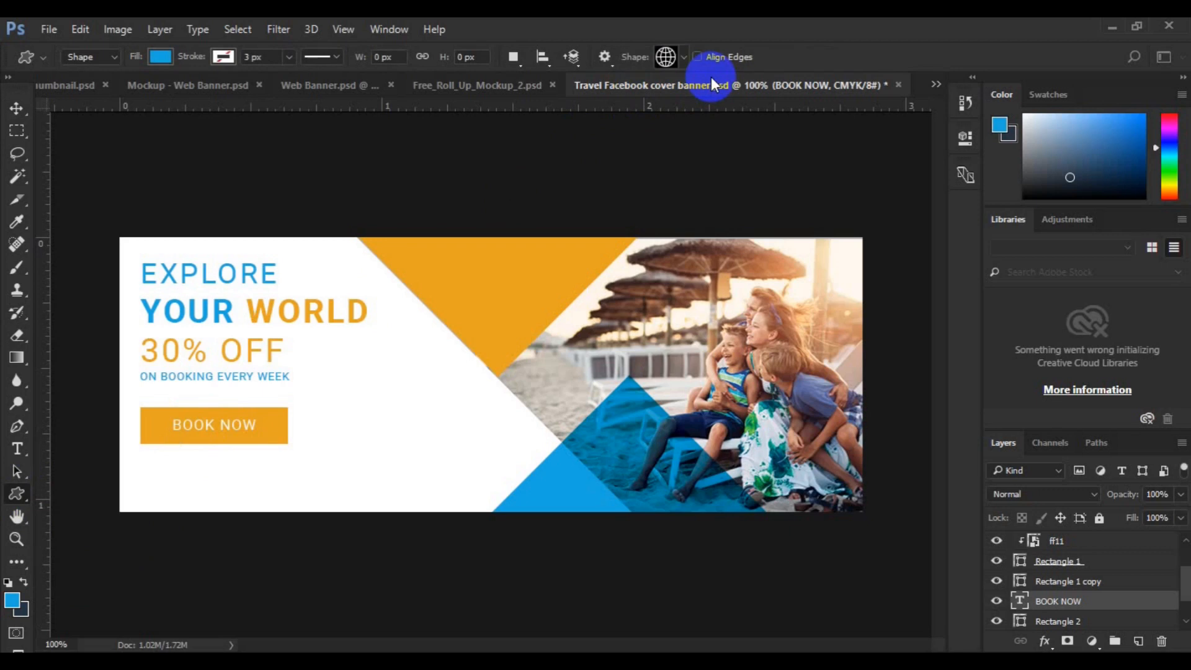
left_click(683, 57)
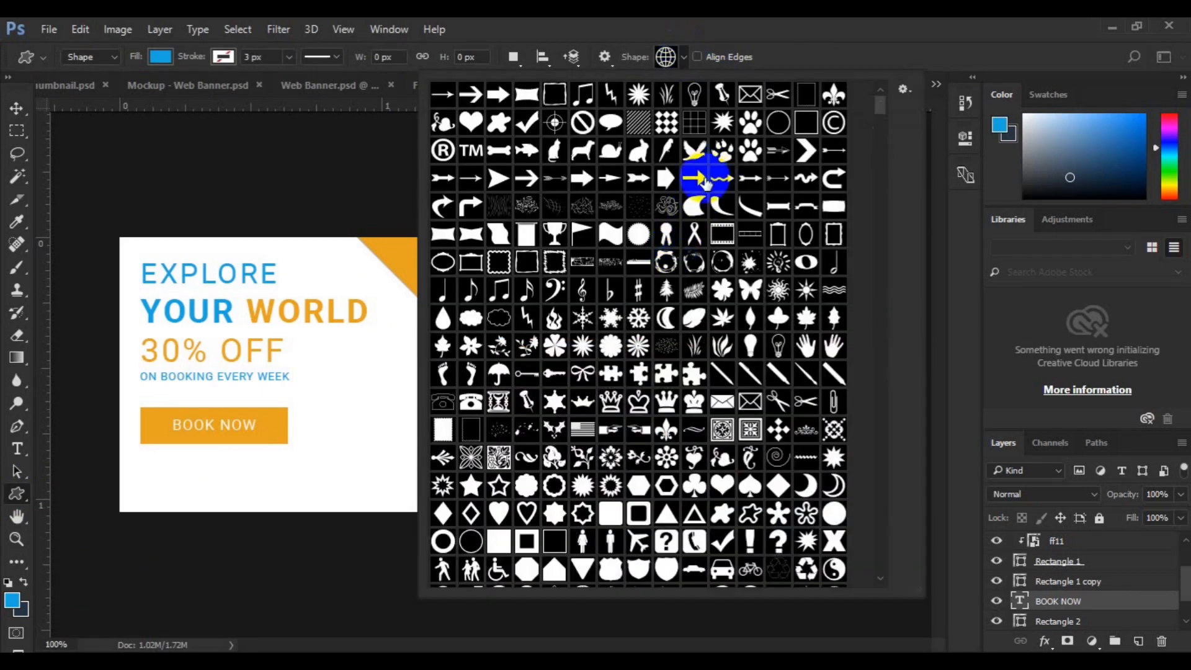
left_click(527, 179)
mouse_move(152, 416)
left_mouse_down()
mouse_move(168, 428)
mouse_move(158, 422)
left_mouse_up()
key("v")
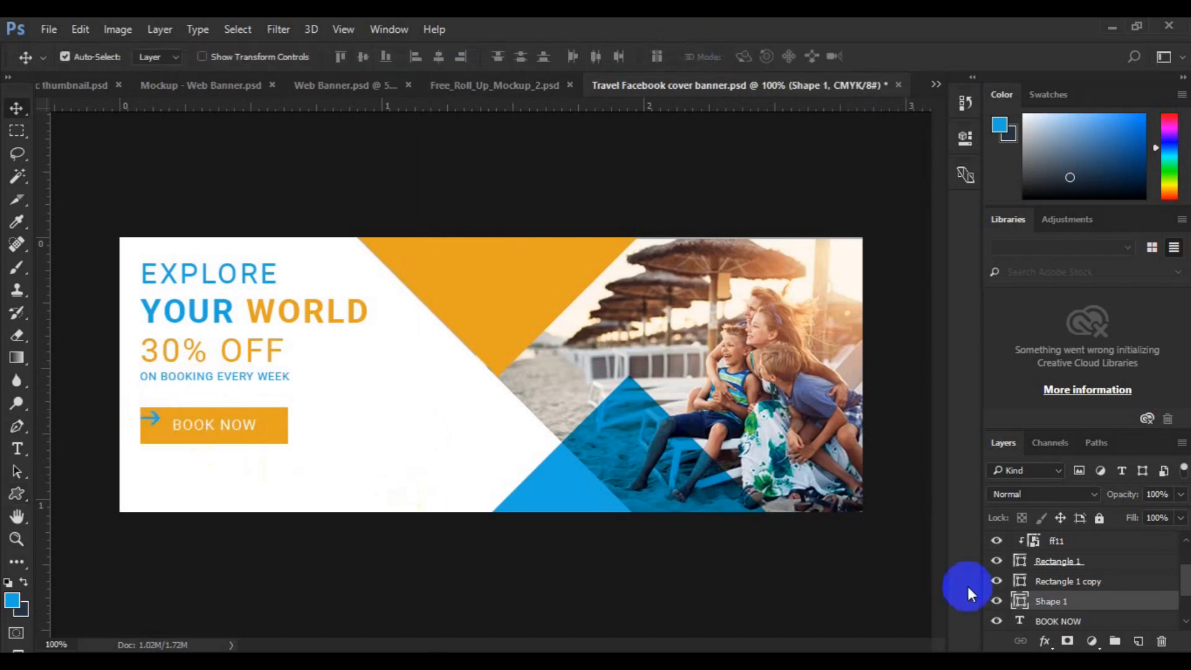
Align the blue arrow's vertical centre with the orange button rectangle.
scroll(1181, 623, "down", 1)
scroll(1181, 622, "down", 1)
left_click(1093, 603, "ctrl")
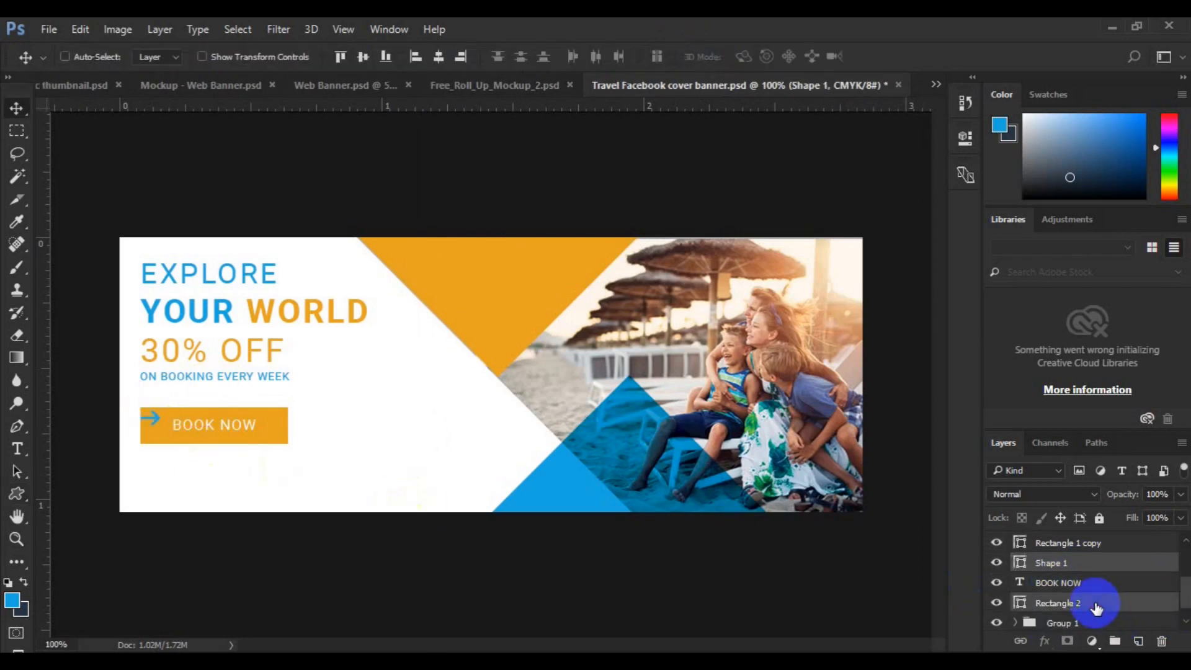
left_click(363, 57)
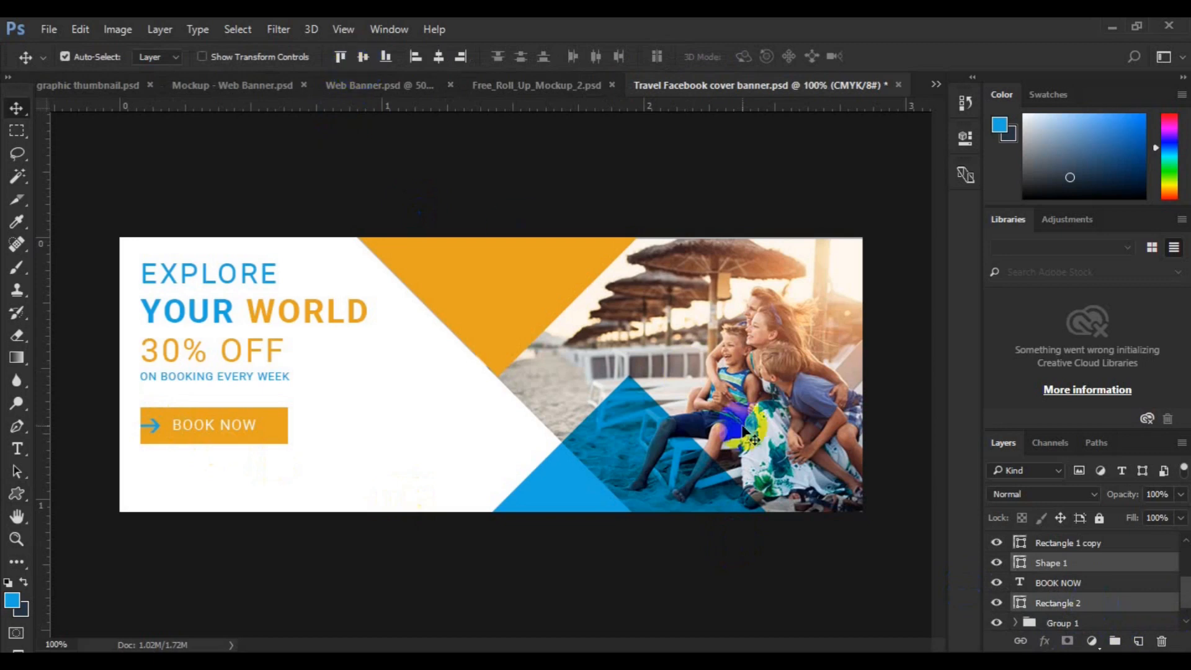
Align the arrow vertically with the BOOK NOW text, group the two, and centre the group on the orange button.
left_click(1051, 565)
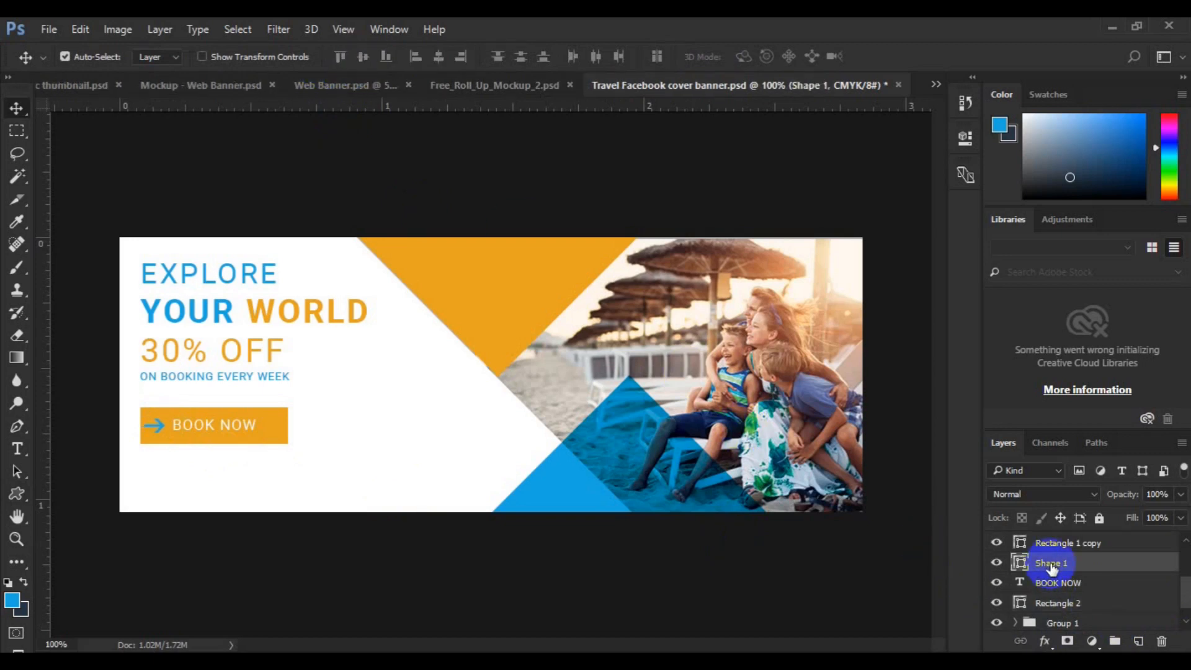
left_click(1100, 581, "ctrl")
left_click(363, 57)
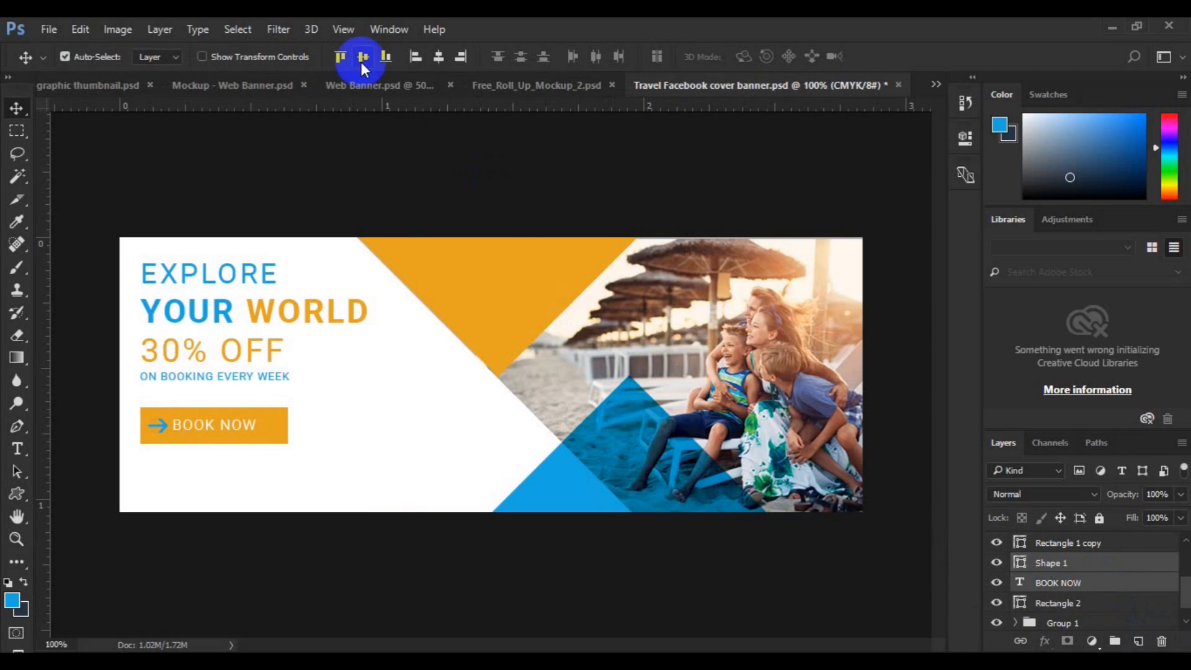
key("ctrl+g")
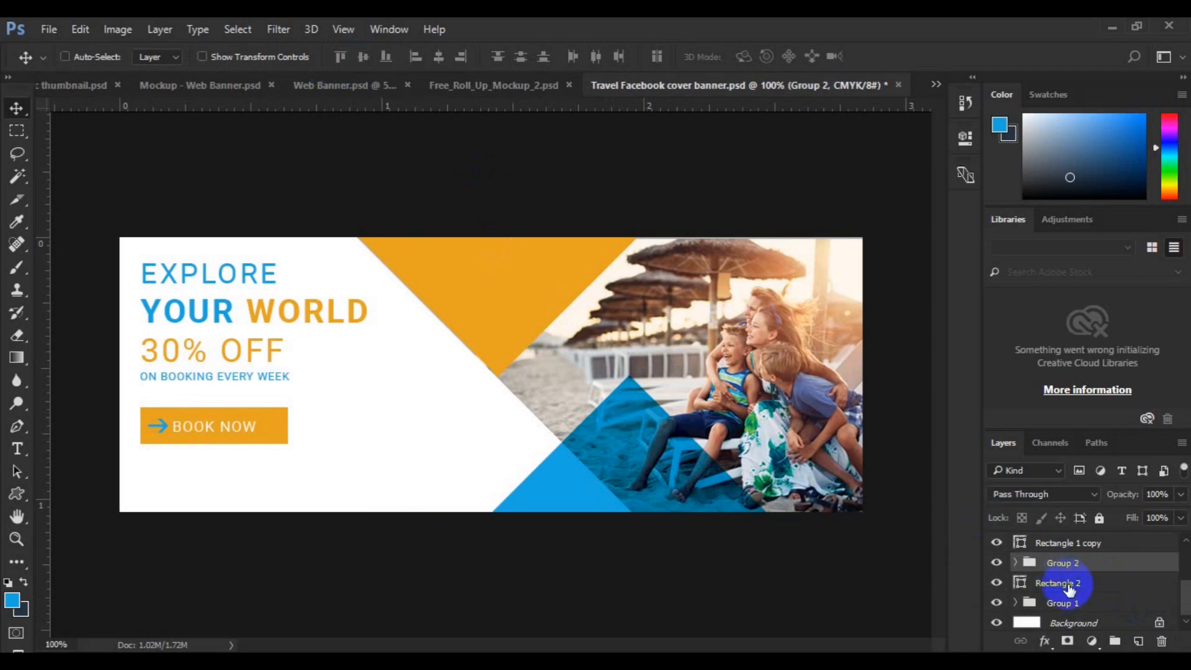
left_click(1065, 583, "ctrl")
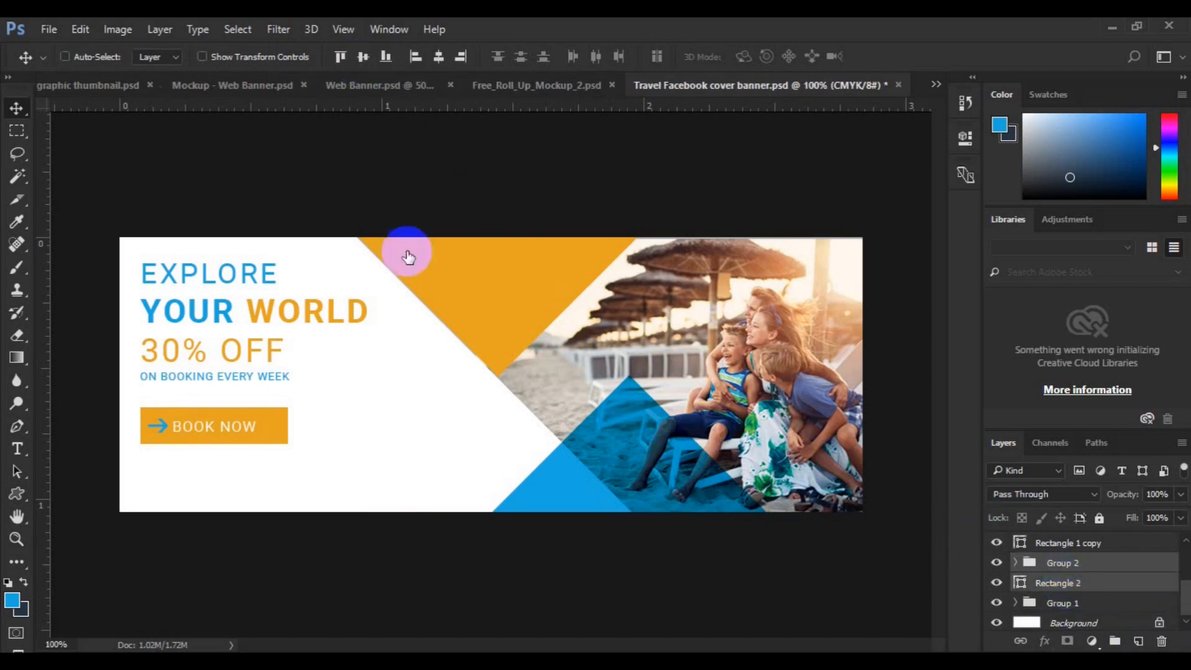
left_click(363, 64)
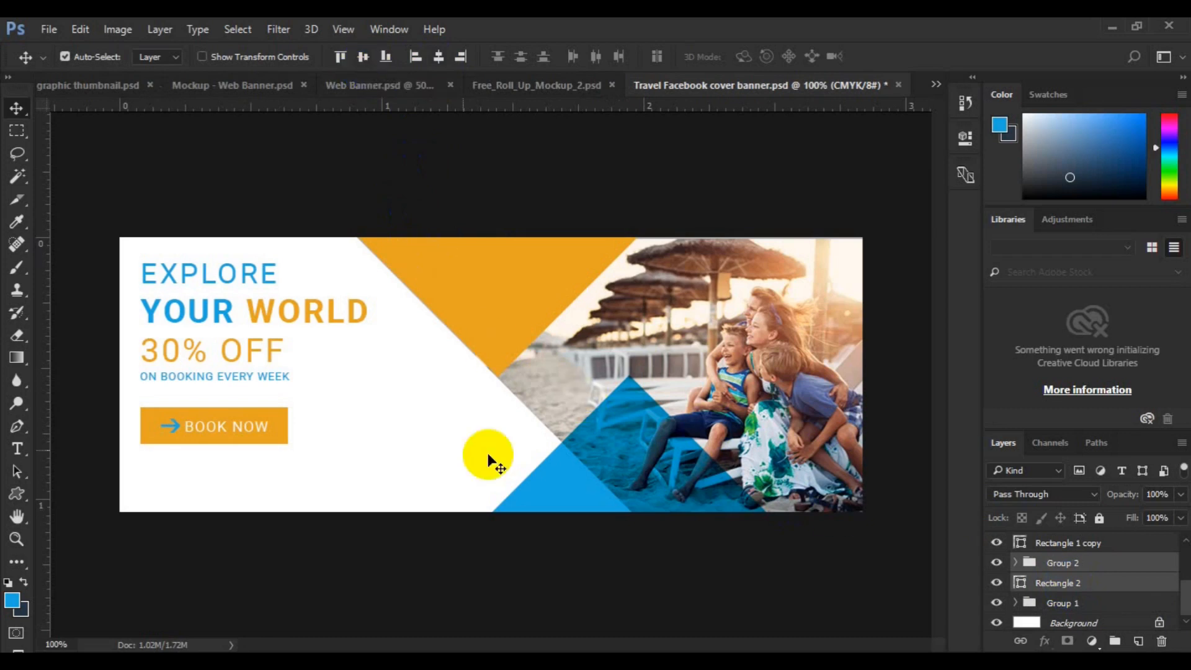
Replace the arrow with a blue triangle made with the Polygon tool at 3 sides, placed beside the button.
left_click(173, 427)
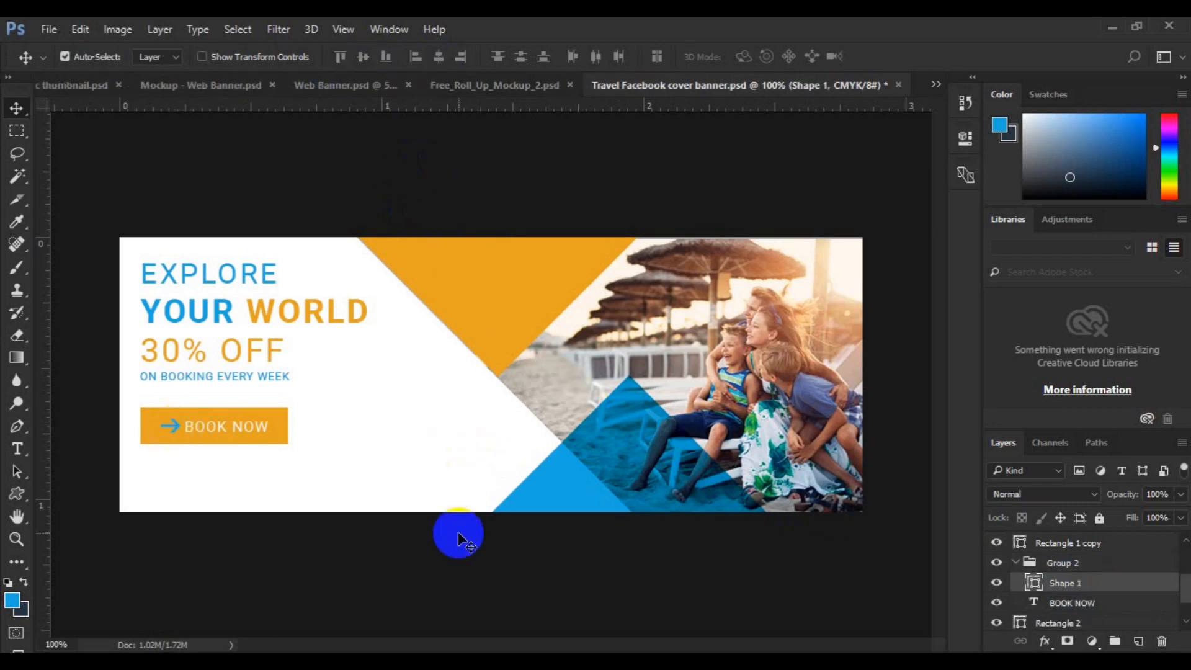
left_click(18, 496)
left_click(79, 544)
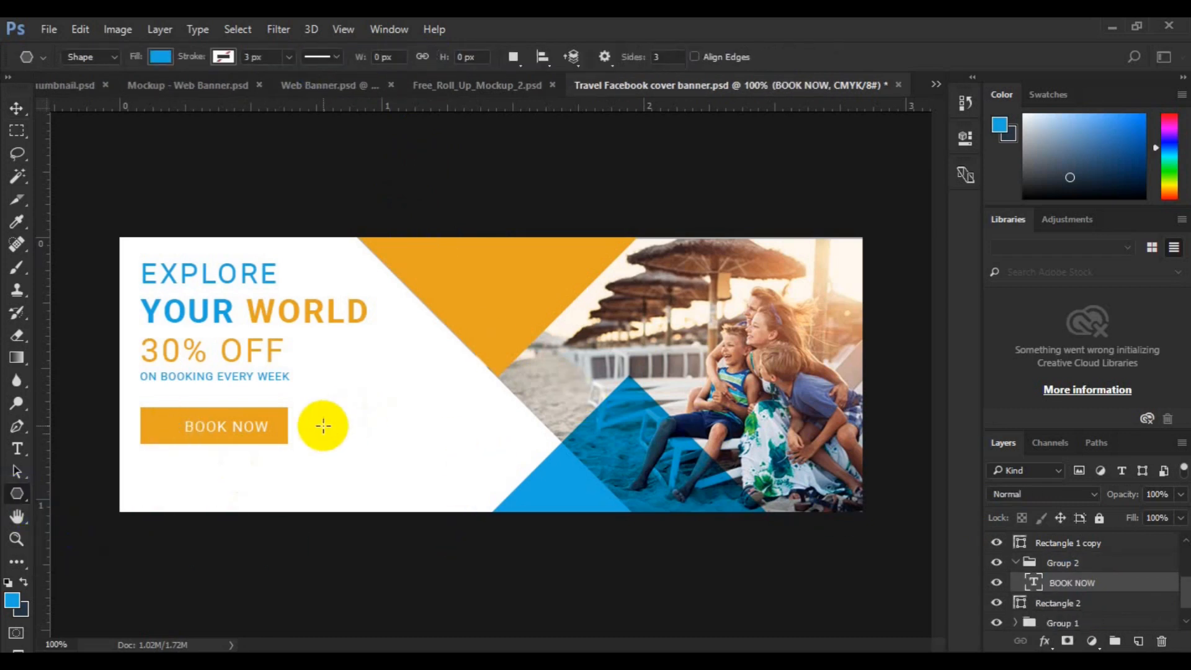
left_click(323, 425)
left_click(538, 363)
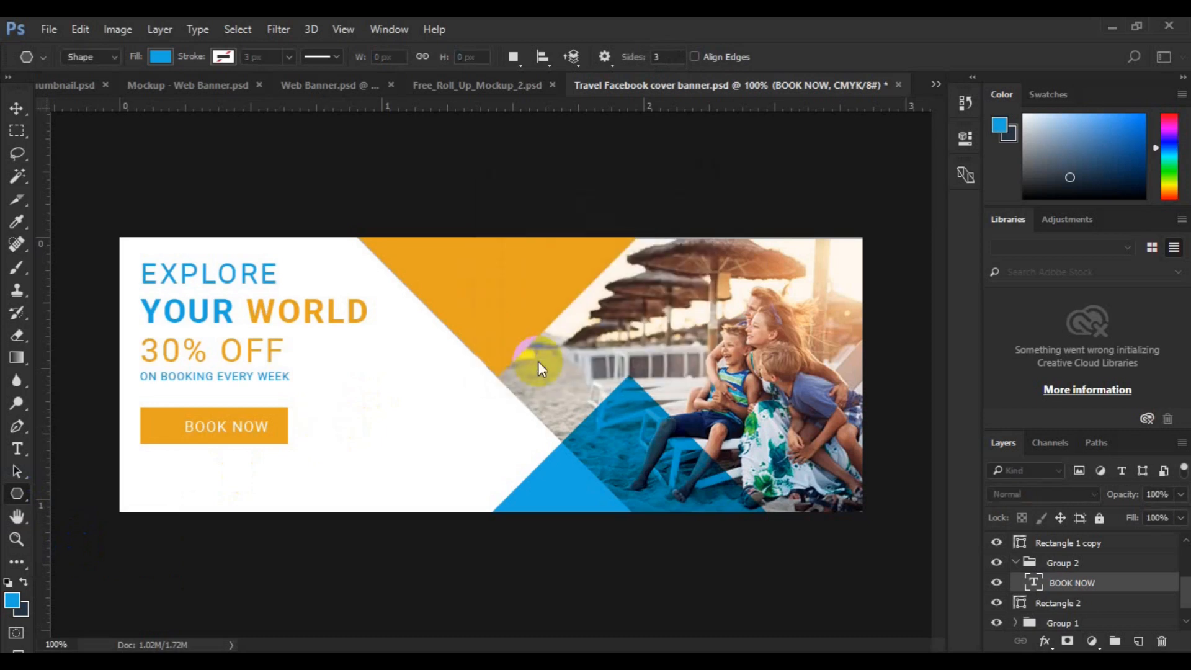
key("v")
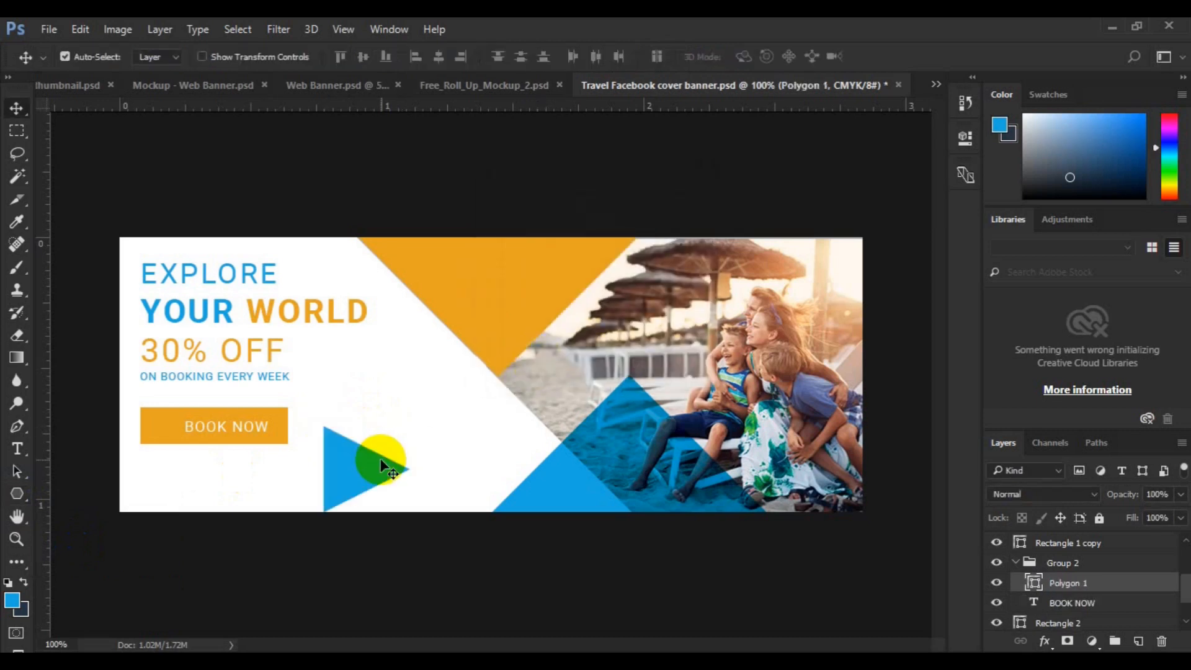
Scale the blue triangle down to about 9% and place it on the button just after the BOOK NOW text.
key("ctrl+plus")
key("h")
left_click_drag(229, 526, 608, 406)
key("v")
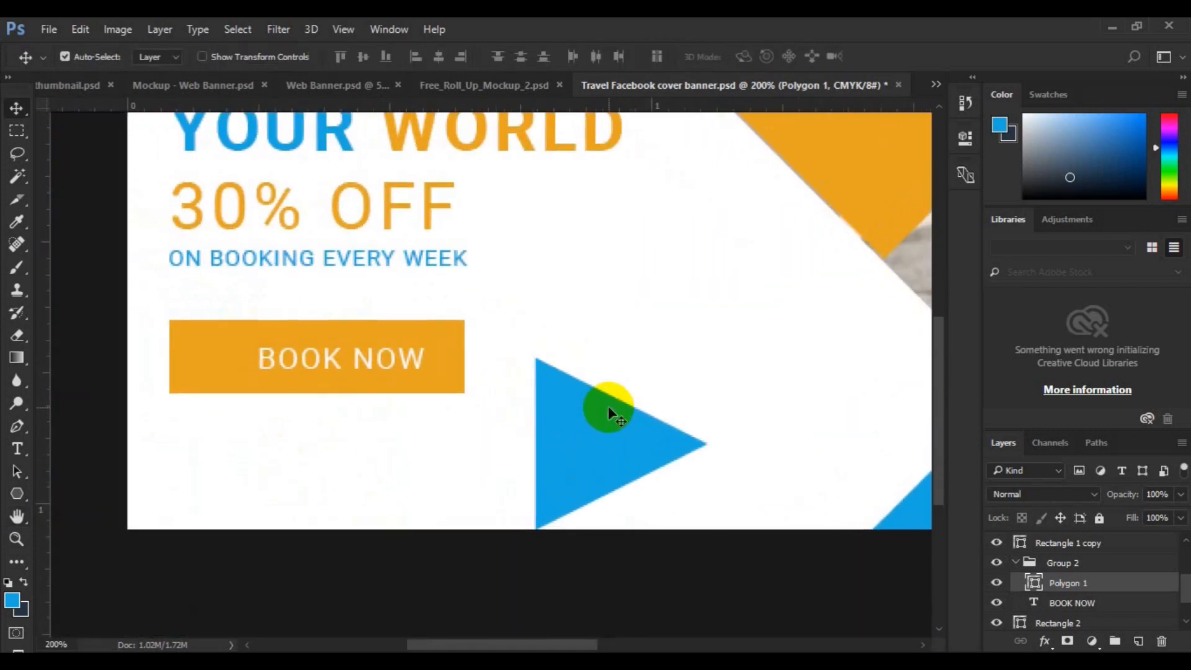
left_click_drag(447, 356, 447, 355)
key("ctrl+t")
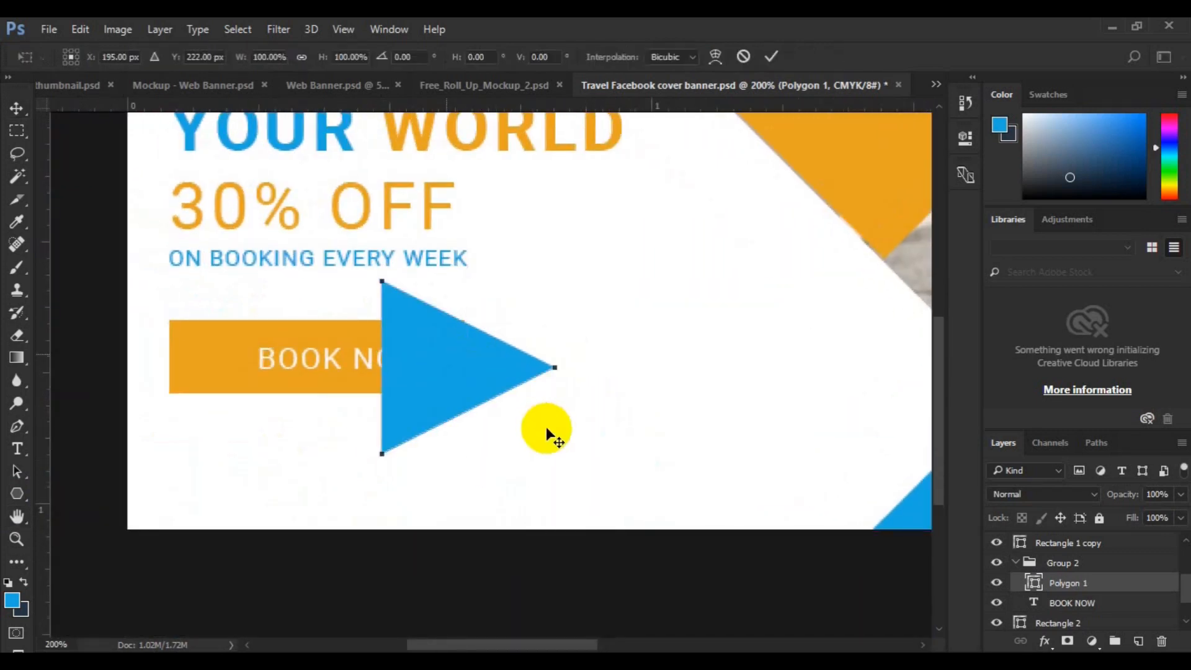
left_click_drag(553, 452, 458, 390)
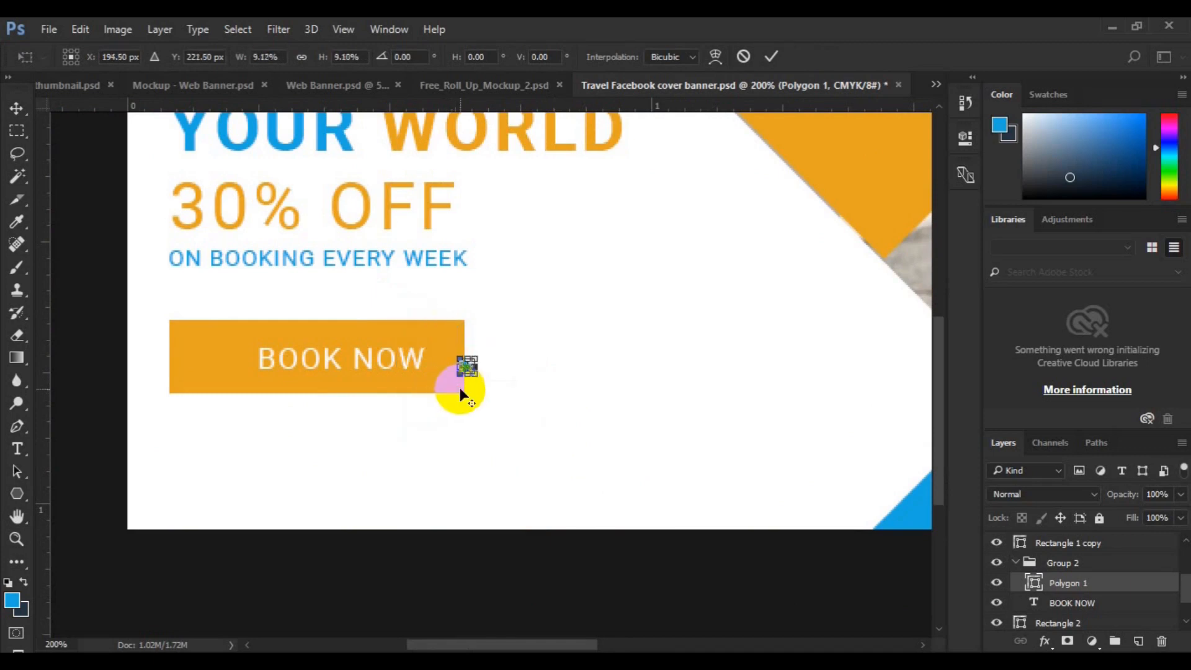
key("Return")
mouse_move(465, 369)
left_mouse_down()
mouse_move(442, 365)
mouse_move(458, 373)
left_mouse_up()
key("ctrl+t")
key("Return")
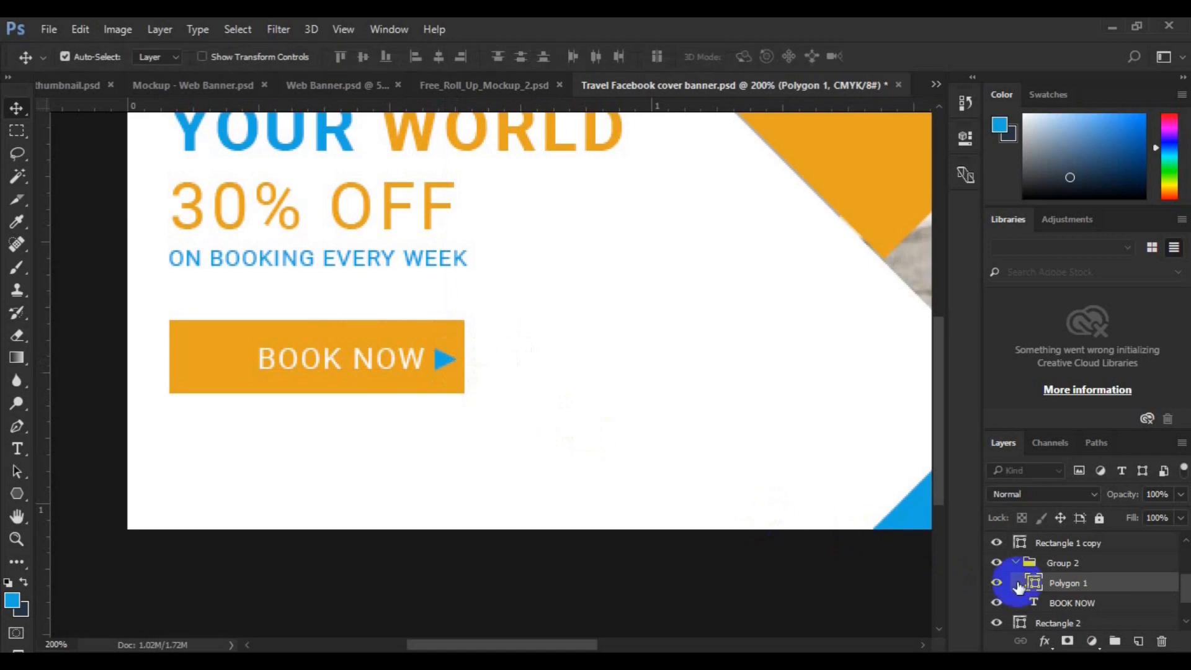
Recolour the triangle white and align its vertical centre with the BOOK NOW text.
double_click(1032, 587)
left_click(603, 457)
left_click(1081, 275)
left_click(1073, 604, "shift")
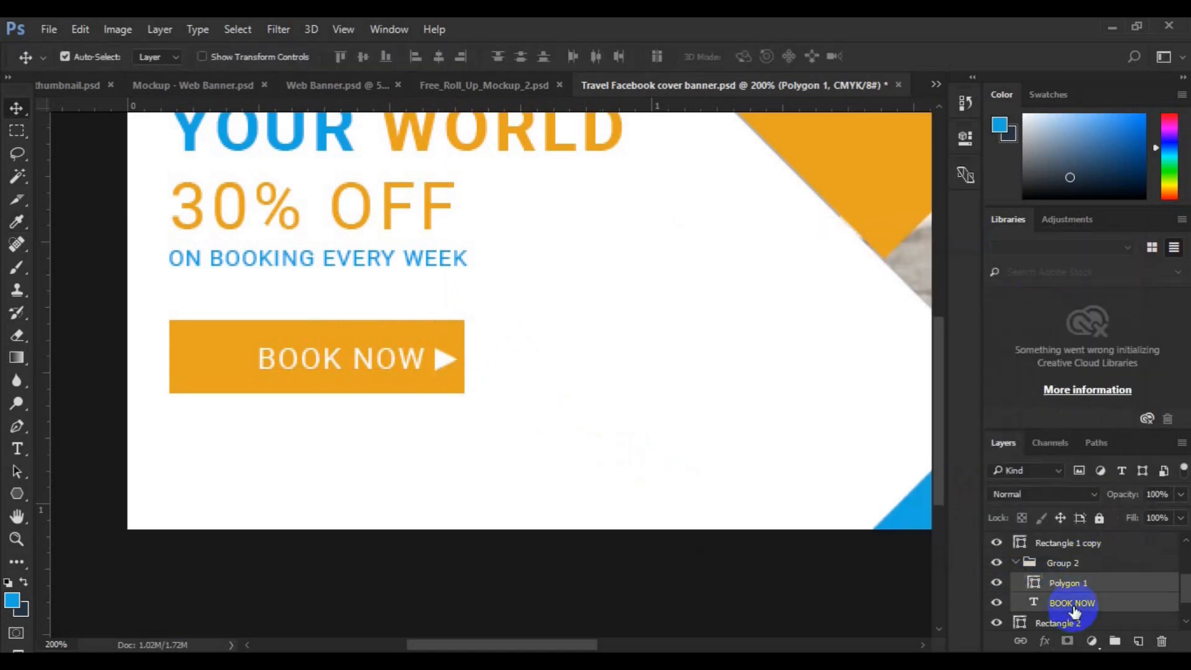
left_click(363, 56)
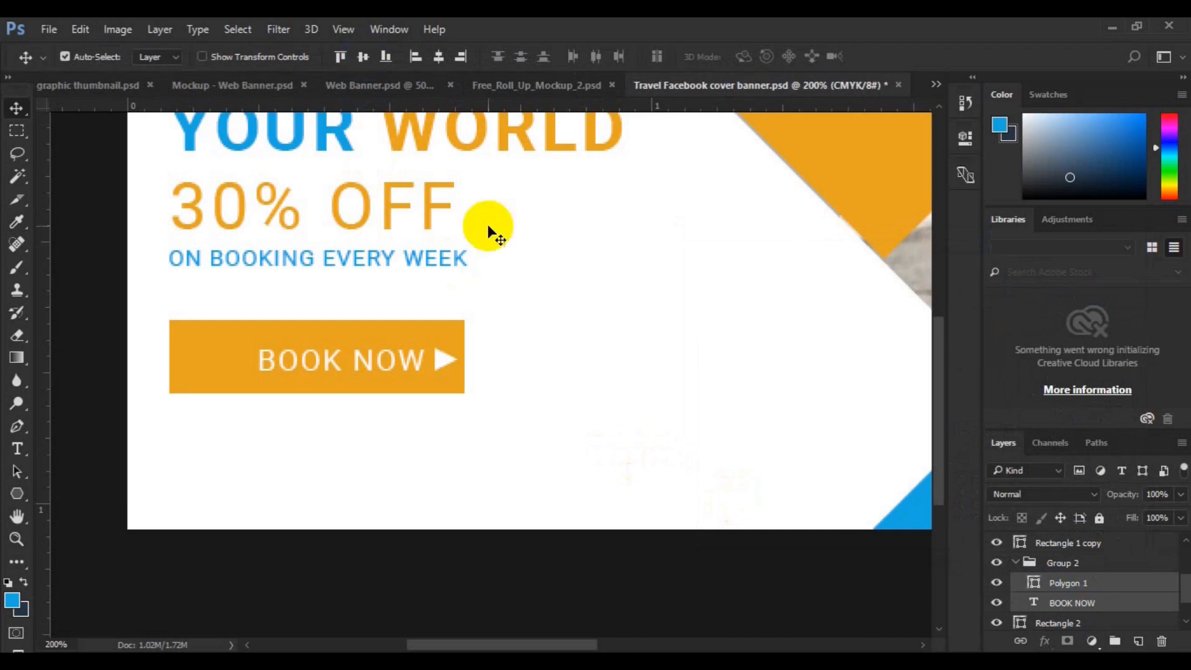
Centre the text and triangle group on the orange button and group it with the button rectangle.
left_click(1048, 563)
left_click(1015, 563)
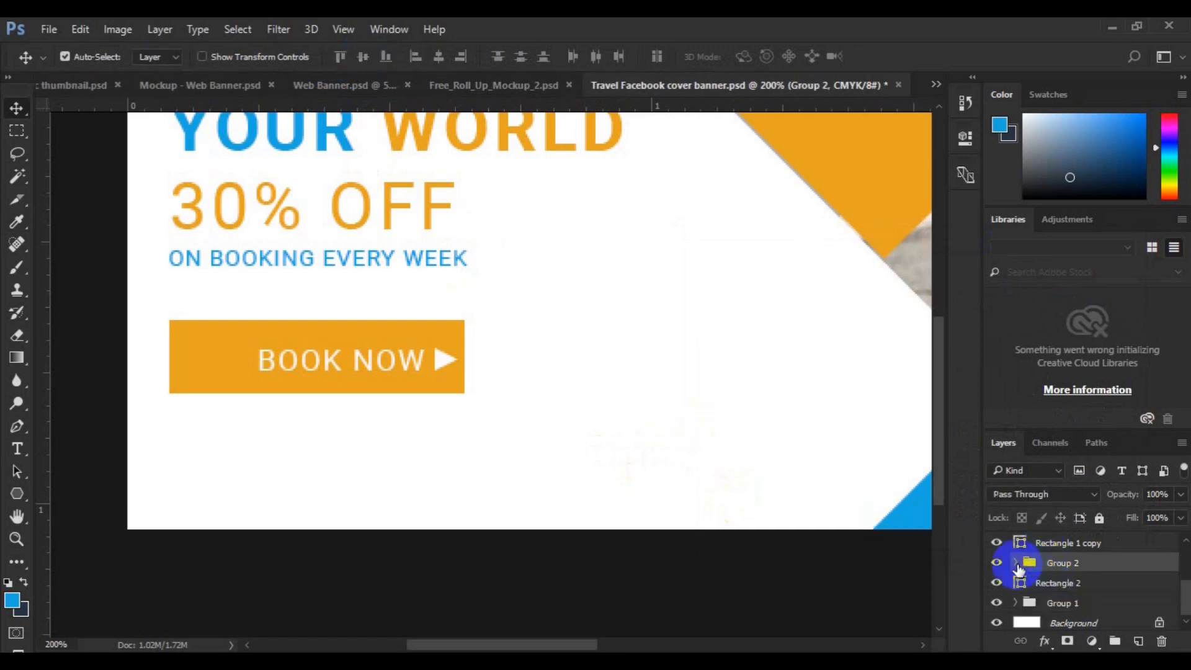
left_click(1053, 583, "ctrl")
left_click(363, 57)
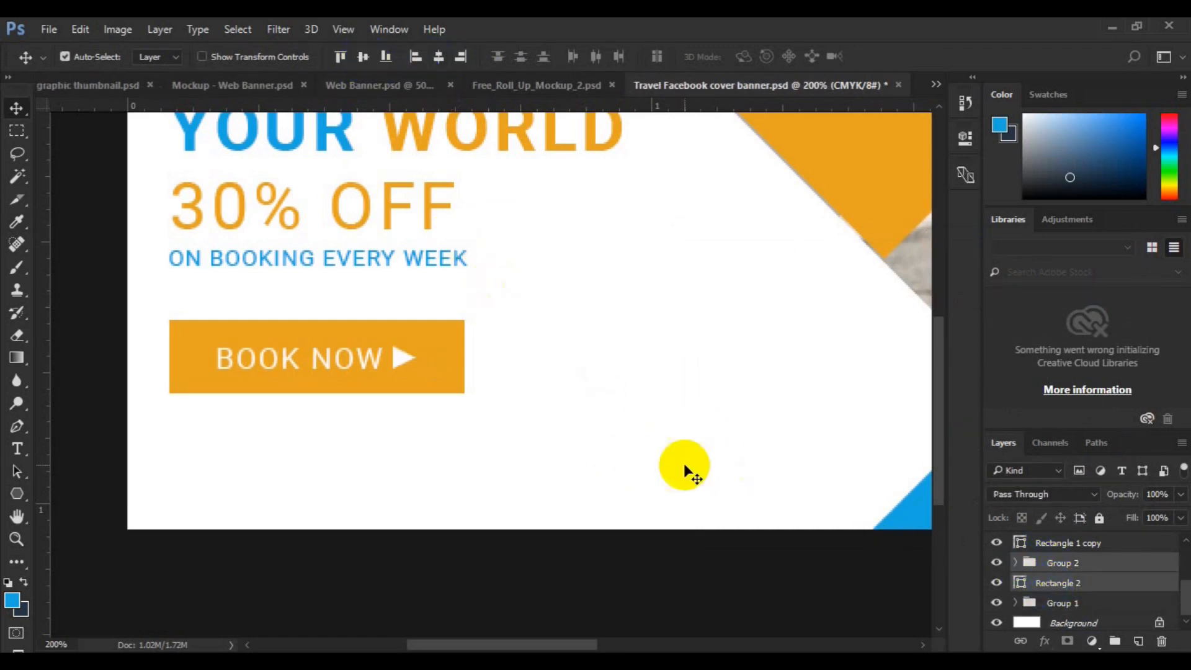
key("ctrl+g")
left_click(1061, 602, "ctrl")
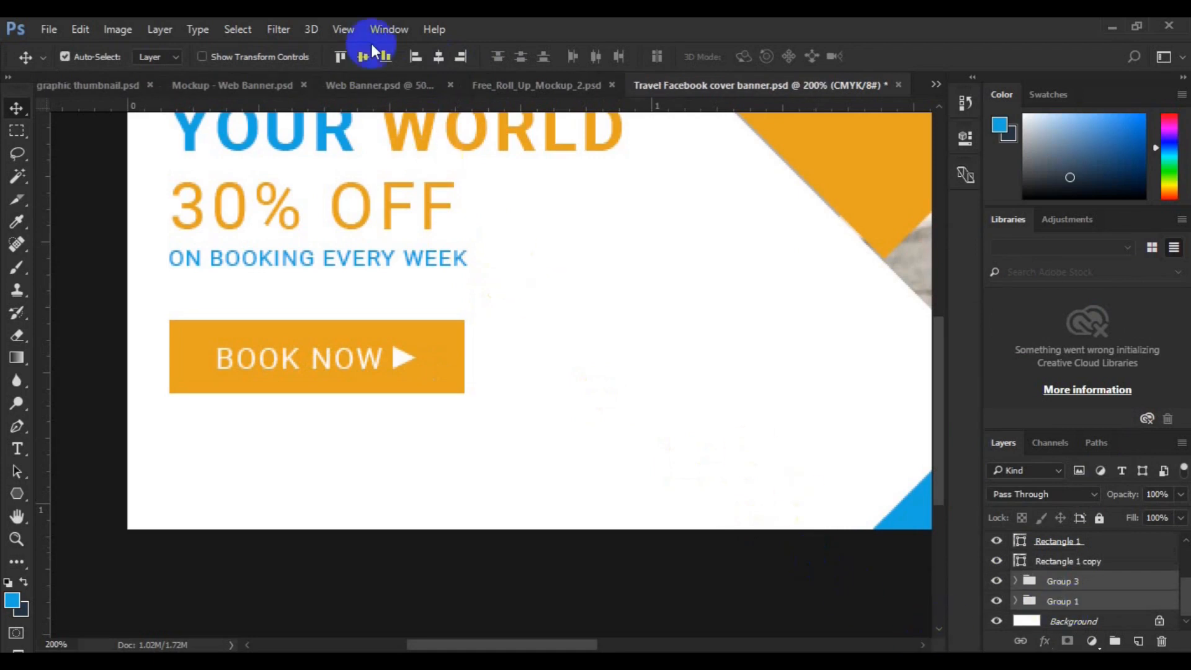
Draw a blue globe-and-magnifier custom shape, about 20 by 12 px, below the button near the banner's lower left corner.
left_click(19, 494)
left_click_drag(22, 491, 74, 525)
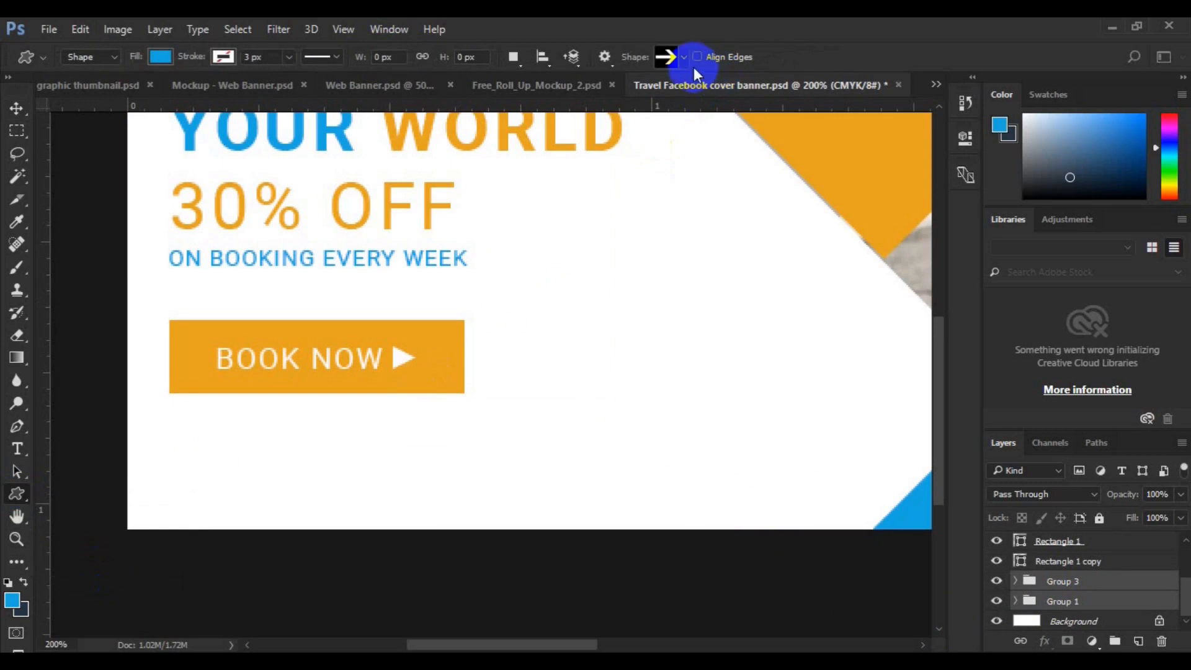
left_click(682, 57)
left_click_drag(880, 106, 881, 121)
left_click(449, 410)
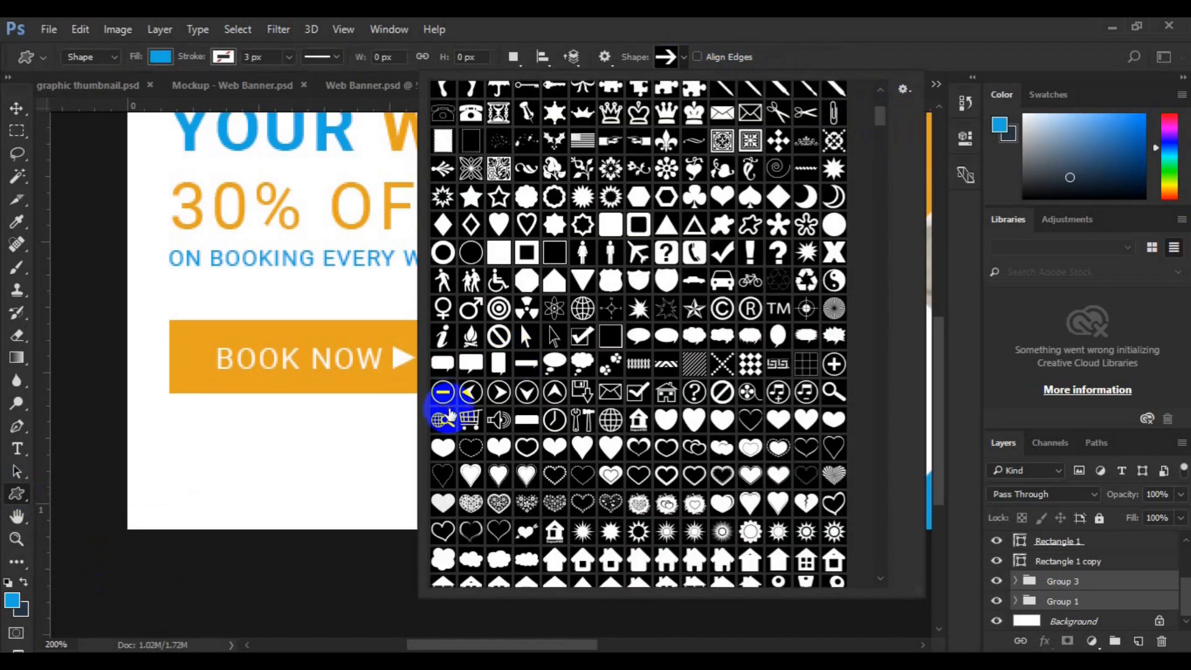
left_click_drag(173, 472, 189, 493)
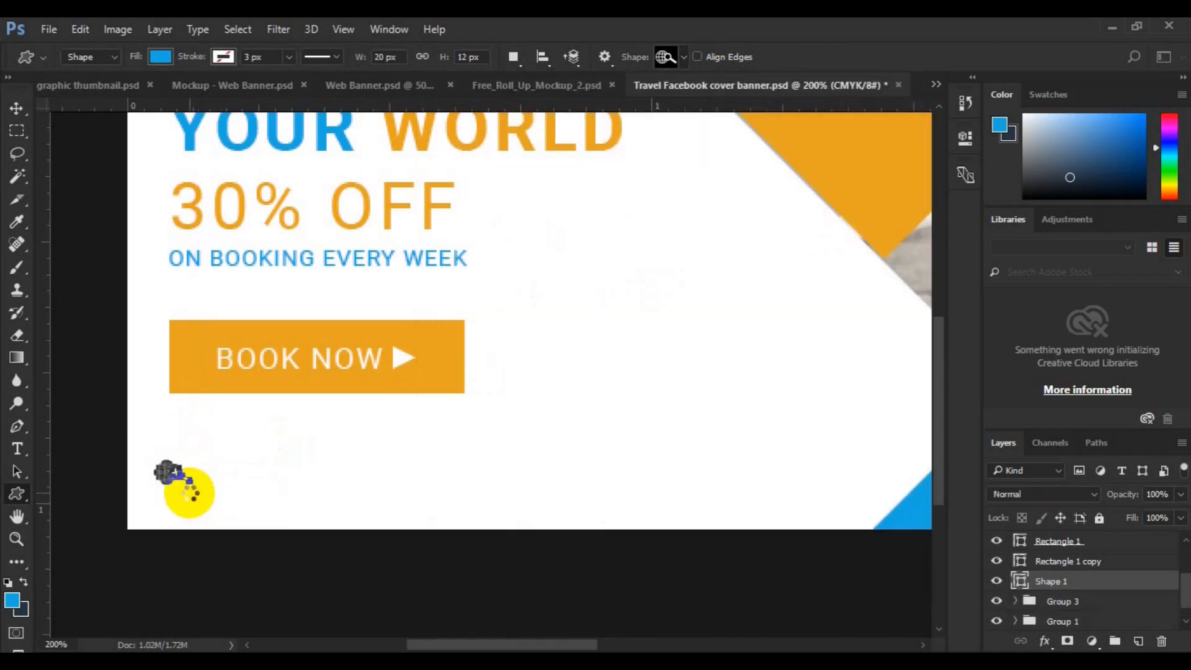
Move the globe-and-magnifier icon so its left edge lines up with the button and headline text.
key("v")
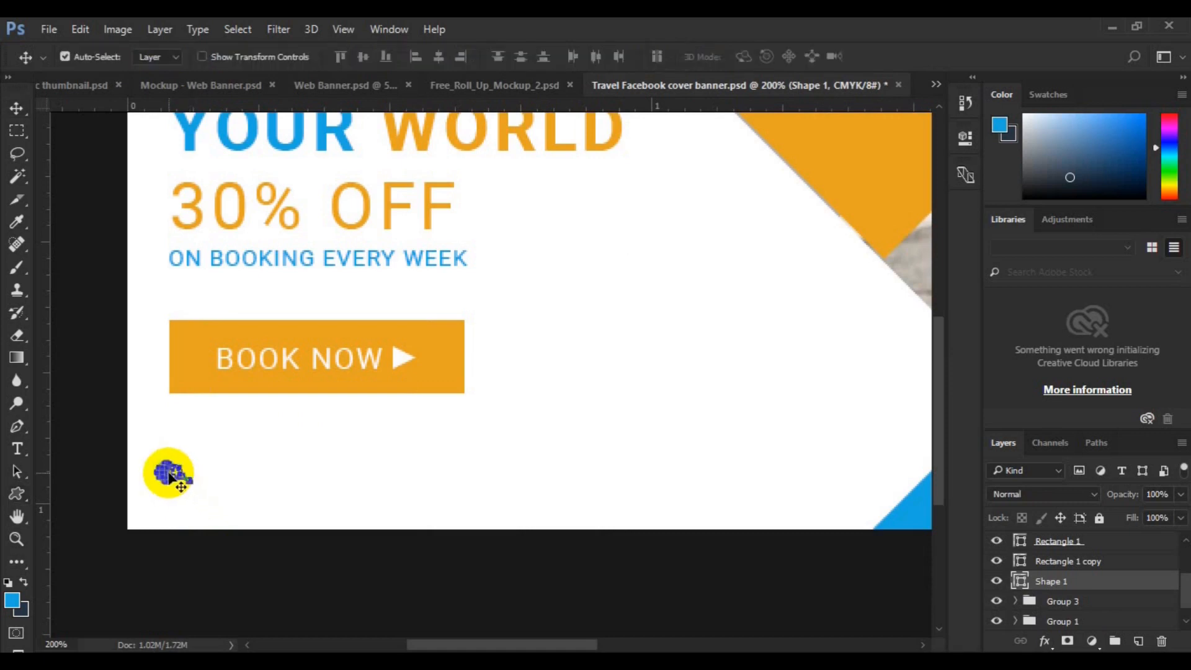
key("ctrl+t")
left_click_drag(173, 472, 199, 488)
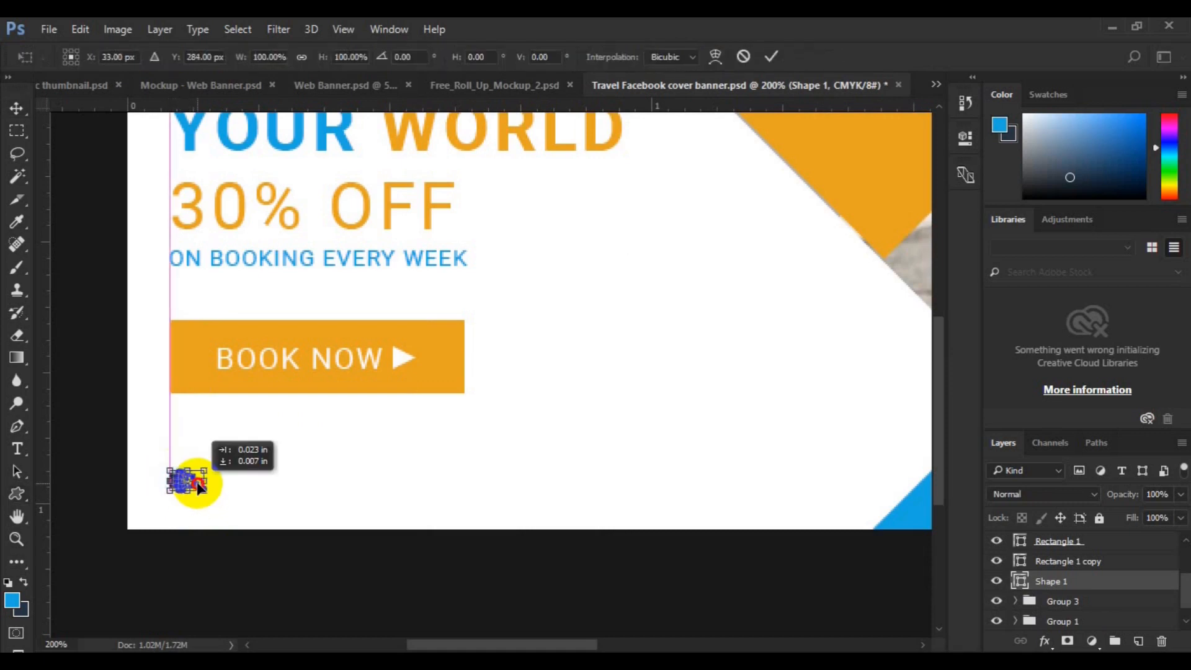
key("Return")
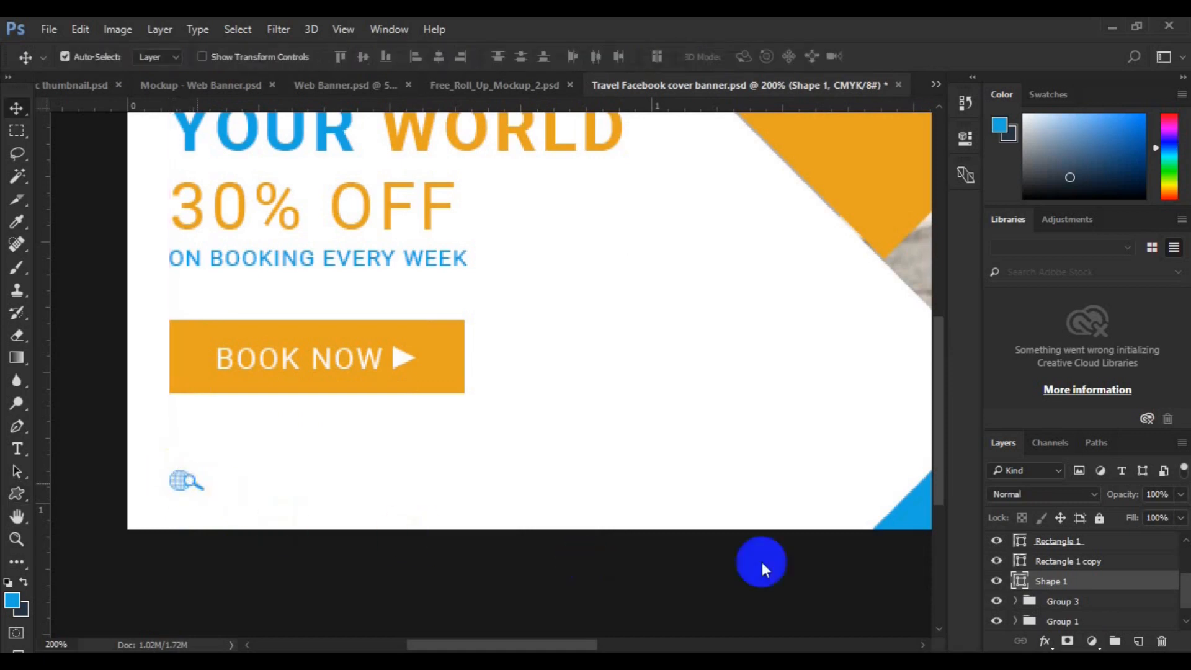
left_click(1138, 641)
left_click(15, 449)
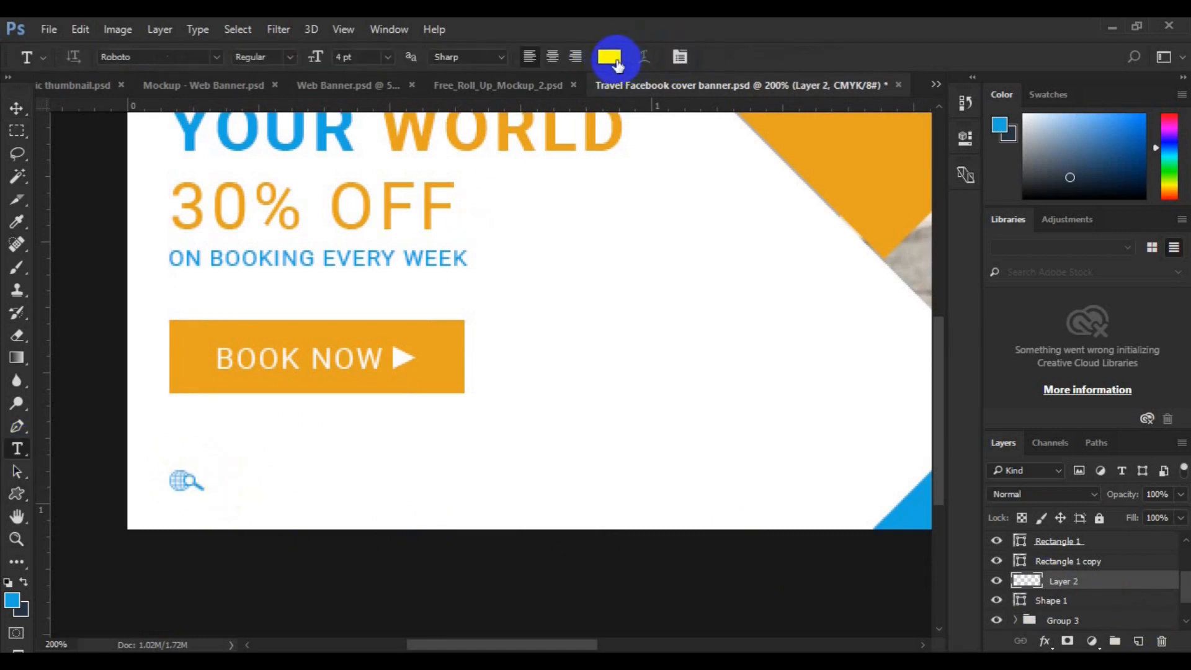
left_click(610, 57)
left_click_drag(872, 494, 899, 496)
left_click(1071, 273)
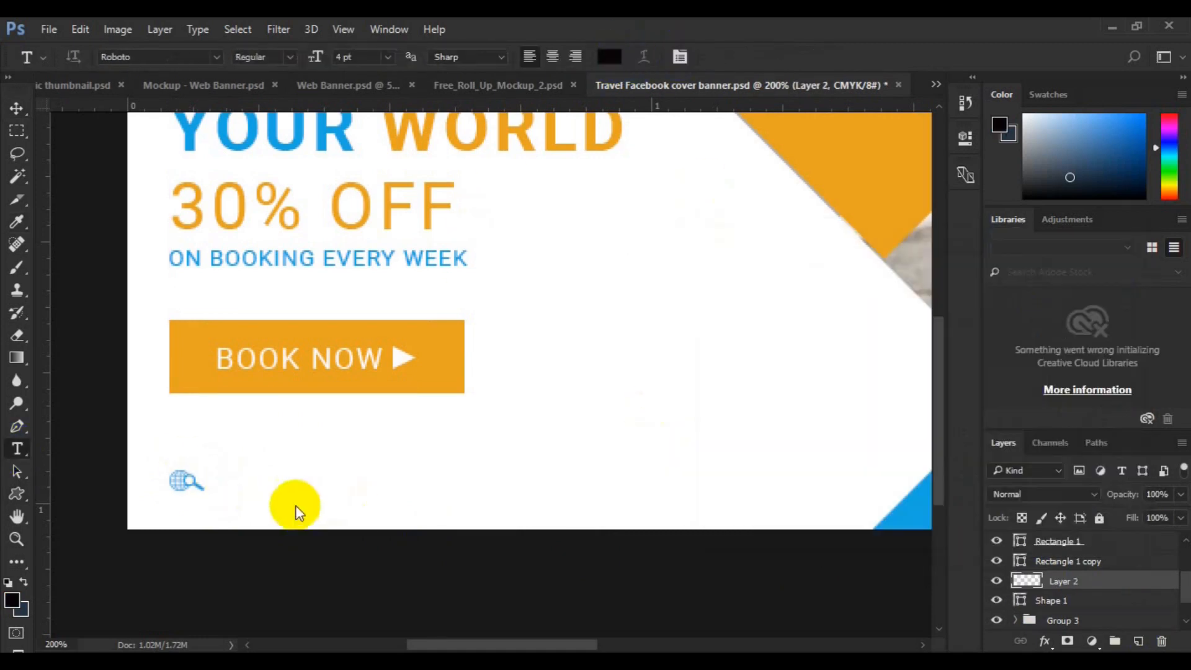
left_click(269, 489)
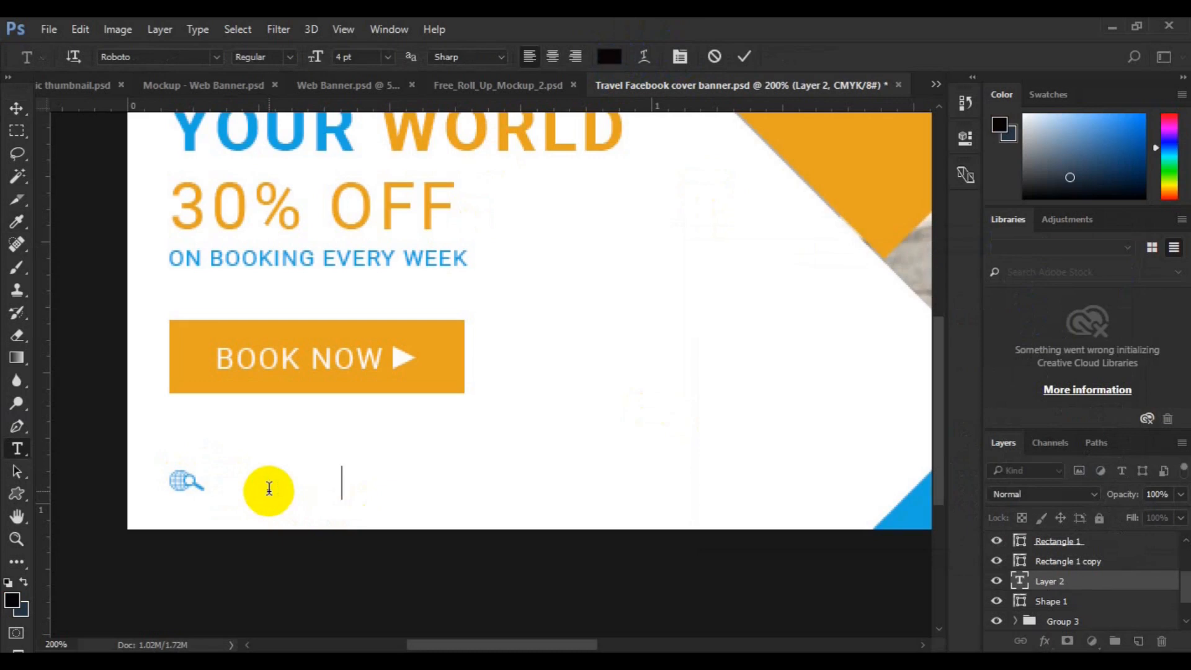
type("www.website.com")
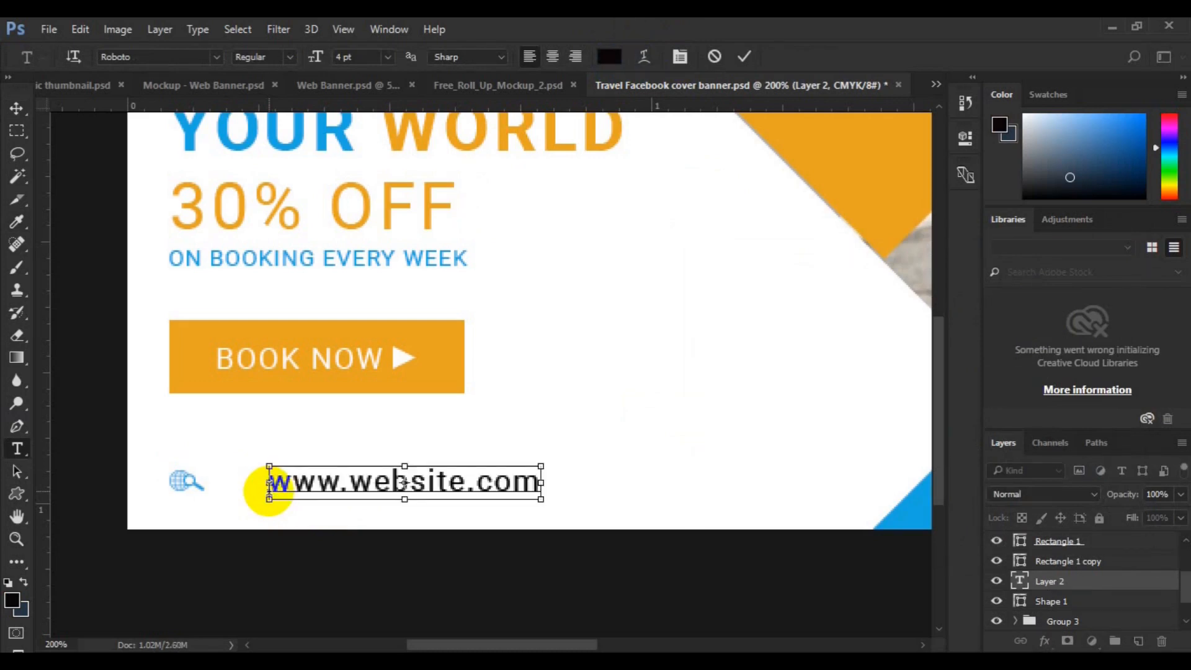
key("ctrl+a")
left_click_drag(319, 64, 318, 64)
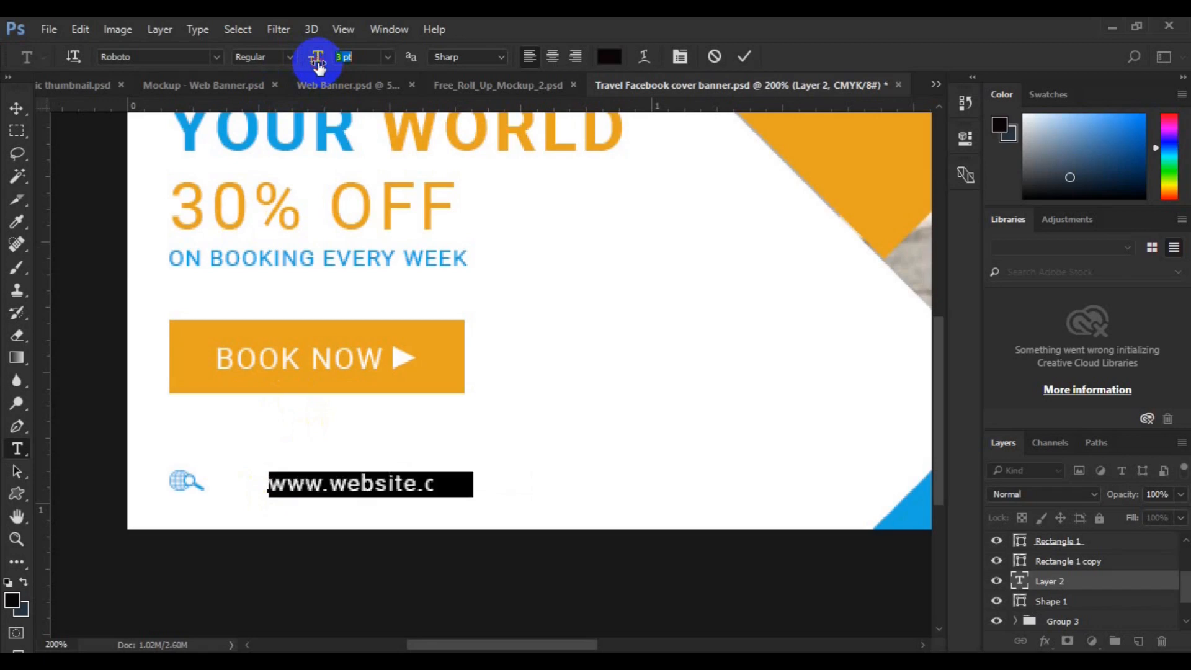
left_click(17, 109)
left_click_drag(356, 493, 300, 493)
left_click(181, 485)
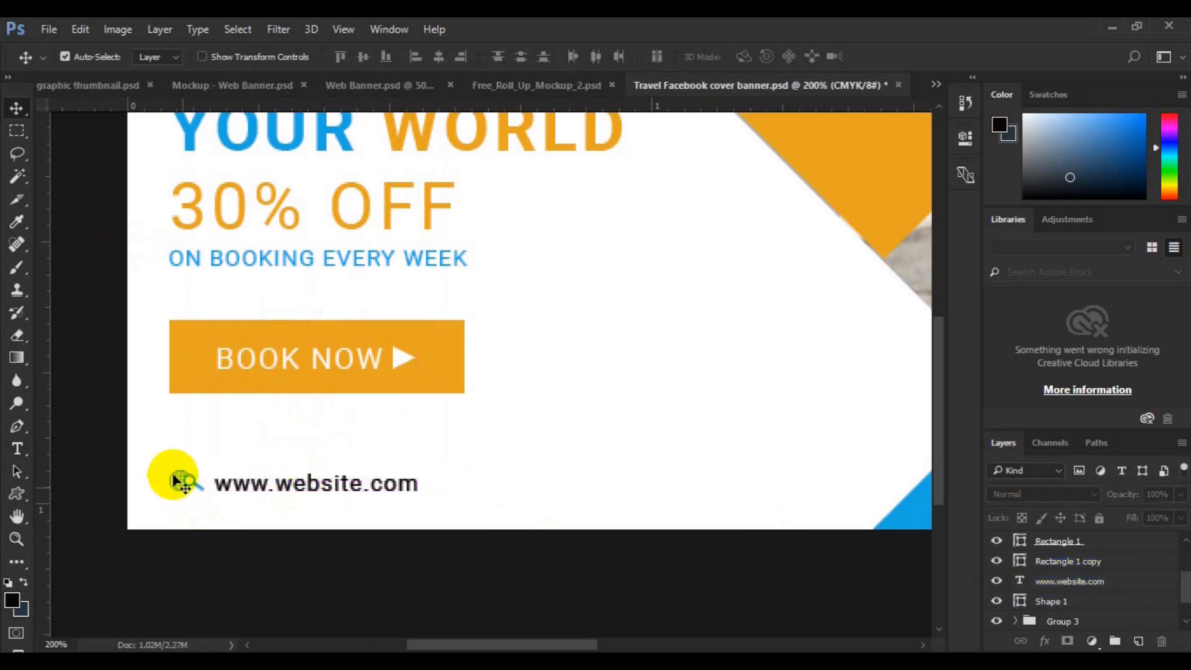
left_click(1048, 581, "shift")
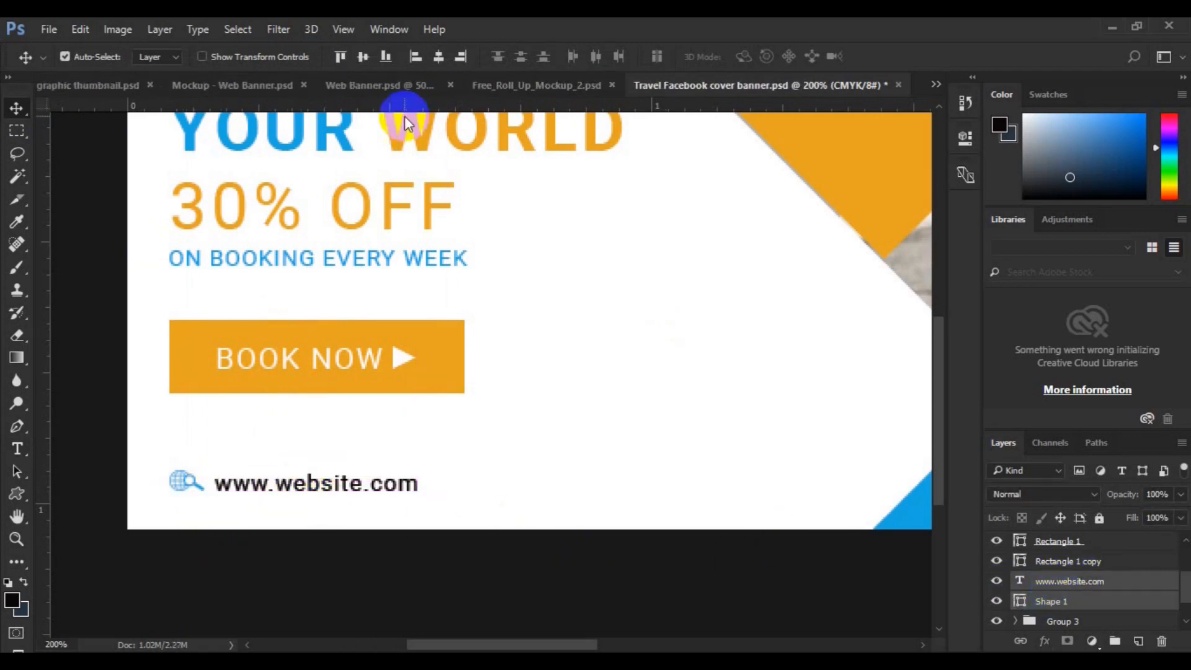
left_click(364, 59)
key("ctrl+g")
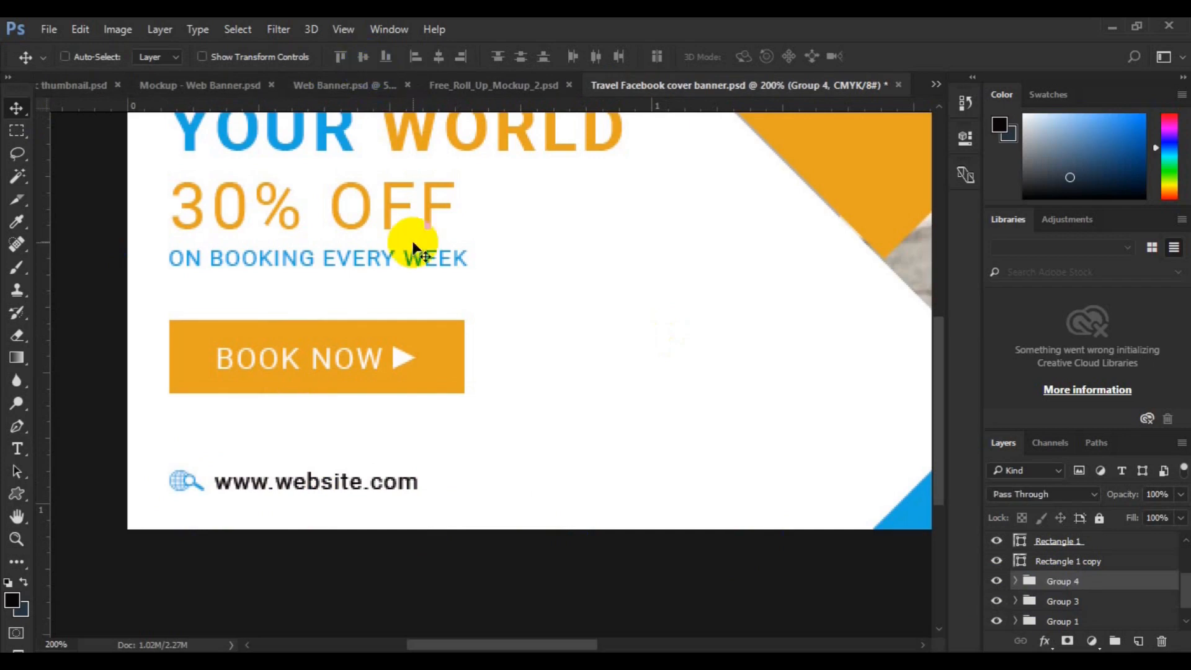
Duplicate the website icon-and-text group and place the copy beside the original on the same row.
key("ctrl+t")
left_click_drag(340, 484, 680, 495)
key("Return")
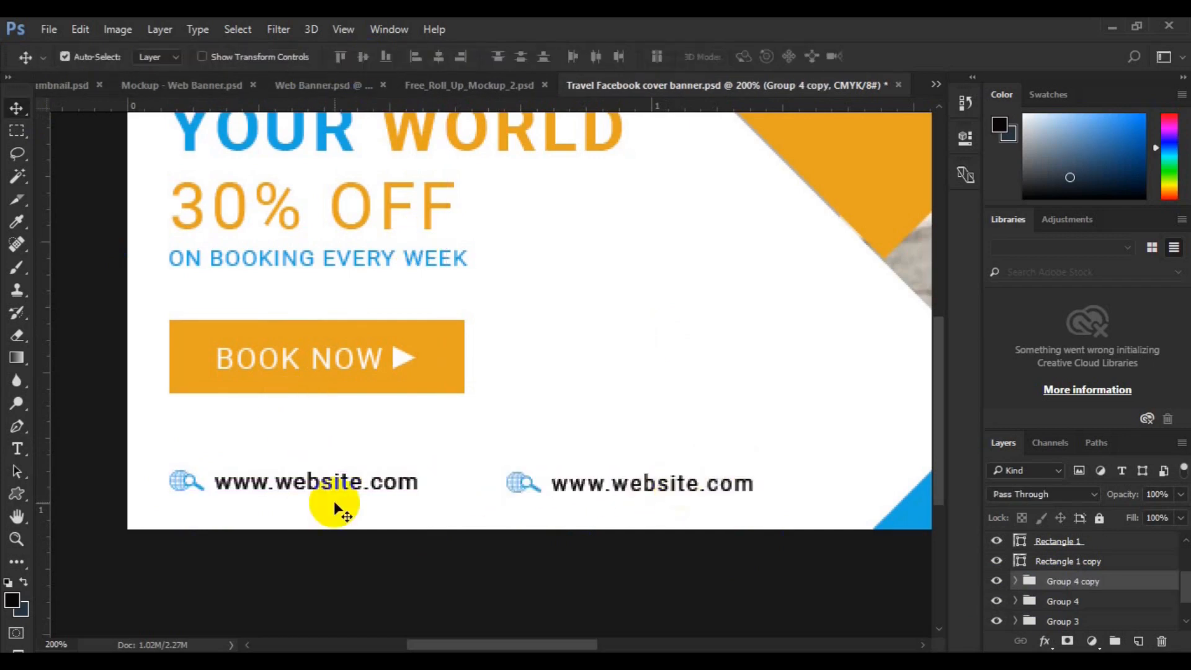
left_click(18, 452)
left_click(583, 487)
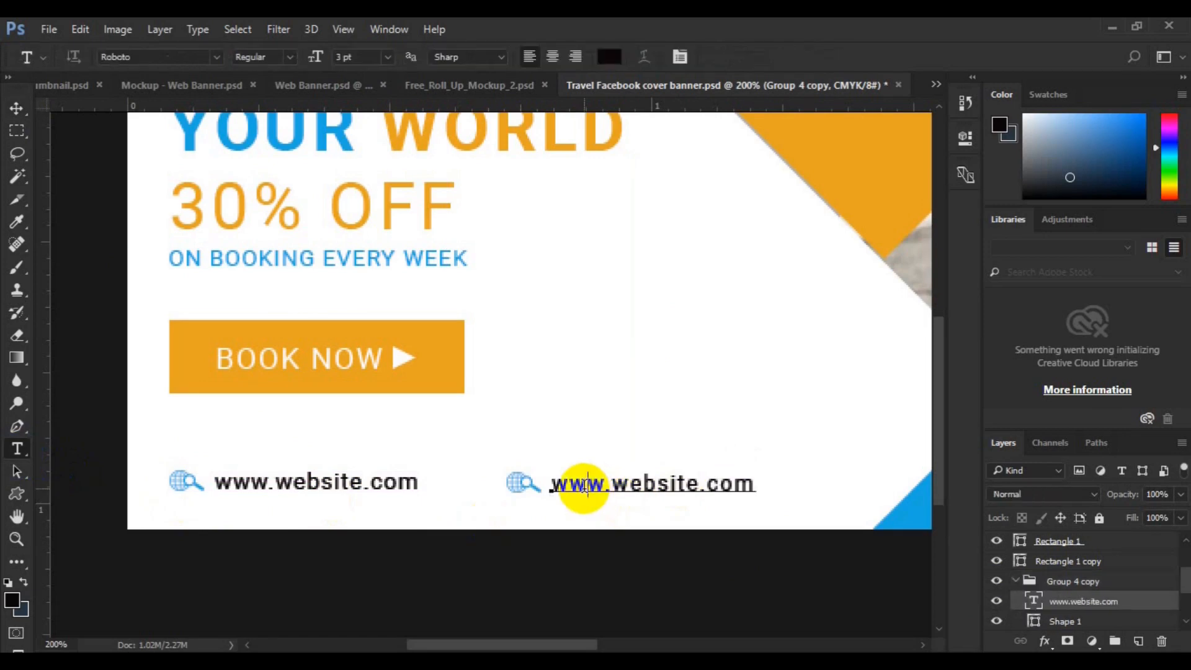
double_click(583, 486)
left_click(583, 486)
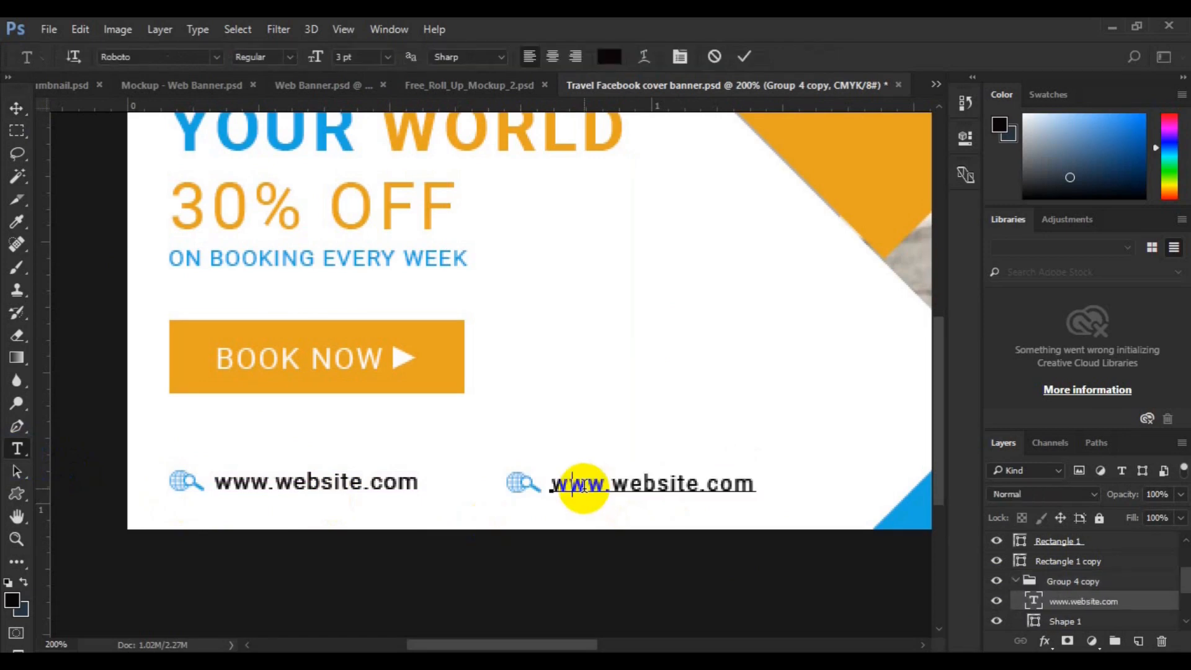
type("info@")
left_click(17, 108)
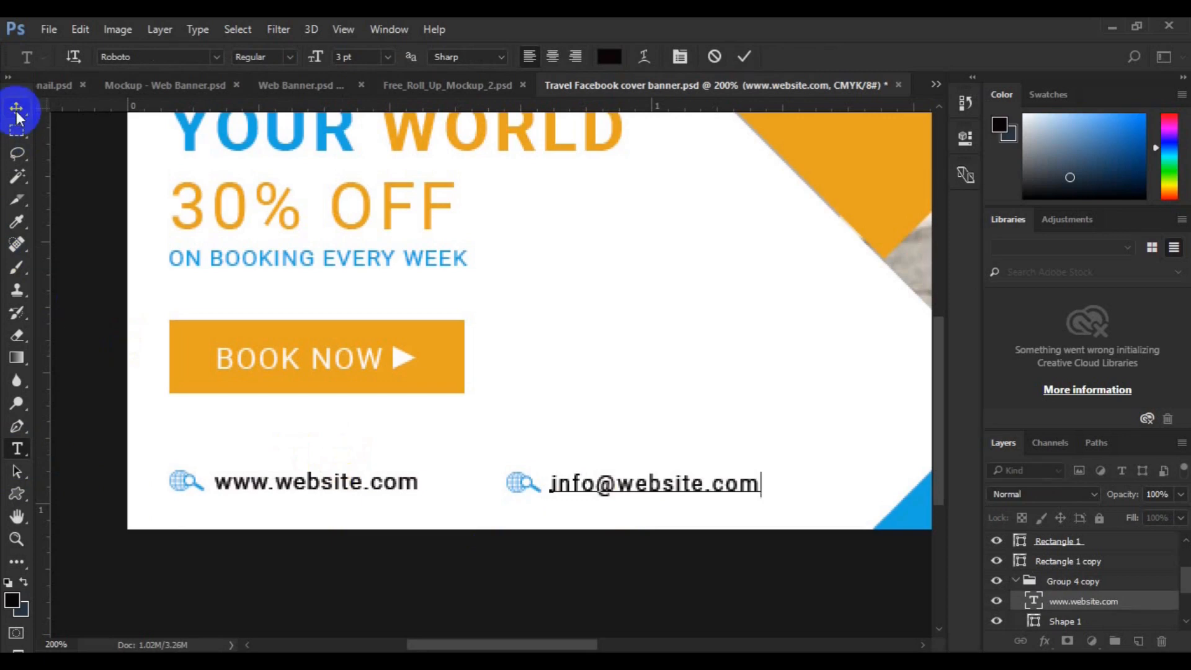
Vertically center the e-mail text with its icon, and align the vertical centers of the website and e-mail groups.
left_click(1080, 622, "shift")
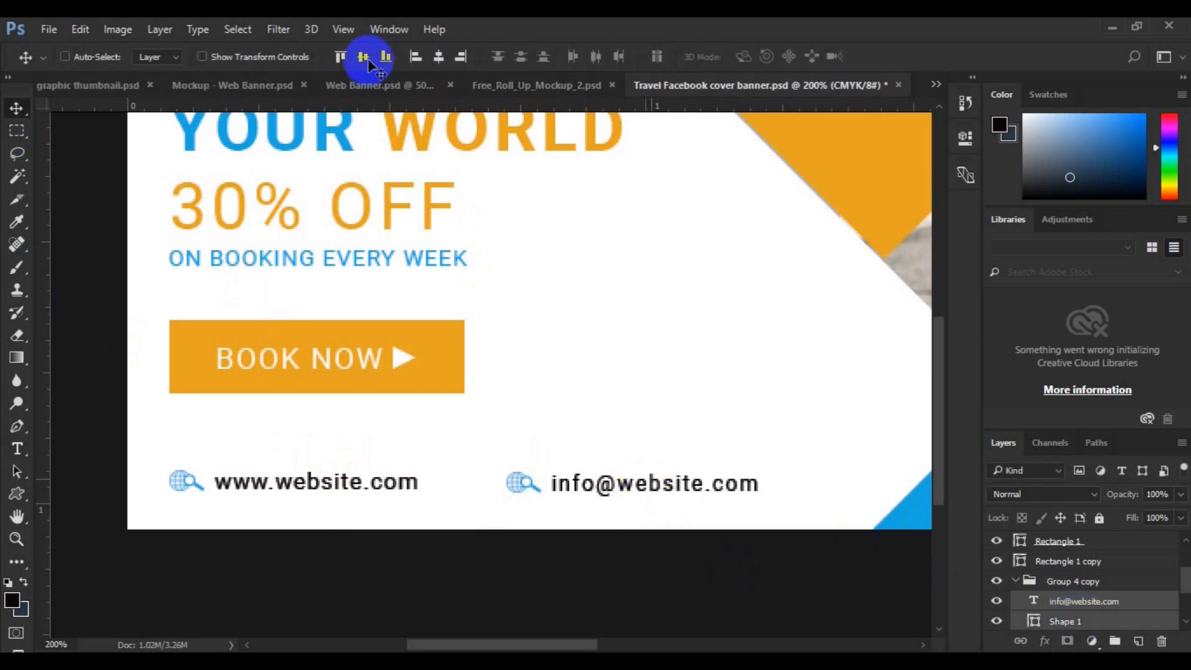
left_click(1017, 582)
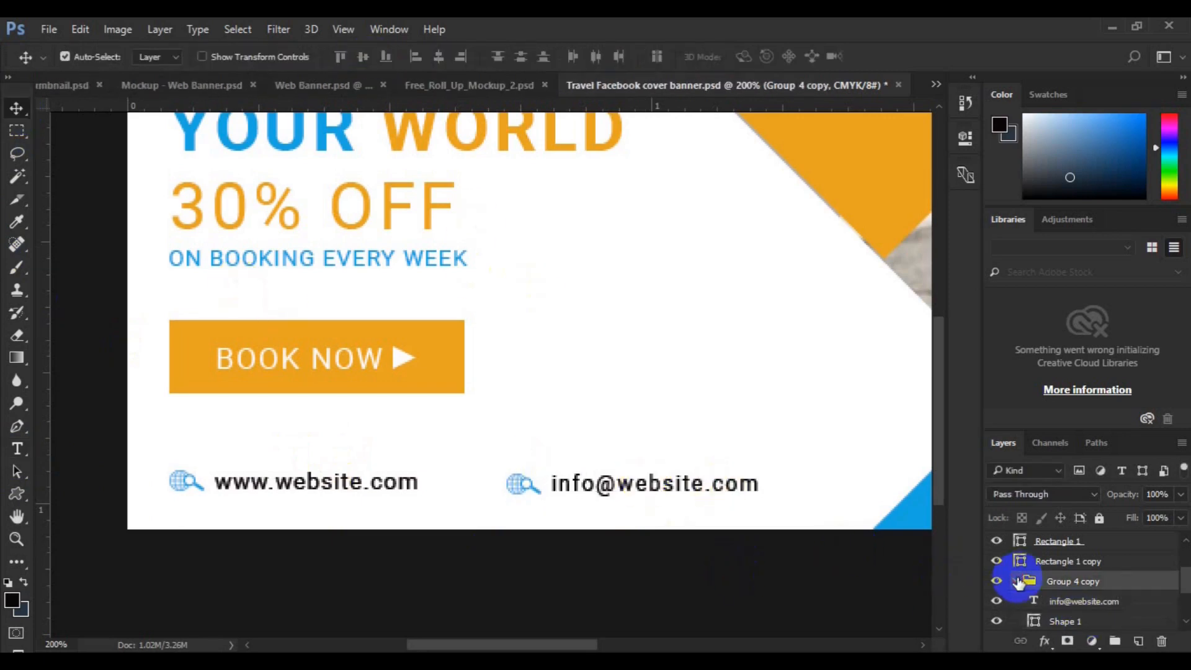
left_click(1063, 601, "ctrl")
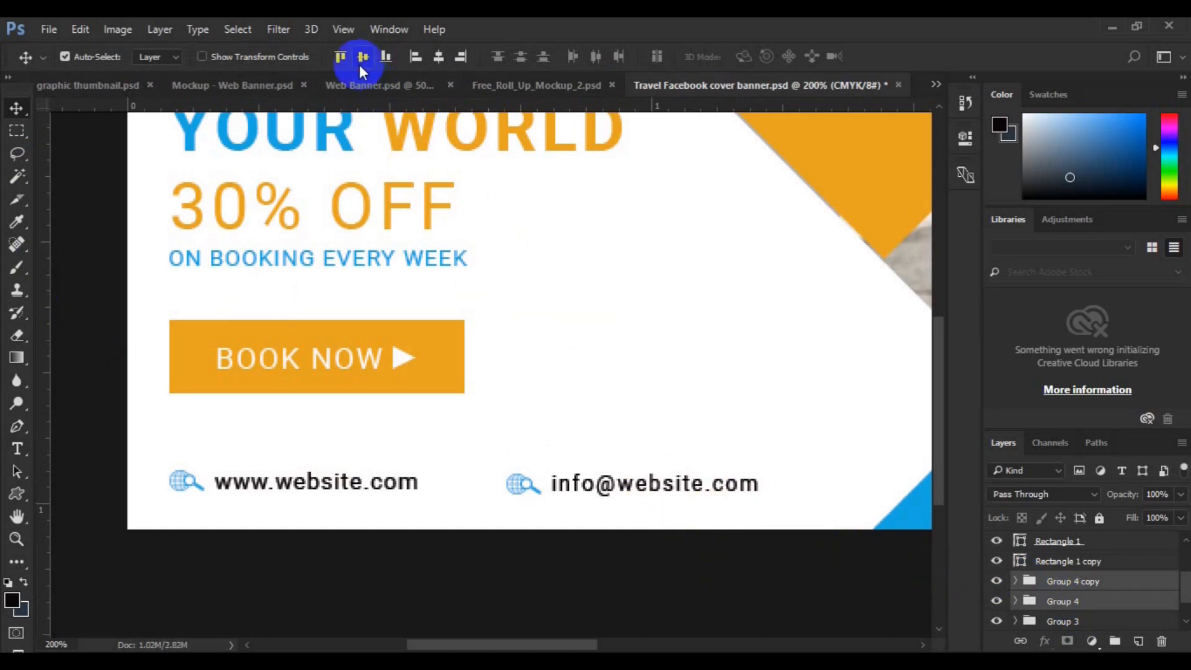
left_click(360, 64)
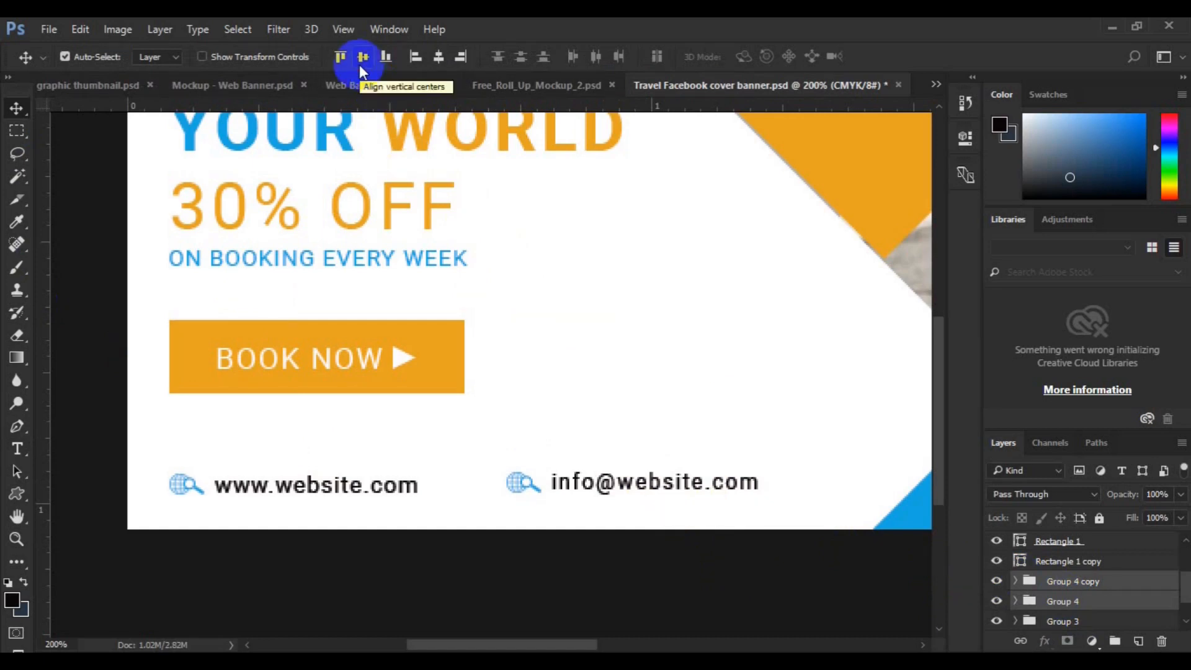
Group the website and e-mail items together and align the new group's left edge with Group 3.
key("ctrl+t")
key("Return")
key("ctrl+g")
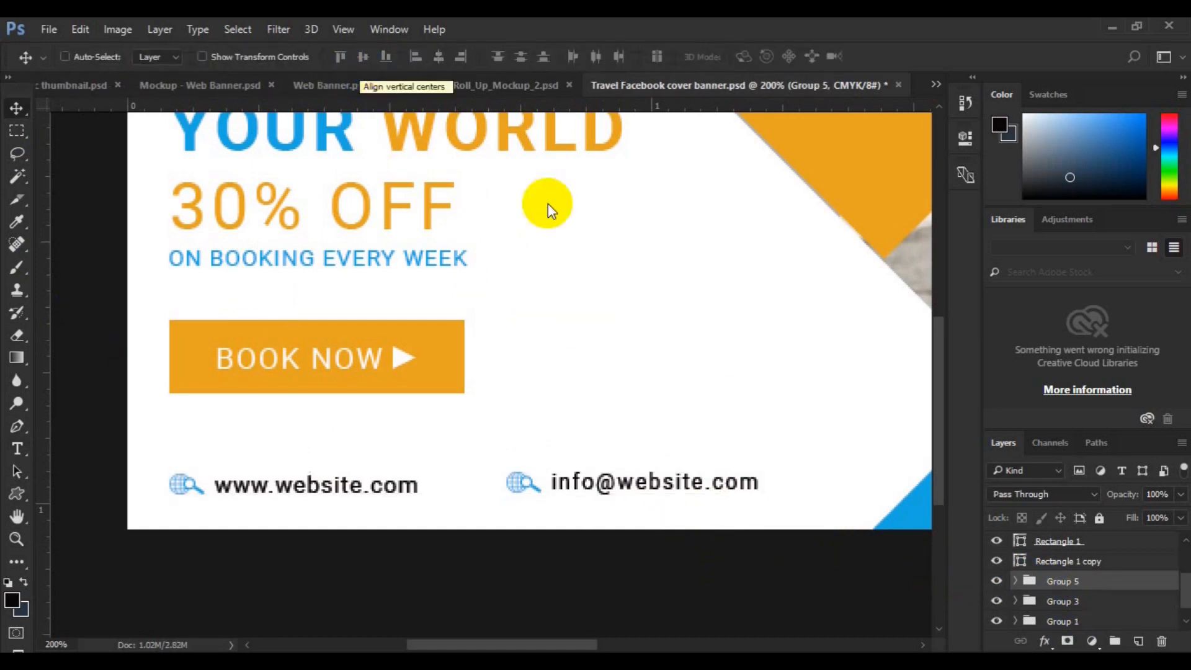
left_click(1115, 604, "ctrl")
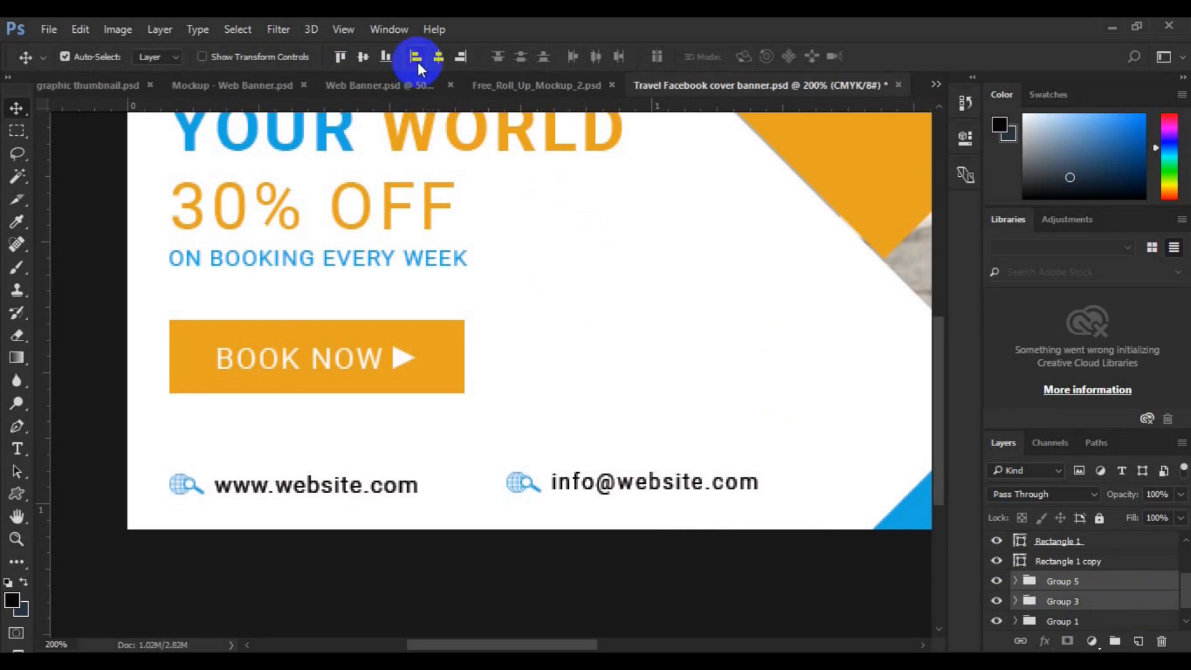
key("ctrl+0")
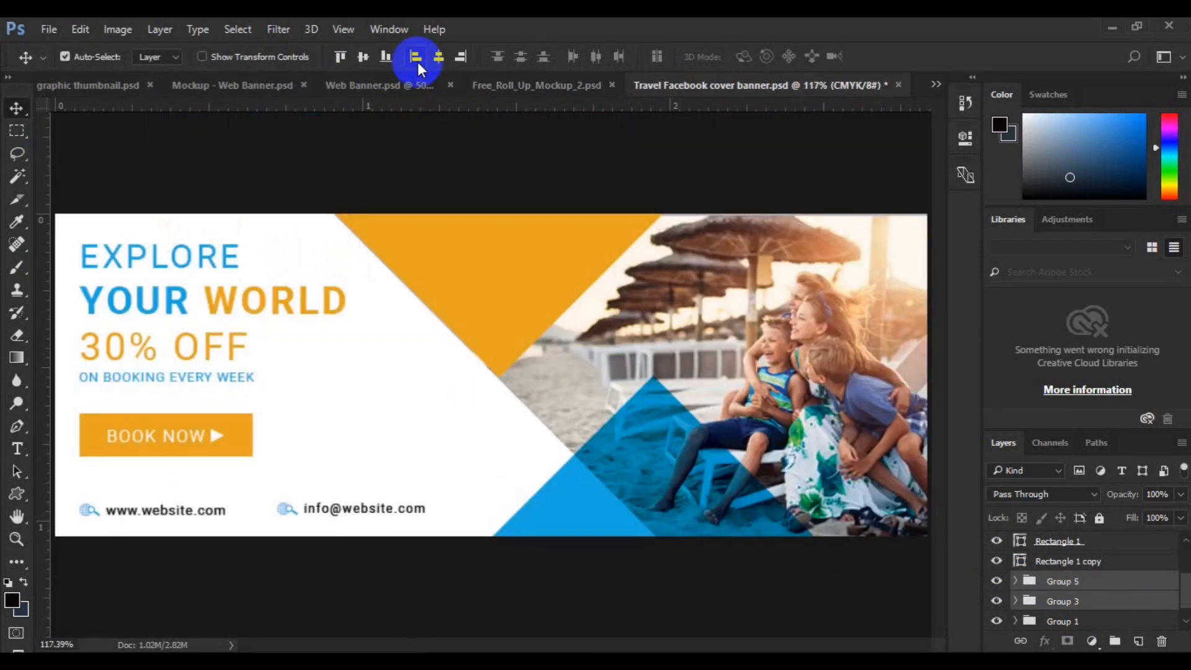
left_click_drag(504, 255, 504, 258)
key("ctrl+1")
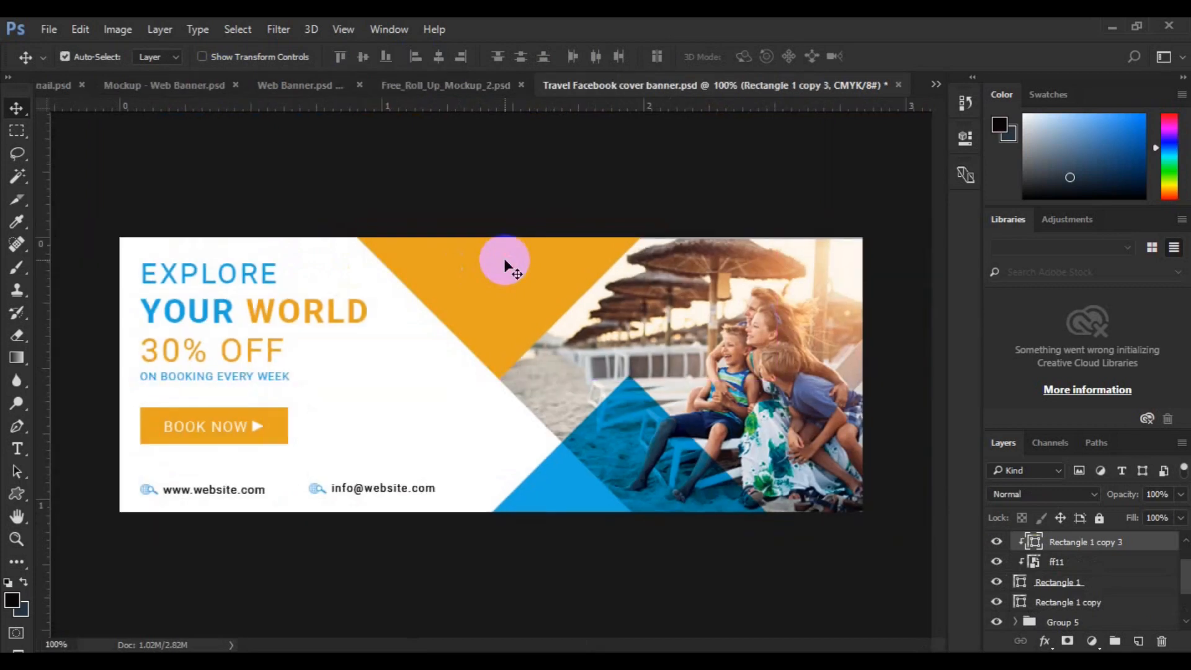
key("ctrl+minus")
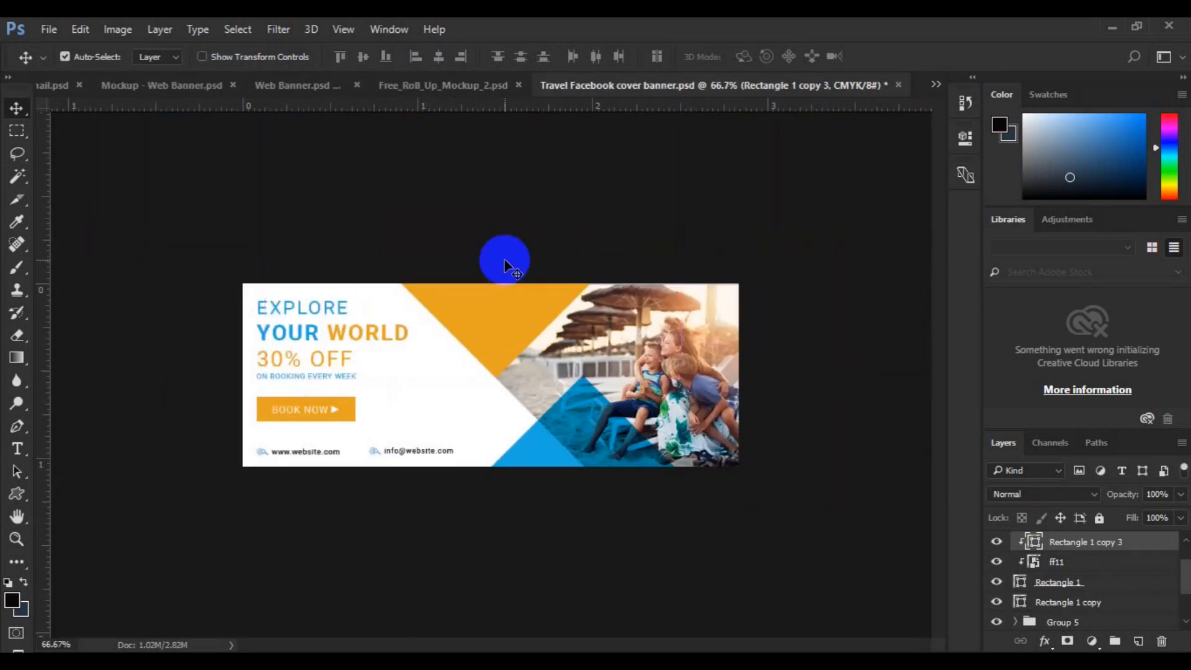